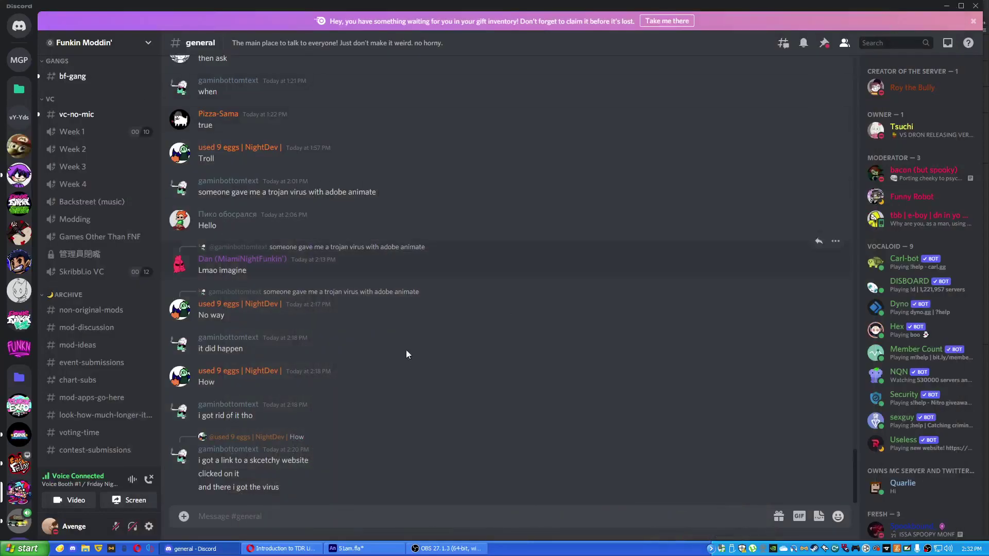
Step: Open Audacity and record about four seconds of microphone audio containing four separate vocal sounds
click(25, 549)
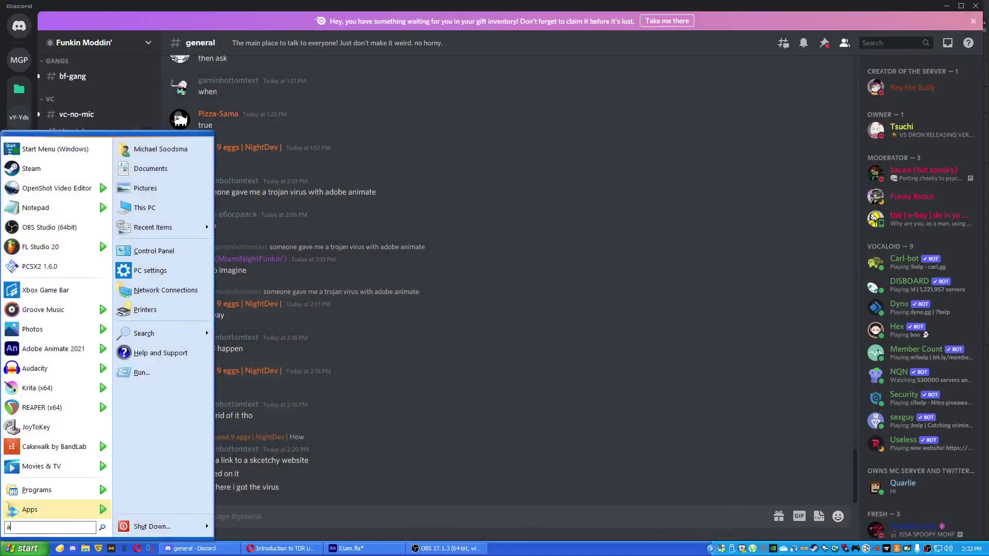
click(35, 368)
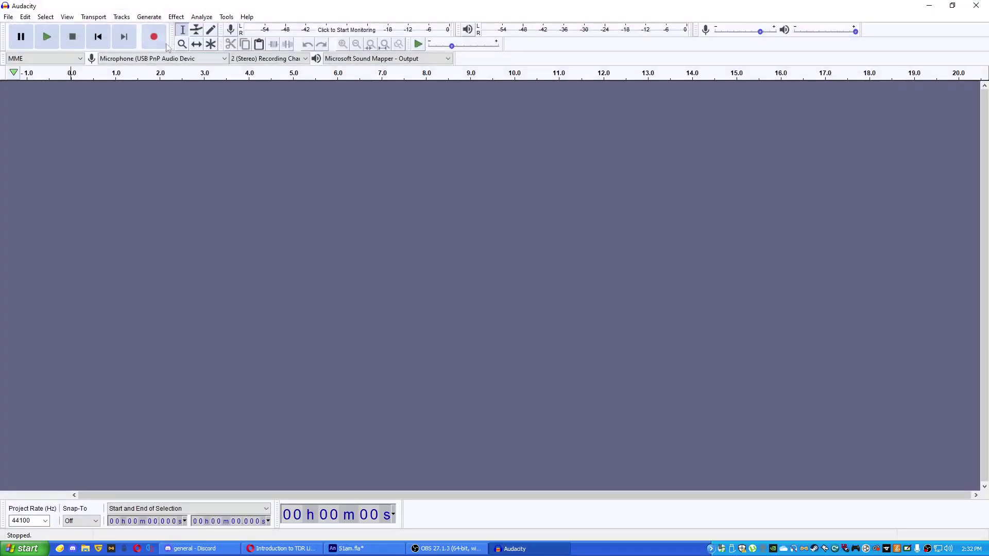
click(157, 43)
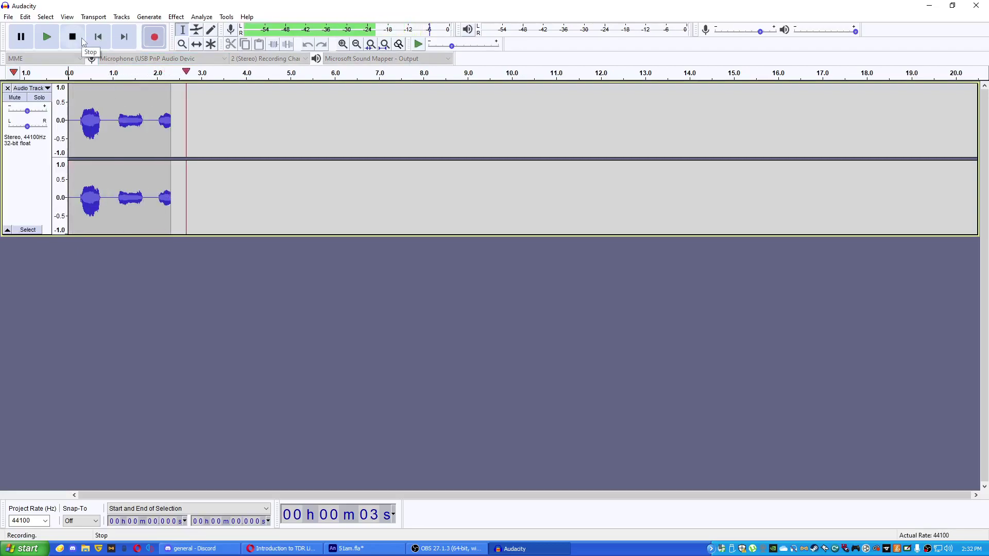
click(82, 41)
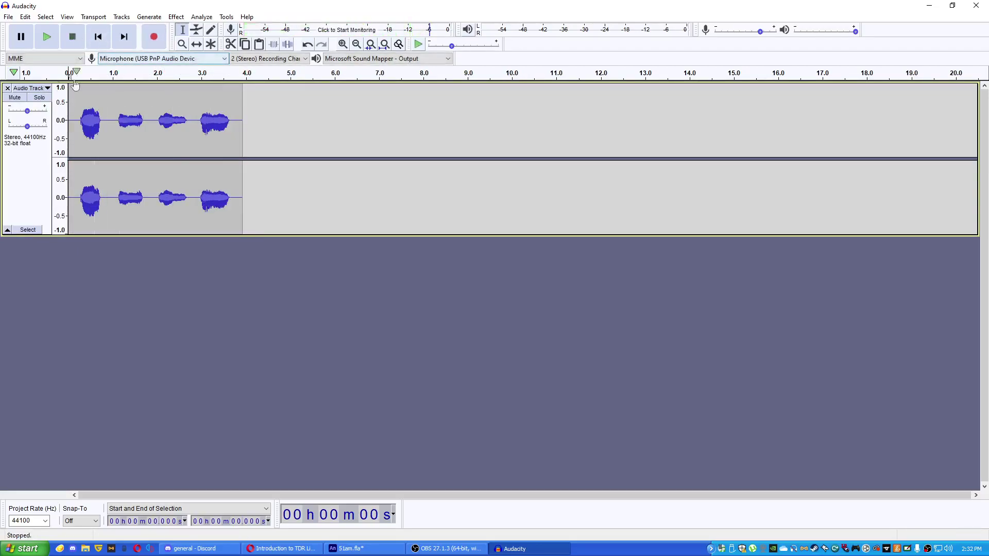
Step: Select the first vocal sound, from about 0.197 to 0.964 s, and start exporting only the selected audio
click(16, 14)
click(103, 145)
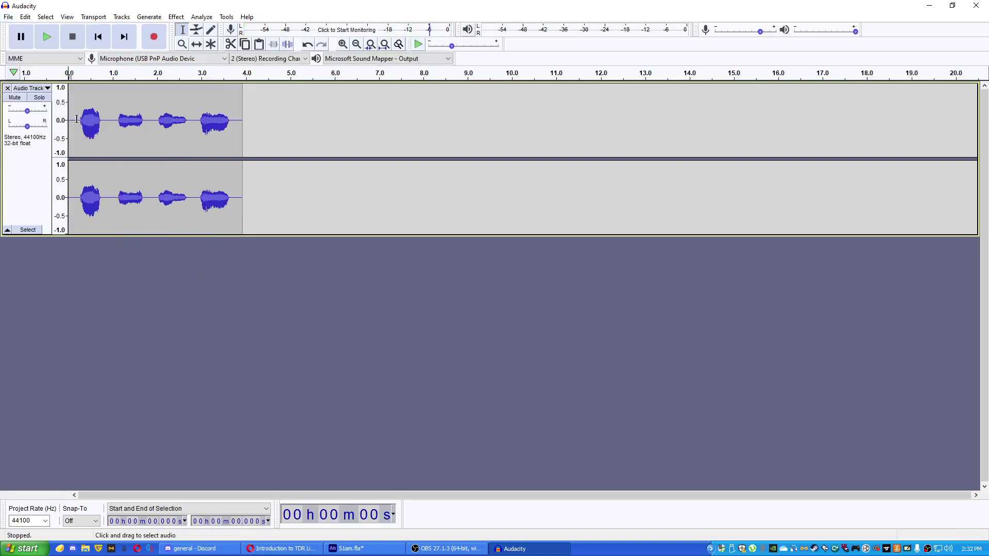
drag(77, 119, 111, 120)
click(25, 17)
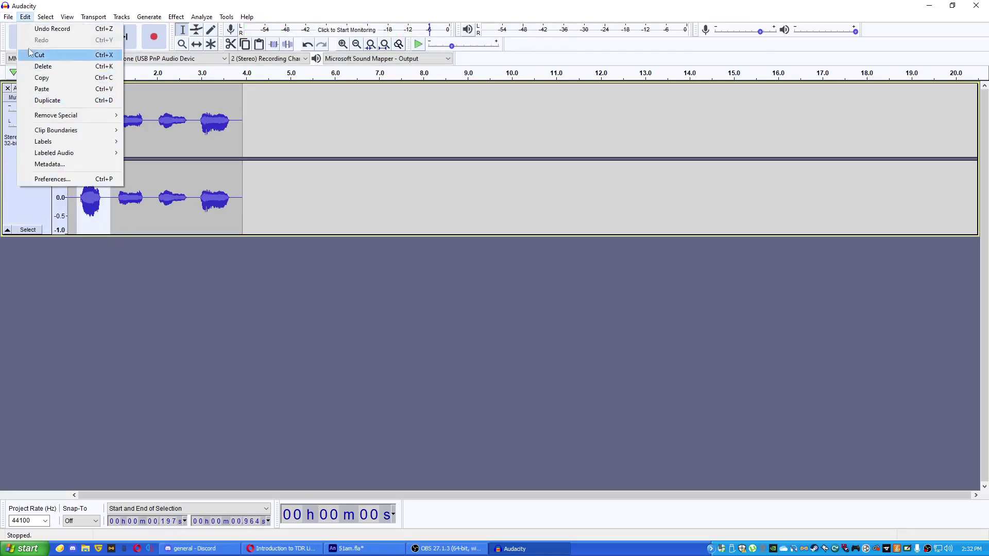
mouse_move(9, 17)
mouse_move(41, 91)
click(134, 135)
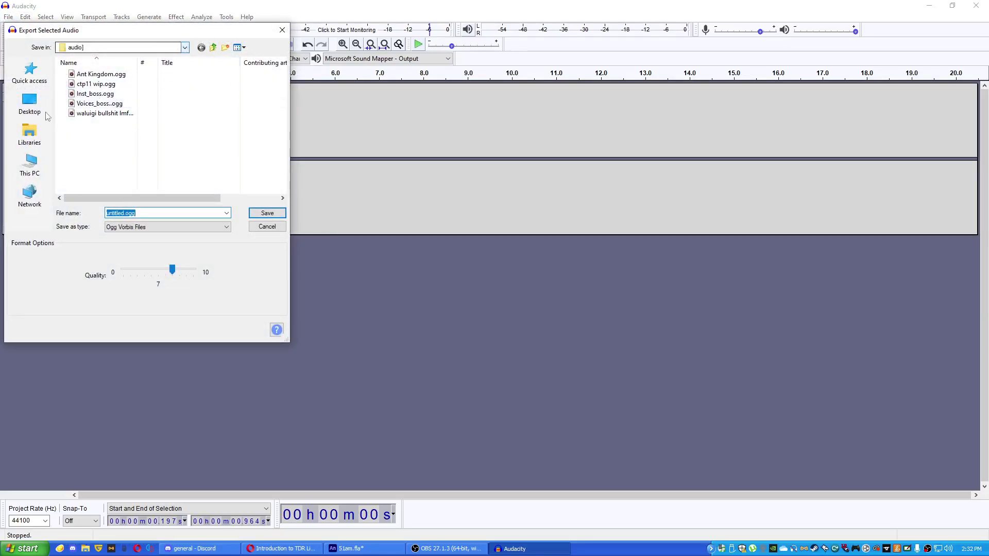
Step: Set the export location to the "test voice for tutorial" folder inside flps, fnf_voices, test voices
click(29, 72)
click(118, 47)
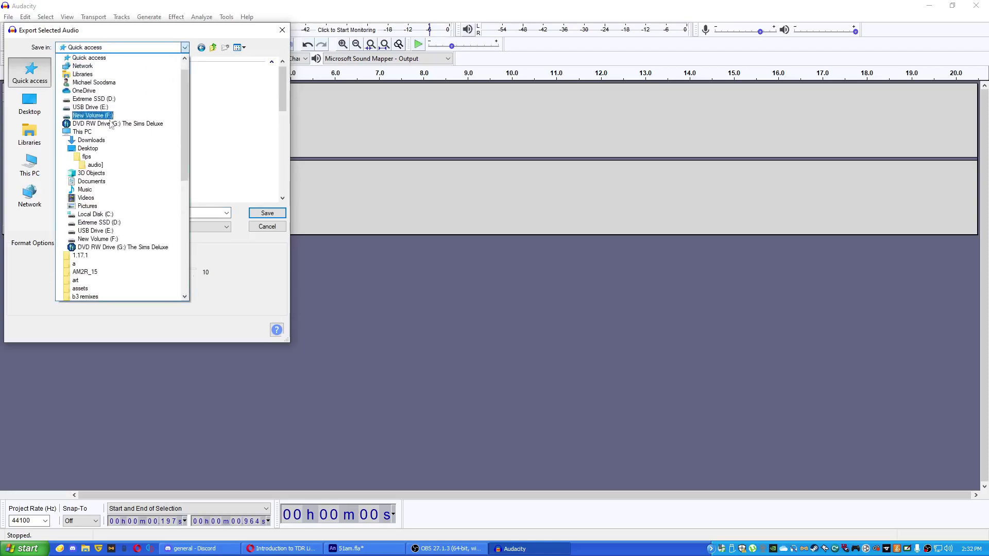
scroll(66, 163, down, 4)
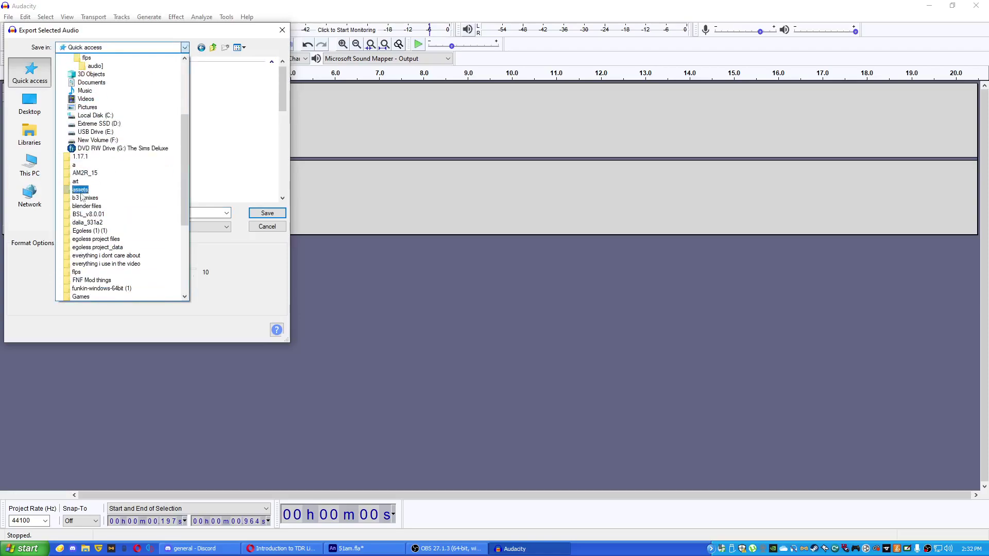
click(78, 271)
click(108, 95)
double_click(108, 94)
double_click(131, 92)
double_click(152, 214)
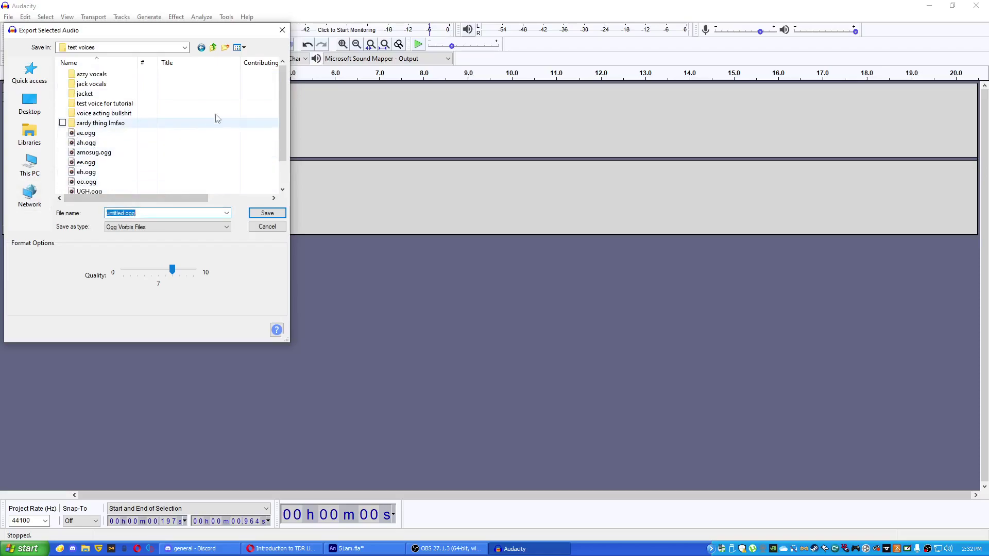
right_click(241, 119)
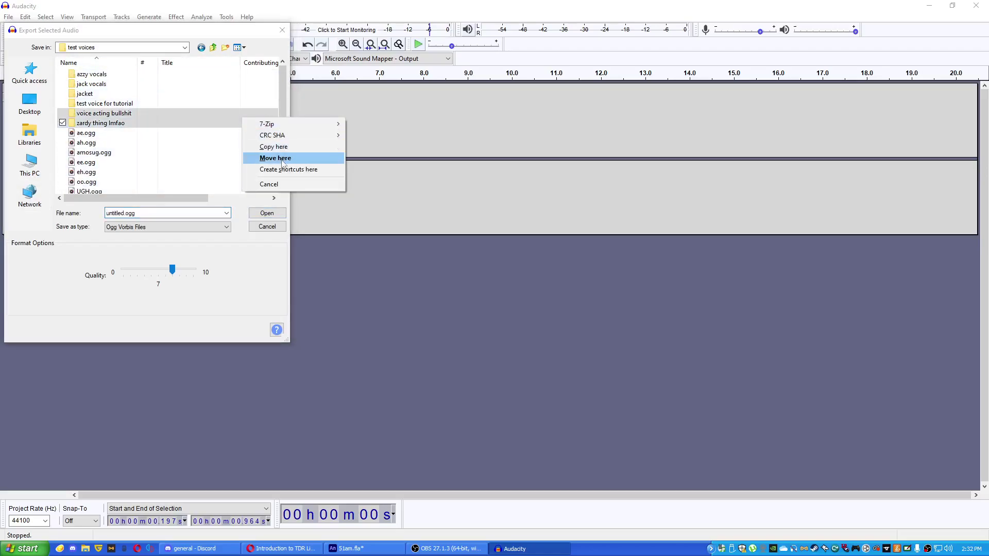
click(268, 184)
scroll(136, 139, down, 1)
scroll(137, 139, up, 1)
double_click(118, 103)
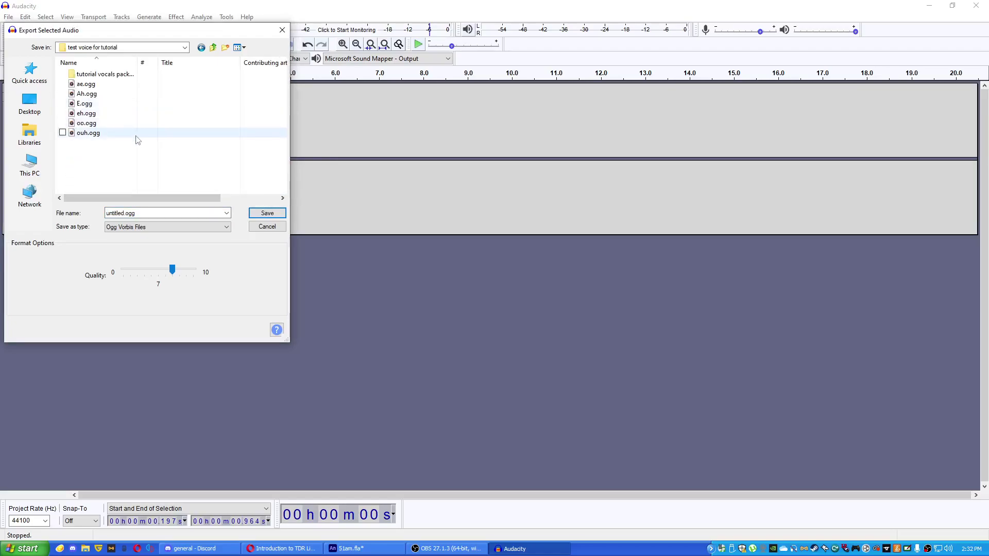
text(AH\)
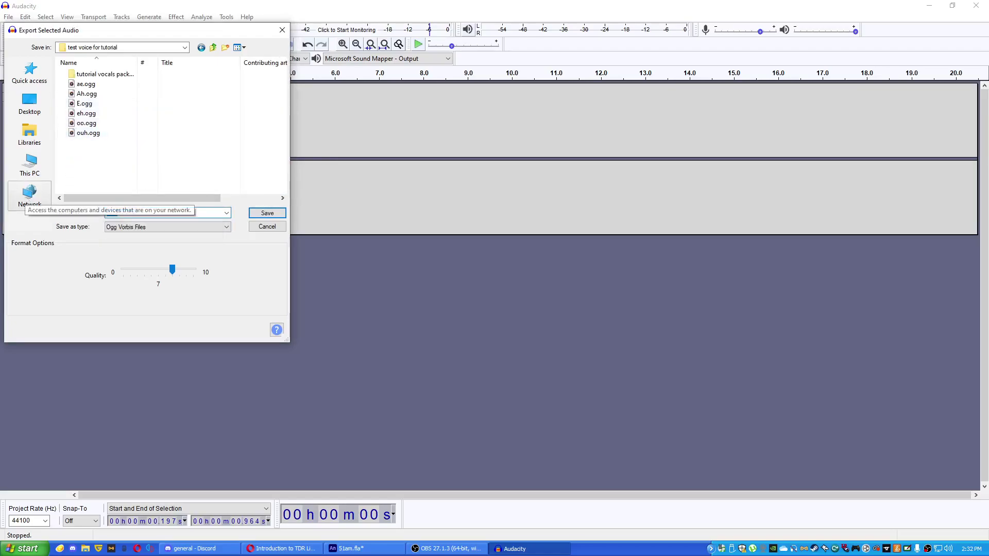
key(Return)
click(611, 286)
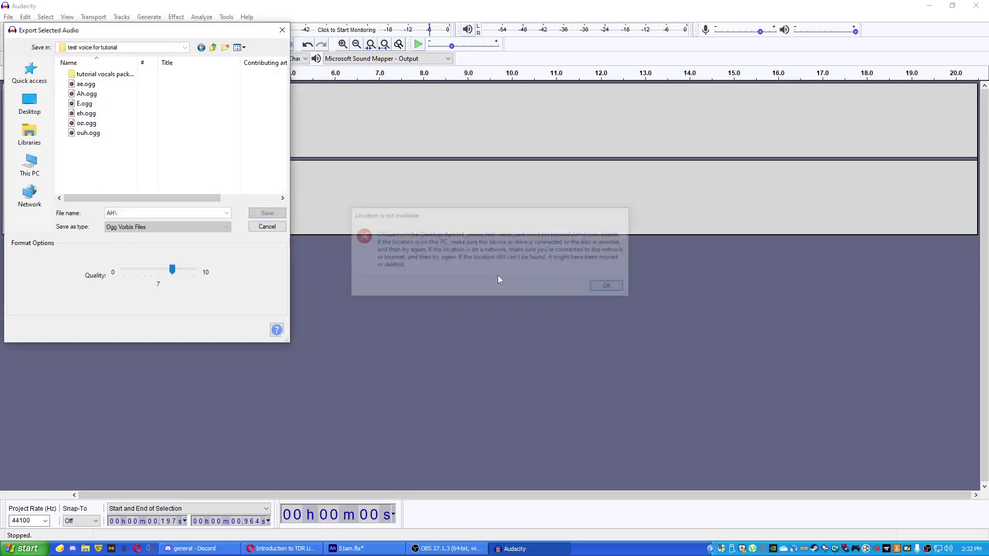
text(Ah)
key(Return)
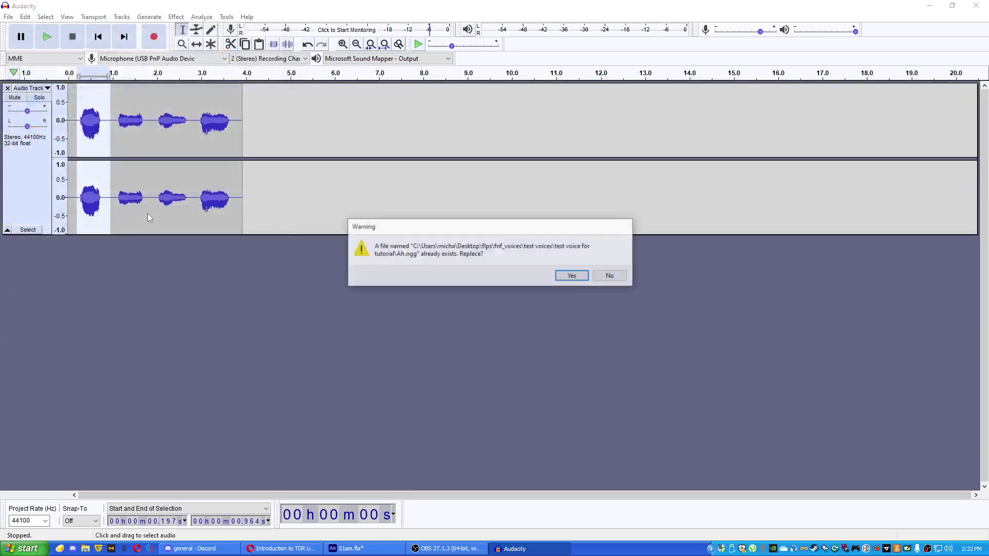
click(611, 276)
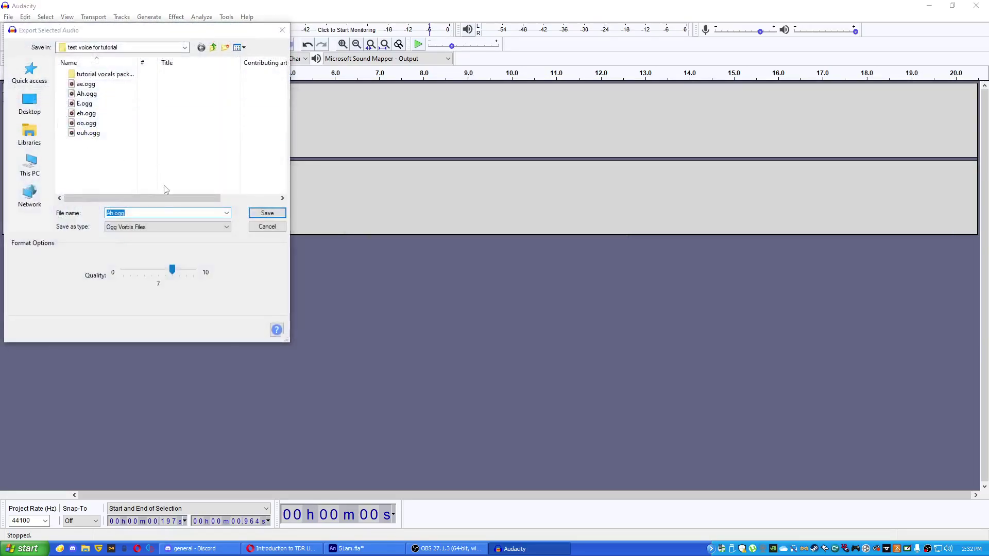
Step: Export the first vocal sound as an Ogg Vorbis file named AH SCREAMING, leaving the metadata tags blank
text(AH N)
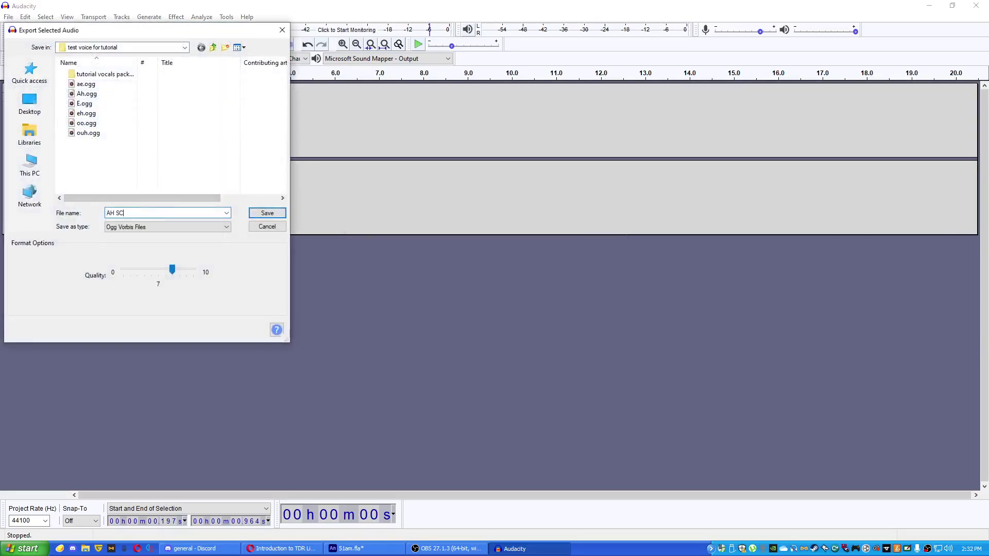
text(CREAM)
key(Return)
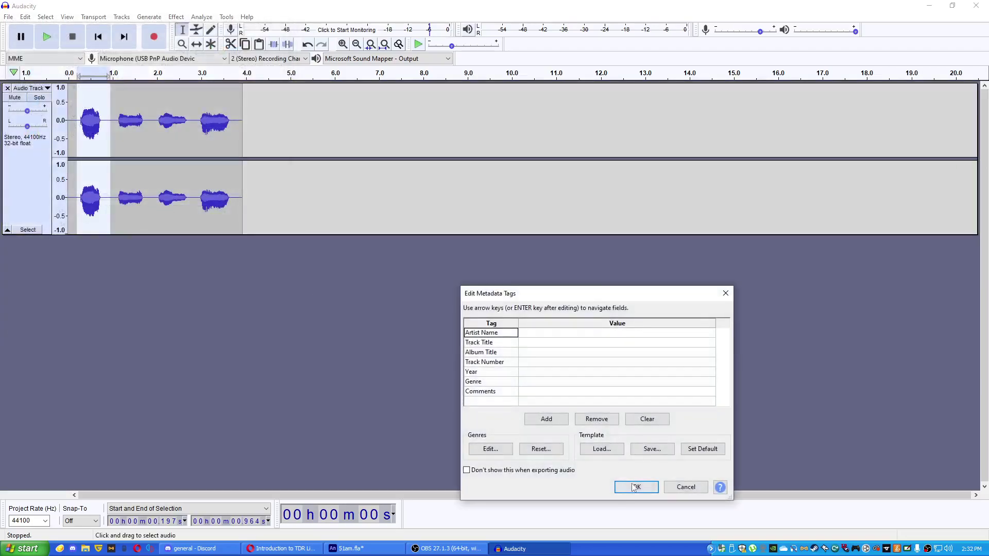
click(634, 487)
Step: Select and preview the second vocal sound, about 1.057 to 1.730 s, and export it as EE SCREAMING with blank metadata
drag(114, 124, 144, 124)
key(space)
click(8, 16)
mouse_move(31, 93)
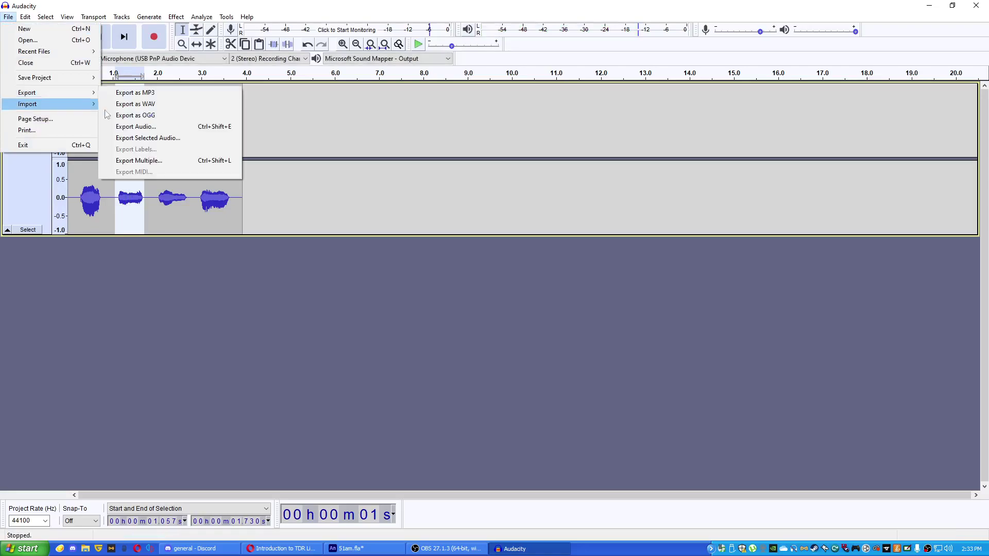
click(171, 138)
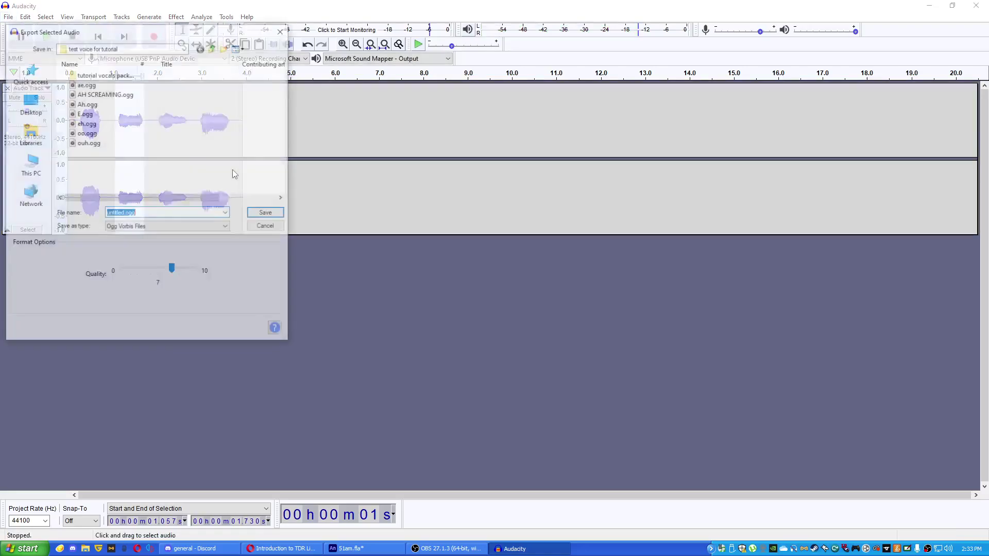
text(EE SCREAMING)
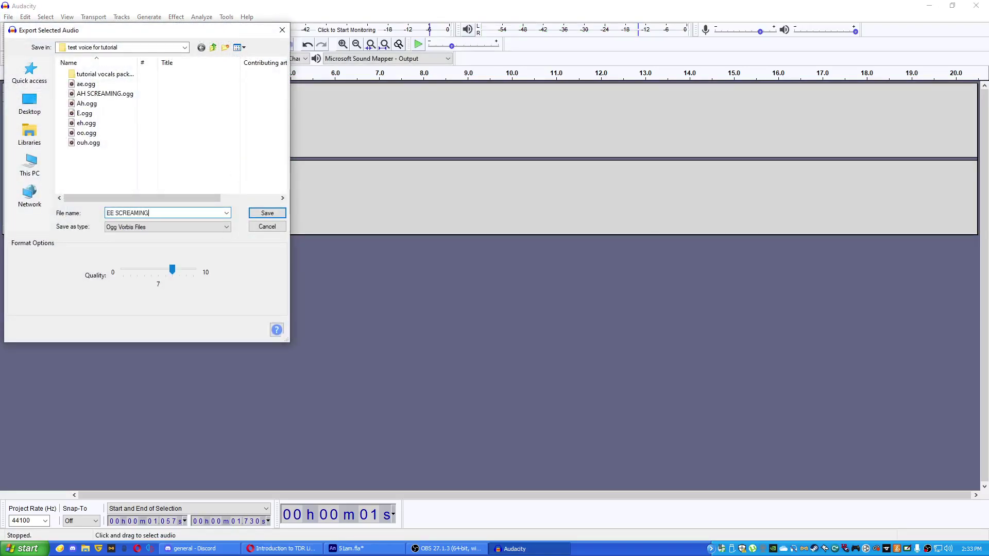
key(Return)
click(624, 491)
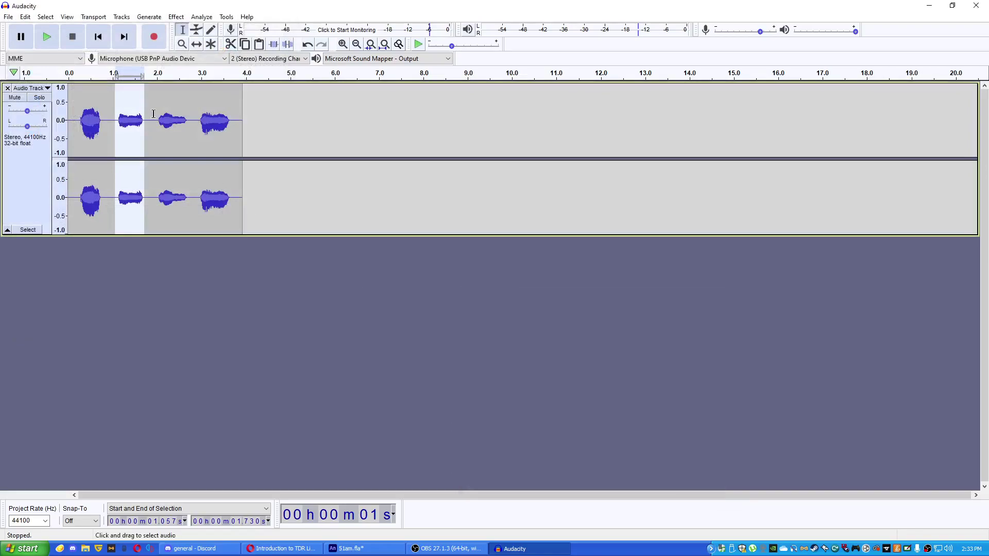
Step: Select the third vocal sound, about 2.020 to 2.763 s, and export it as OO SCREAMING with blank metadata
drag(157, 119, 190, 119)
click(8, 17)
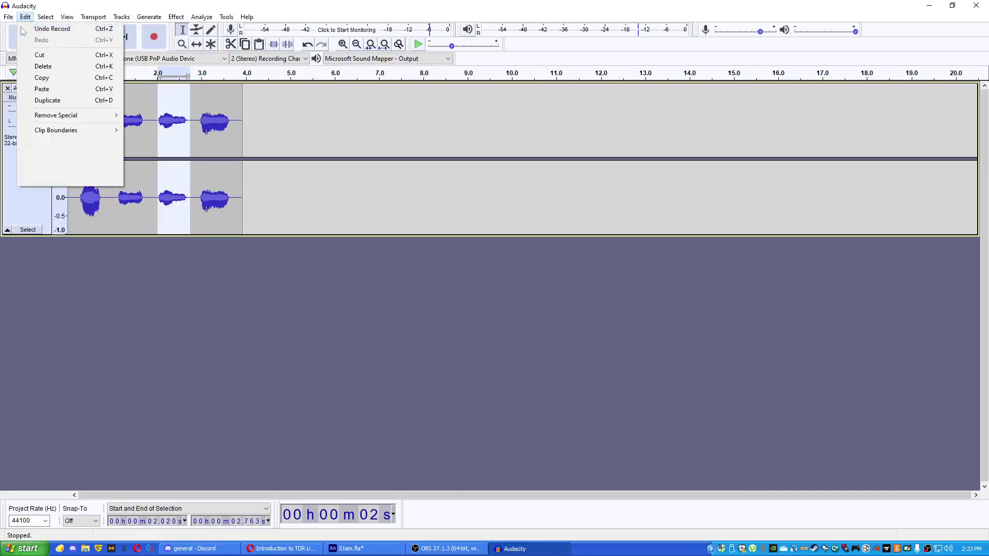
mouse_move(35, 92)
click(163, 139)
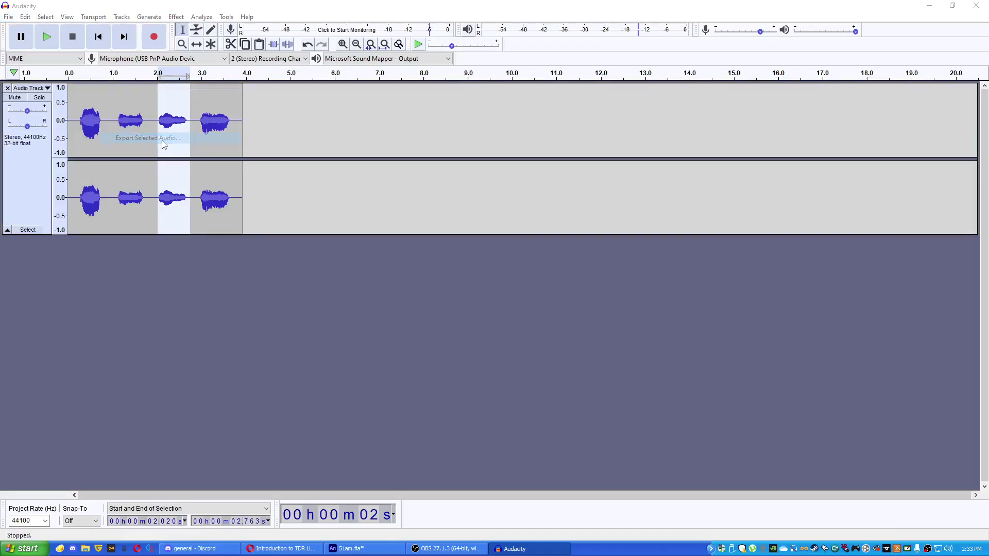
text(OO SCREAMING)
key(Return)
click(636, 486)
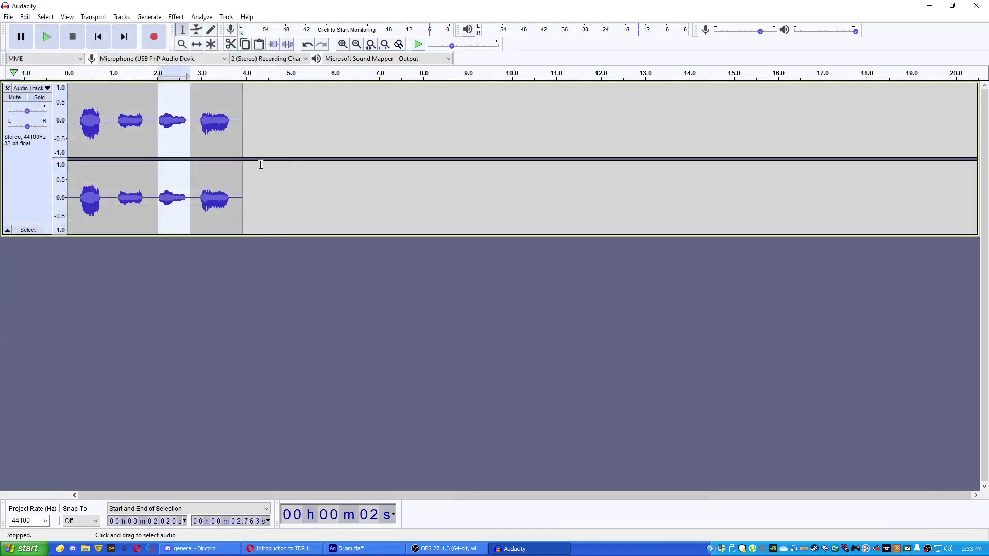
Step: Select the fourth vocal sound, about 2.891 to 3.727 s, and export it as AE SCREAMING with blank metadata
drag(197, 120, 234, 120)
click(9, 17)
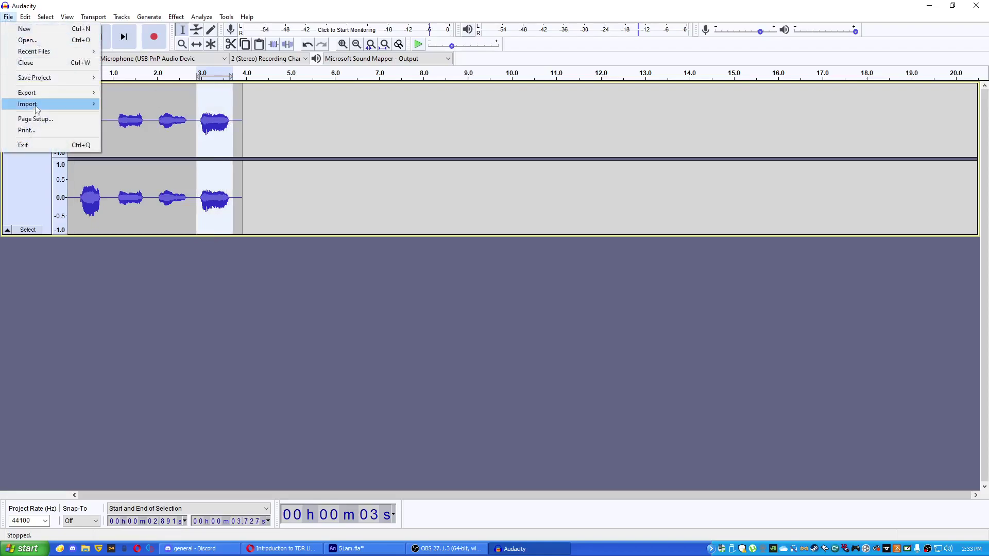
mouse_move(76, 97)
click(146, 138)
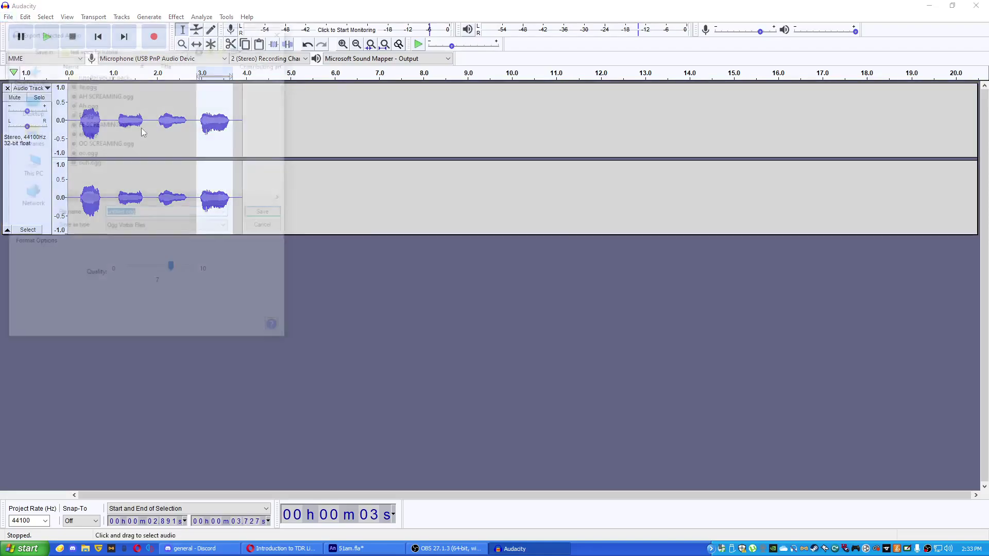
text(AE SCREAMING)
key(Return)
key(Return)
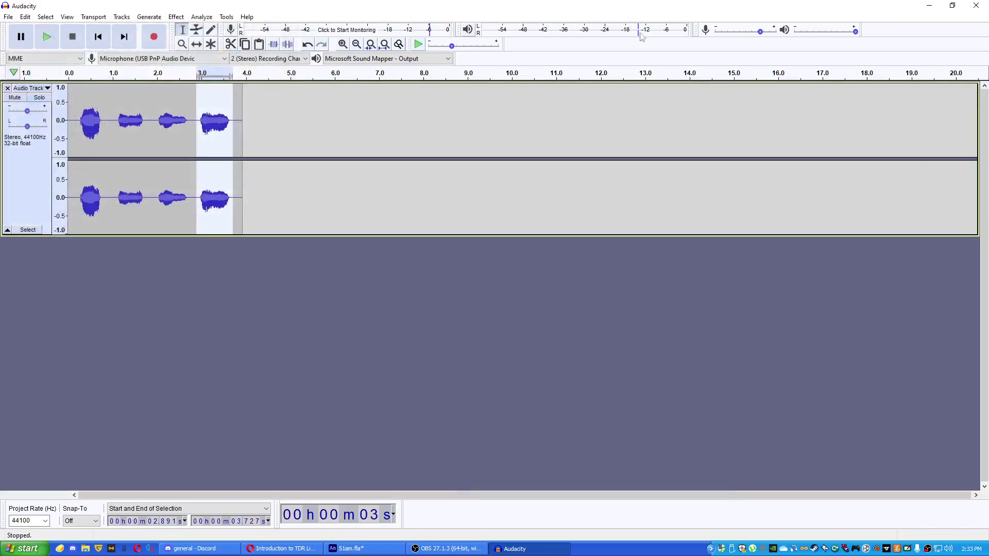
Step: Play back the fourth vocal sound and close Audacity without saving the project
key(space)
click(976, 5)
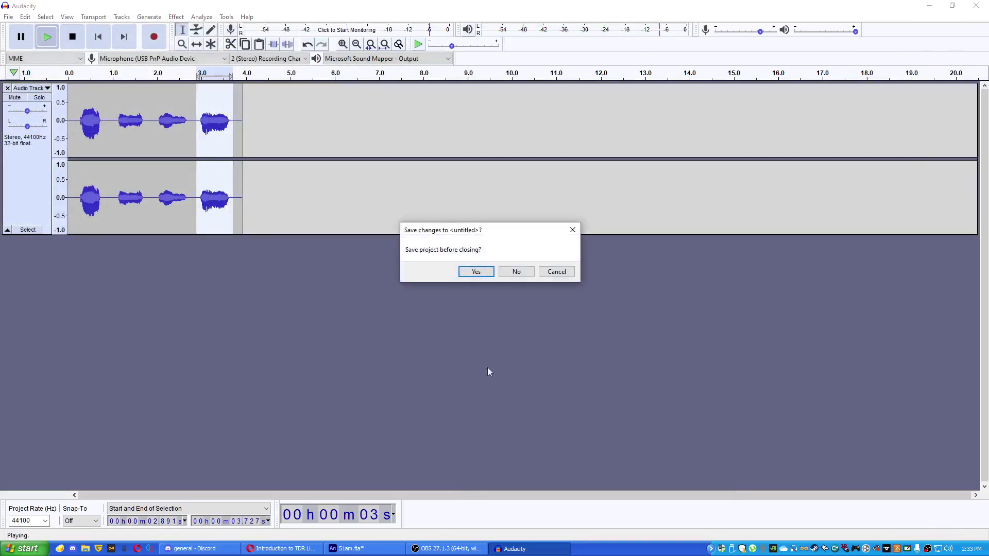
click(516, 271)
Step: Open FL Studio 20 and close the 3x Osc #2 plugin window
click(26, 548)
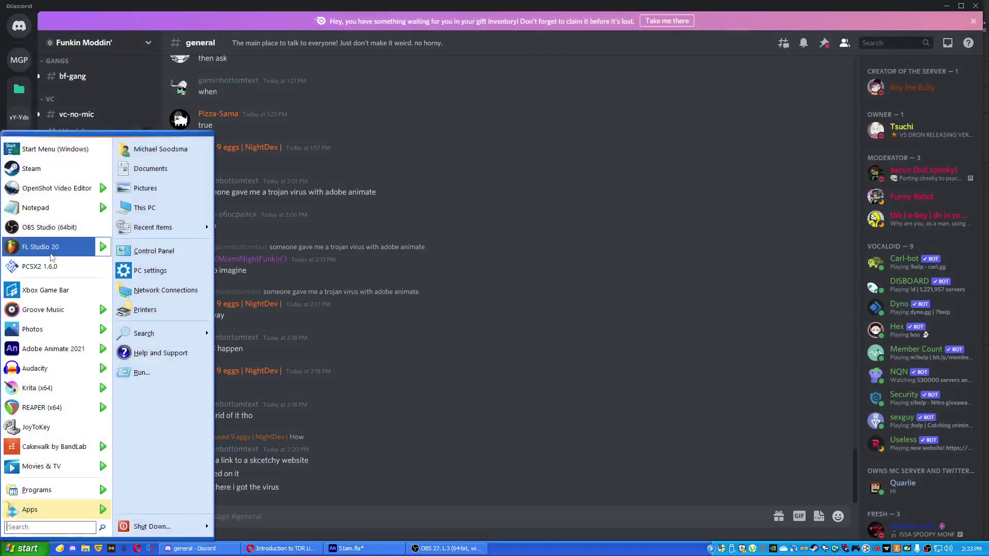
click(98, 199)
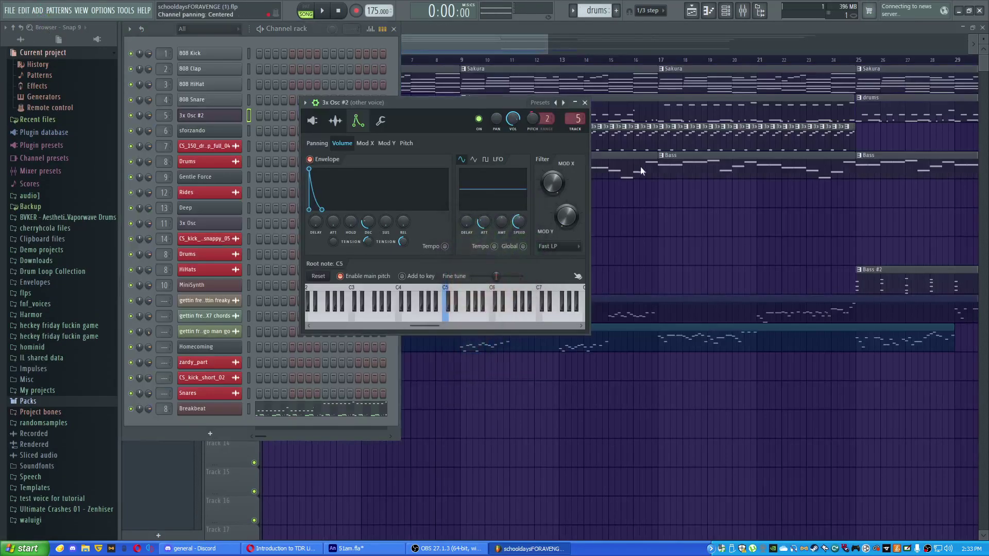
click(585, 104)
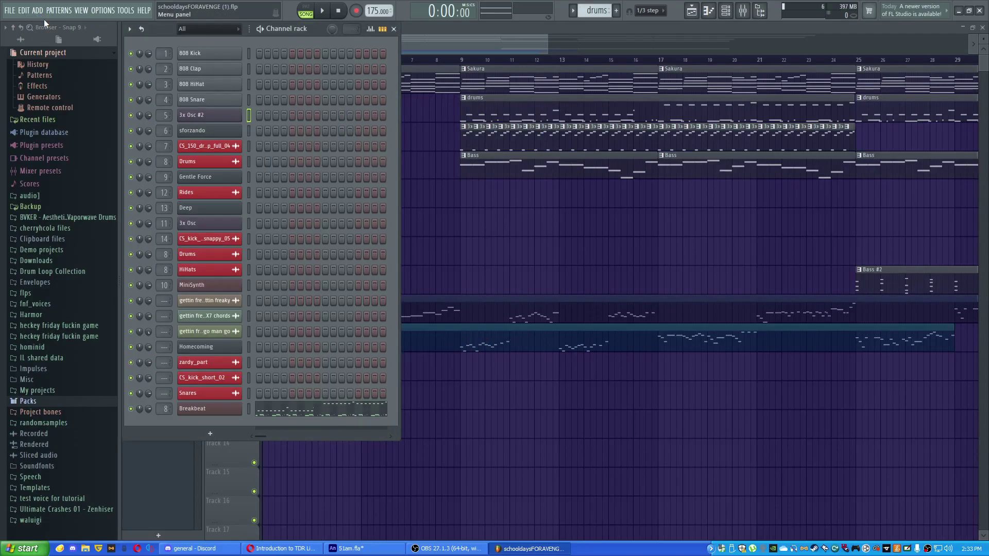
Step: Create a new project and add a Keyzone Classic instrument to the channel rack
click(9, 11)
click(18, 25)
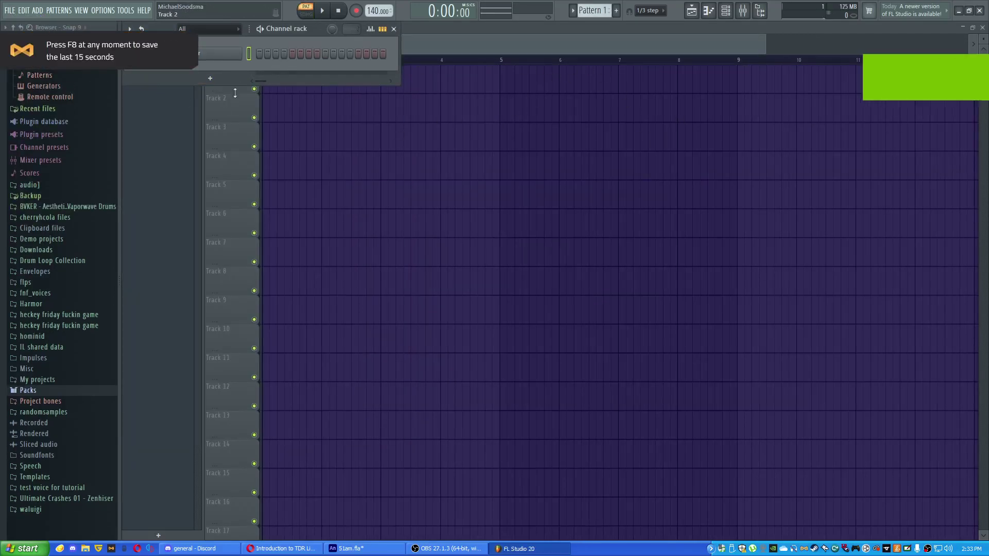
click(209, 78)
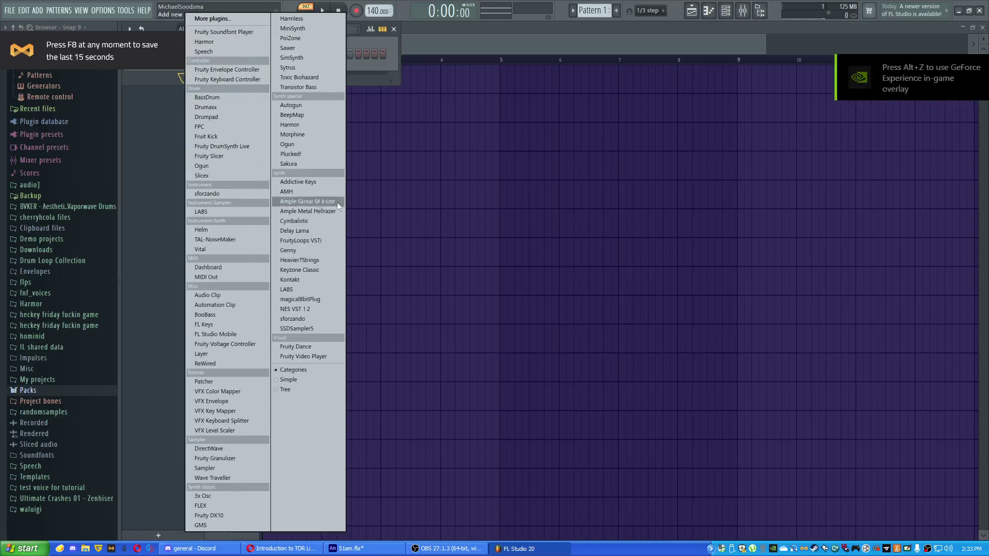
click(297, 270)
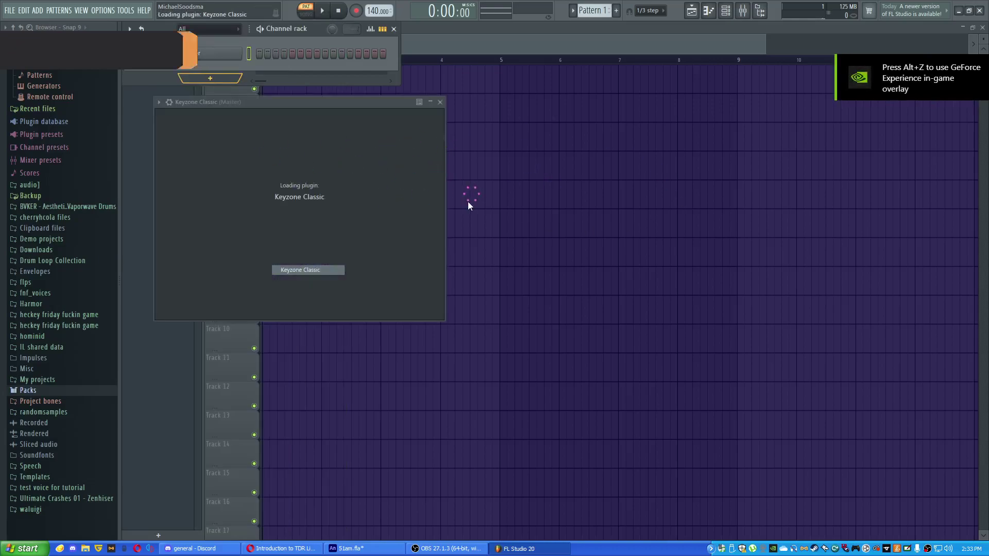
Step: Route the Keyzone Classic channel to mixer track 1 and open its piano roll
click(475, 121)
click(606, 102)
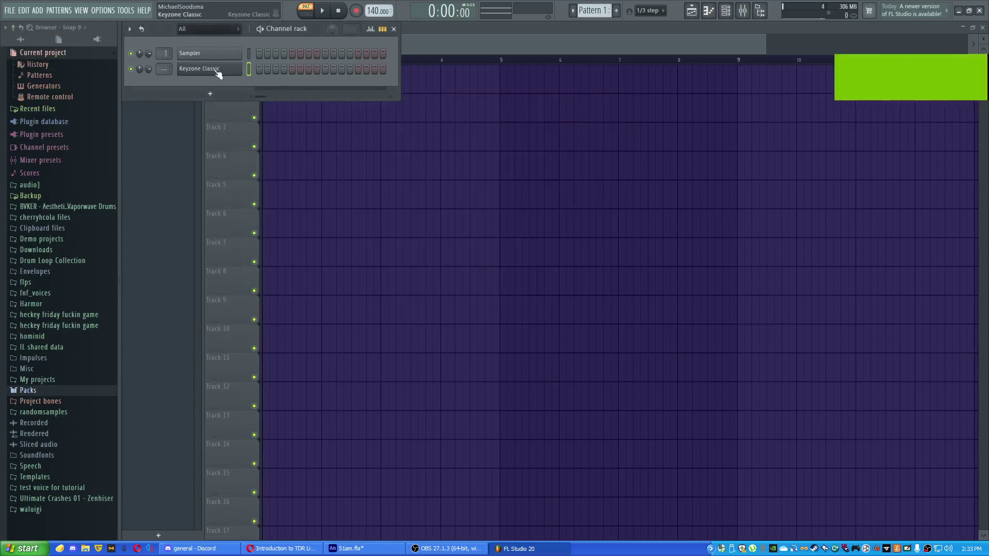
scroll(166, 69, up, 1)
click(691, 10)
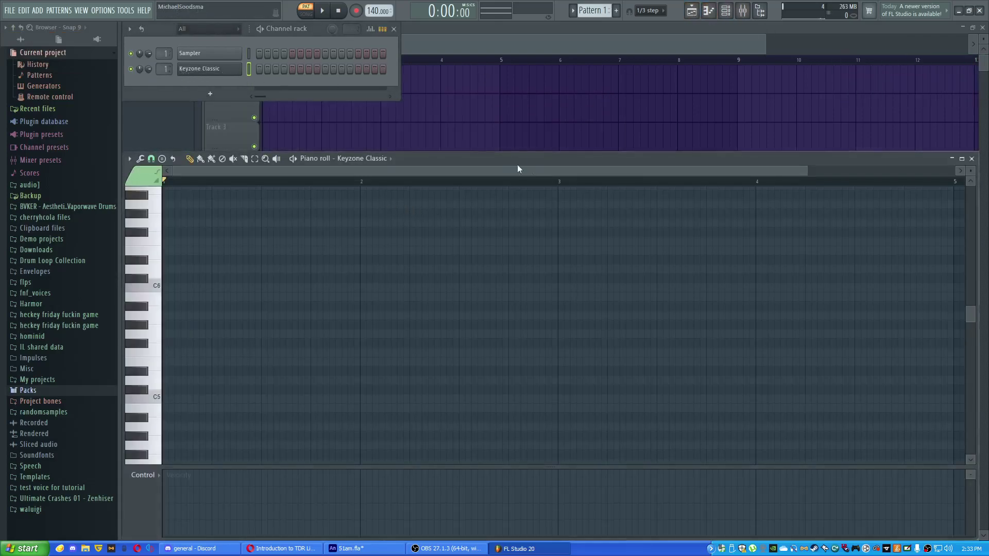
Step: Place a half-bar chord of C5, D#5 and G5 at the start of bar 1 and play it back
click(174, 290)
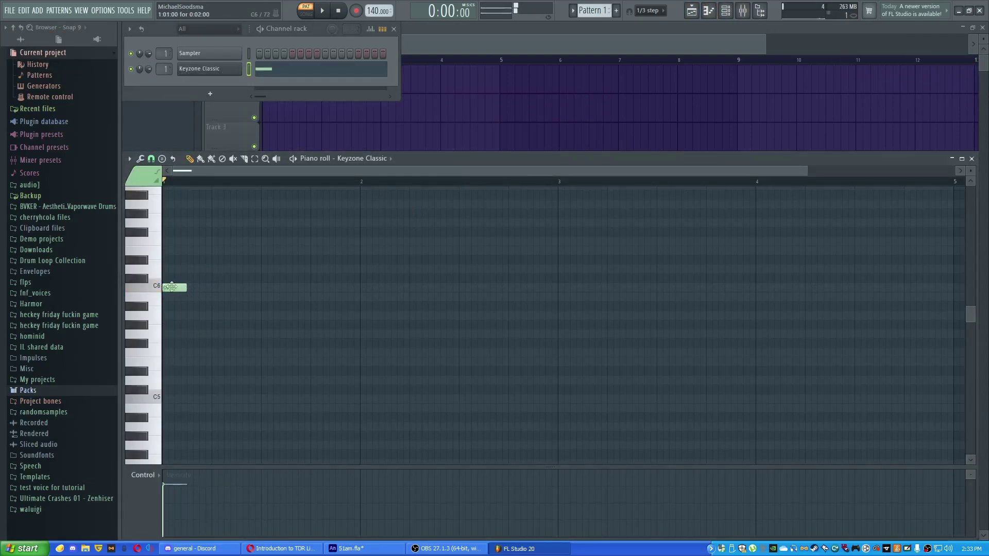
drag(173, 288, 262, 410)
key(r)
key(t)
mouse_move(167, 336)
mouse_down()
mouse_move(270, 344)
mouse_move(166, 335)
mouse_up()
click(170, 371)
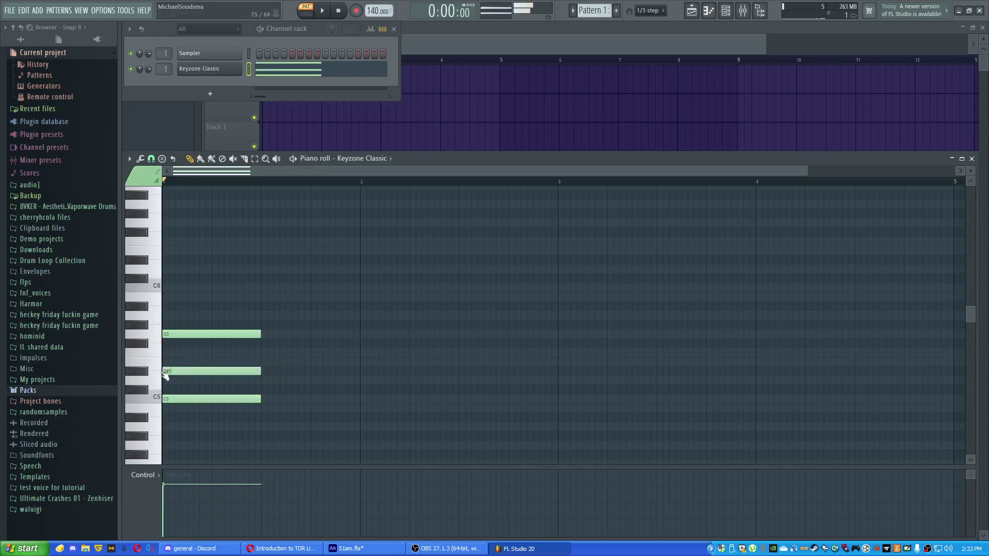
key(space)
key(space)
Step: Extend C5 and D#5 to the end of bar 1 and lengthen G5 until a G#5 note takes over for the bar's remainder
click(287, 324)
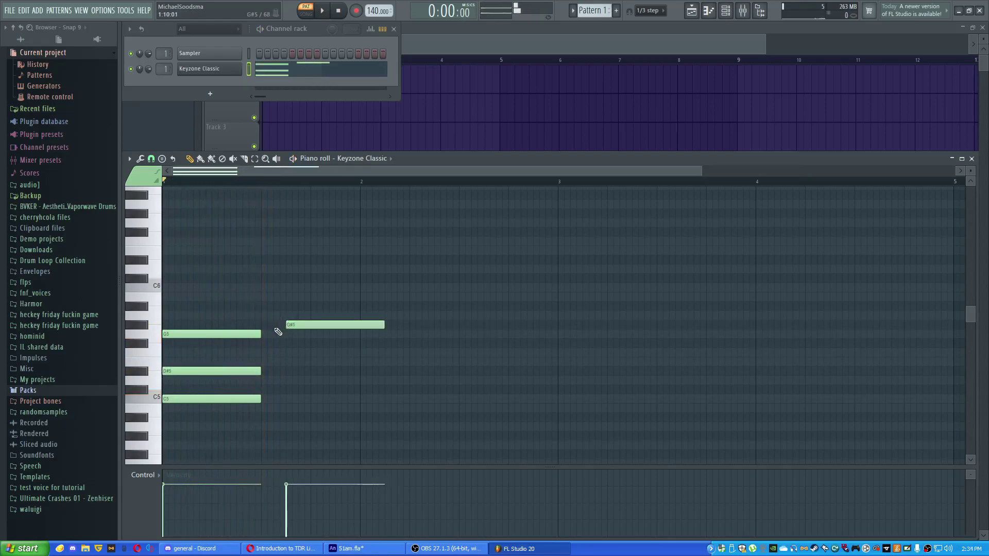
right_click(255, 334)
right_click(256, 371)
right_click(255, 398)
key(ctrl+z)
drag(244, 310, 261, 435)
drag(279, 371, 359, 403)
key(space)
key(ctrl+d)
drag(381, 324, 362, 324)
key(space)
Step: Add a second chord of G#4, C5 and D#5 at the start of bar 2 and play the pattern
click(362, 371)
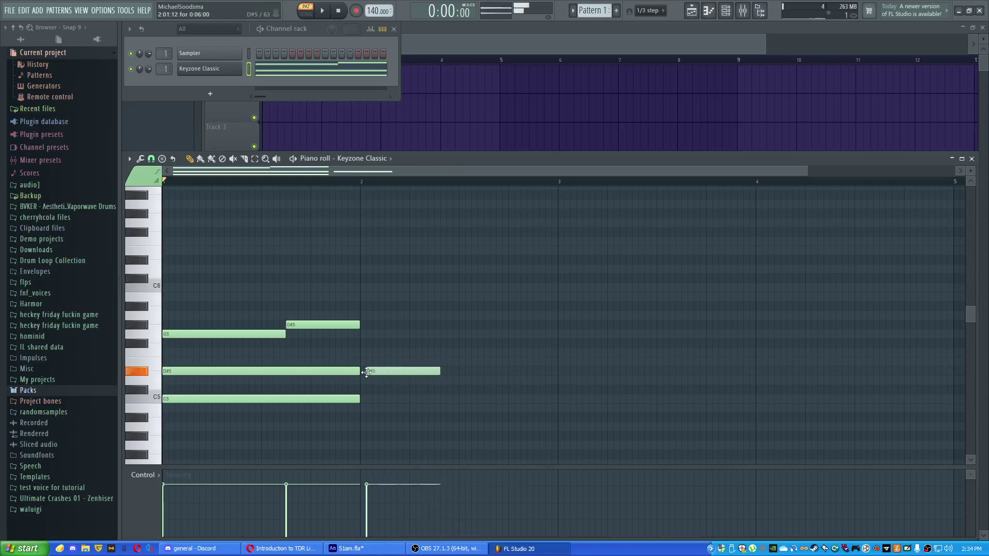
click(360, 417)
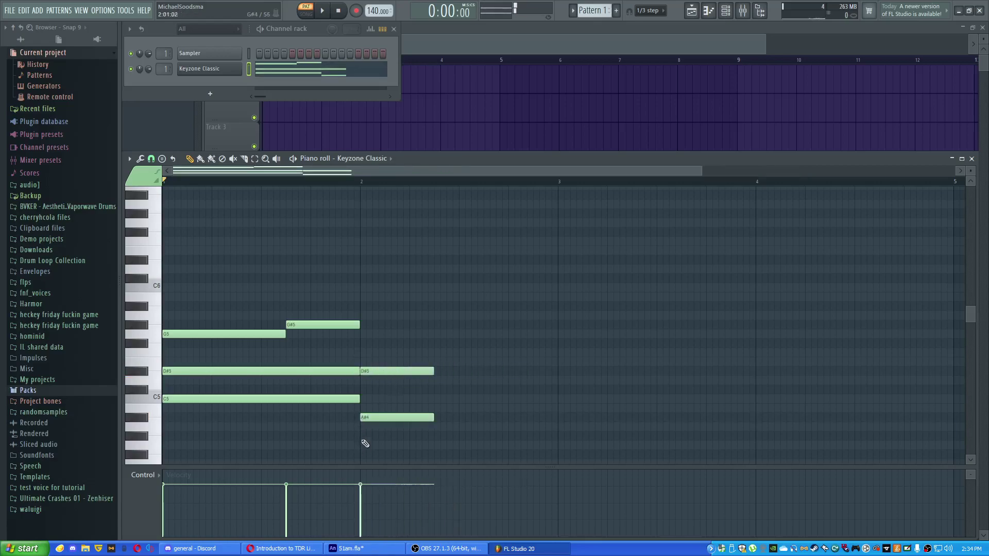
drag(367, 418, 370, 398)
click(362, 435)
key(space)
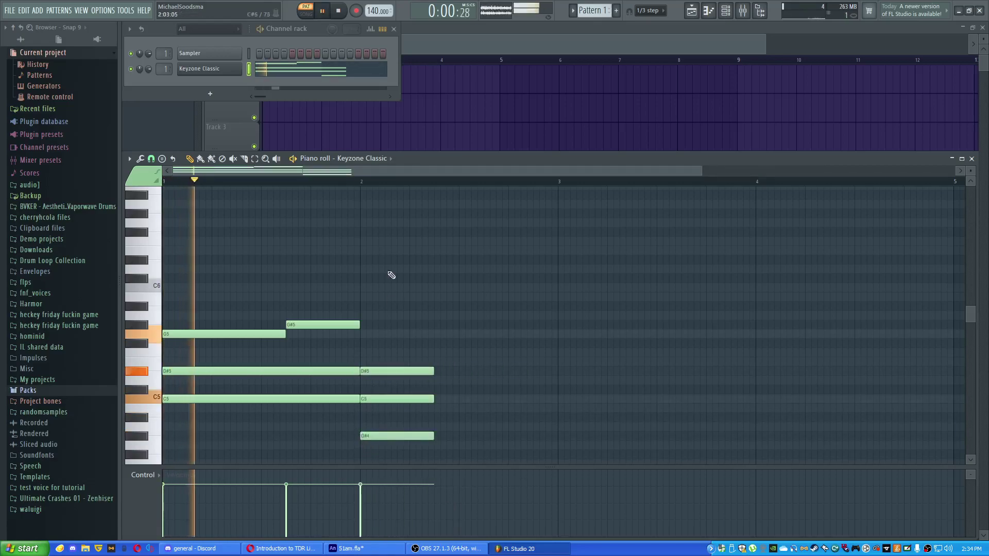
Step: Add a third chord of G4, B4 and D5 in the second half of bar 2, extending both chords to fill the bar
click(462, 381)
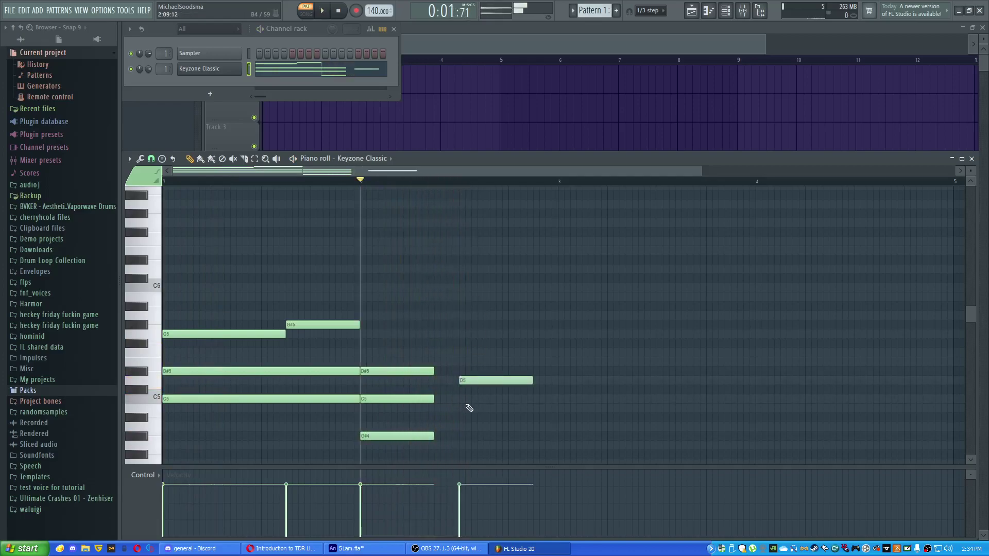
click(462, 408)
click(462, 446)
click(471, 417)
right_click(471, 417)
drag(461, 408, 467, 408)
ctrl+drag(411, 339, 587, 462)
drag(531, 380, 558, 377)
key(space)
ctrl+click(567, 353)
drag(615, 316, 616, 279)
key(space)
Step: Add short bass notes with raised velocity in bar 1: three spaced C4 notes followed by a D#4, and preview the pattern
scroll(463, 309, down, 3)
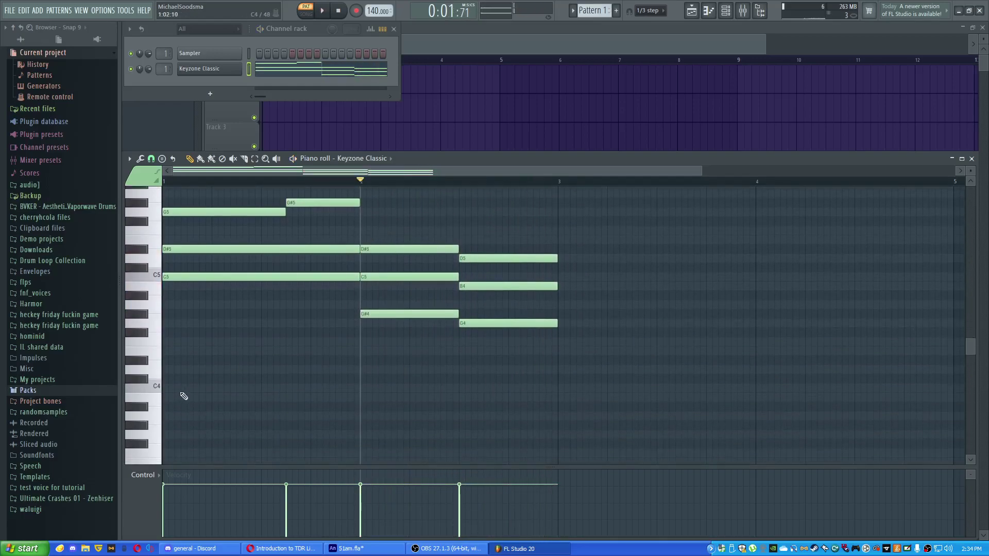
click(212, 388)
double_click(212, 387)
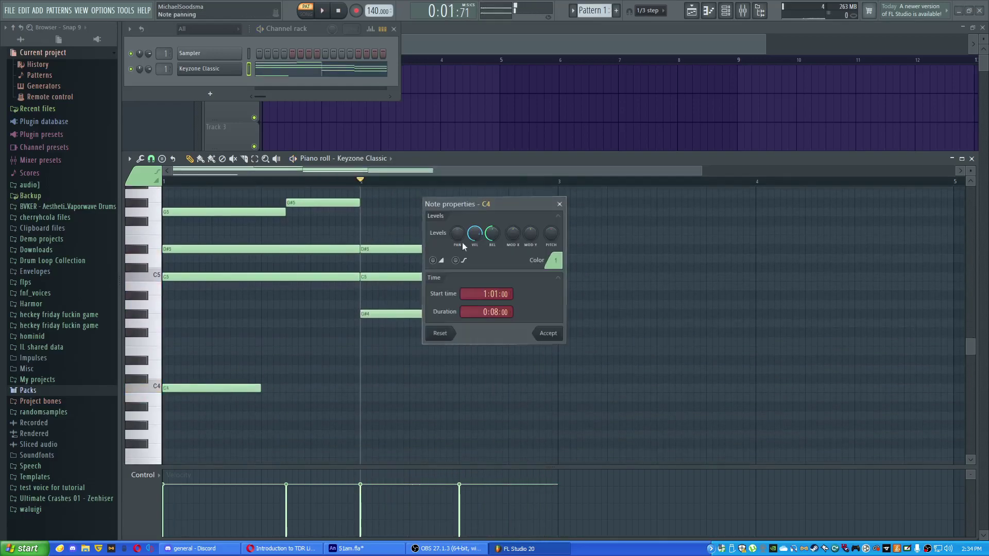
click(538, 335)
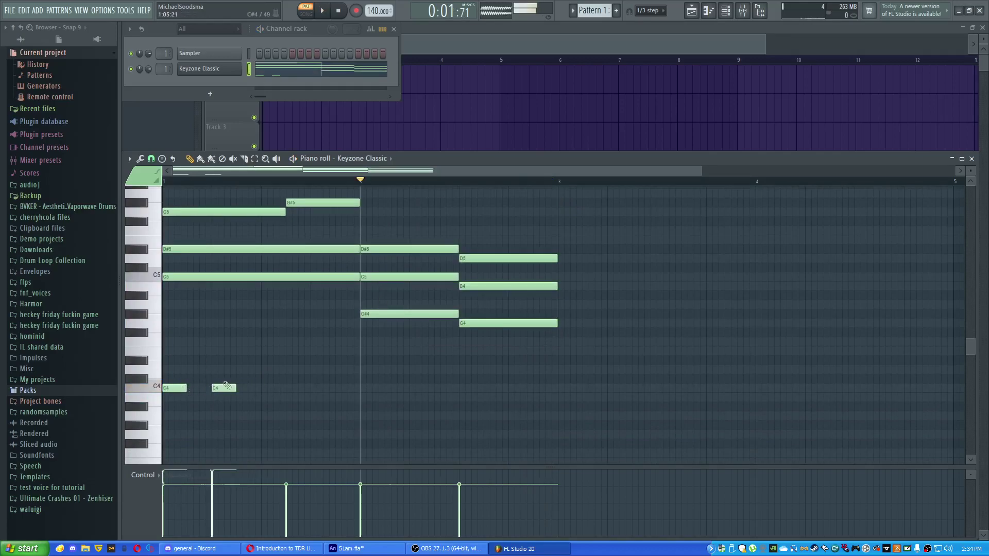
drag(360, 181, 163, 182)
key(space)
key(space)
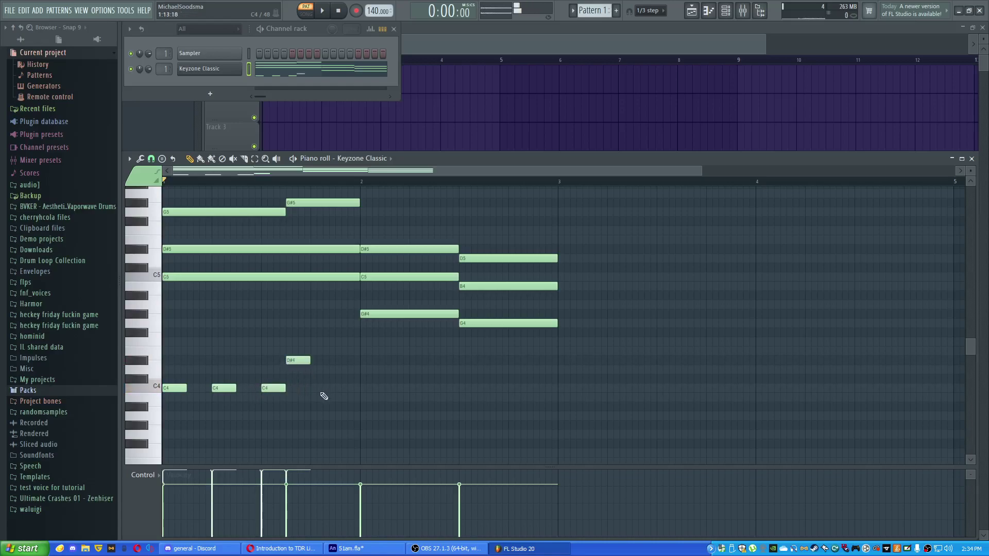
Step: Continue the bass line through bar 2 with short A#3, G#3, D4, D#4, G3, D4 and D#4 notes, and play it
click(339, 406)
click(375, 424)
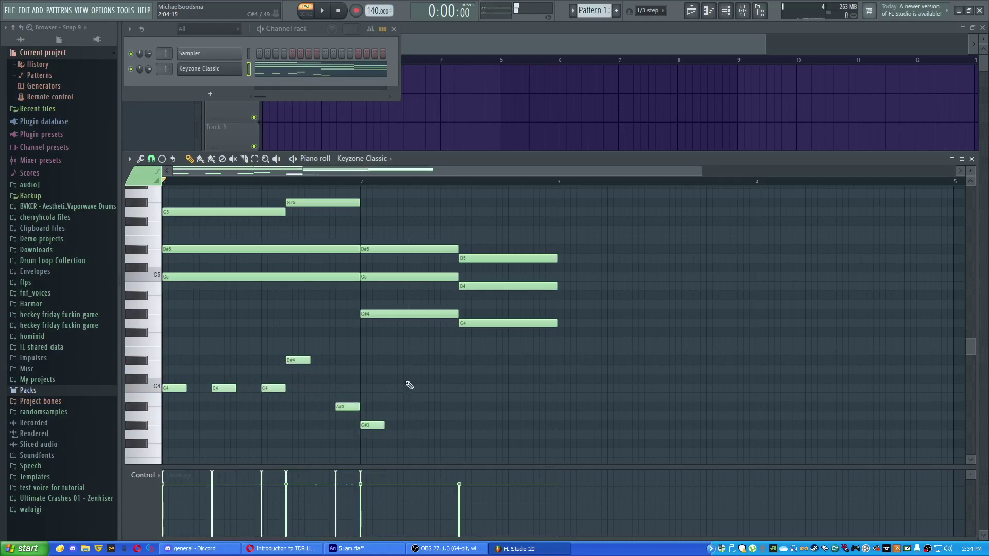
click(412, 369)
click(431, 360)
click(463, 434)
click(515, 370)
click(538, 360)
key(space)
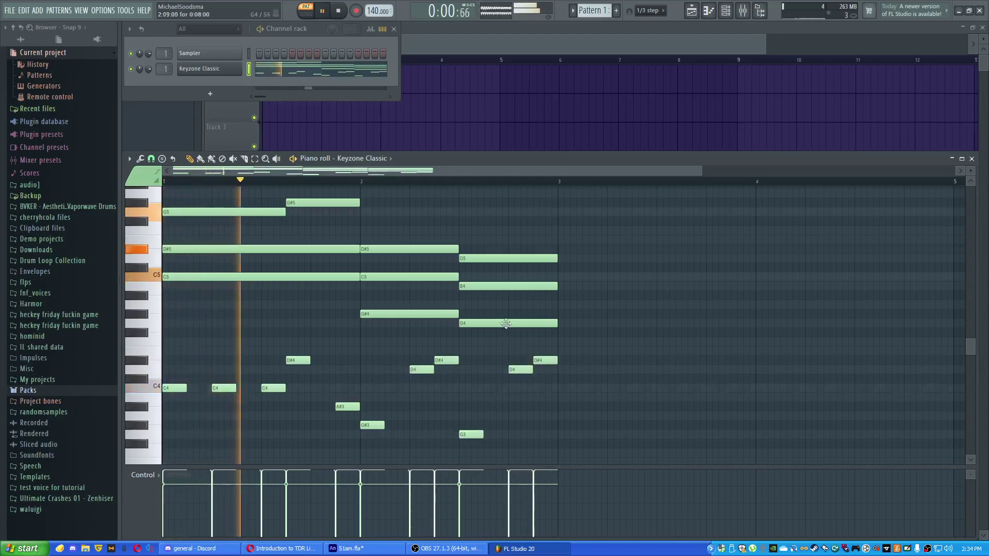
Step: Close the piano roll and channel rack, and place Pattern 1 on Track 1 at bars 1 and 3 of the playlist
click(971, 159)
click(393, 29)
drag(317, 75, 260, 72)
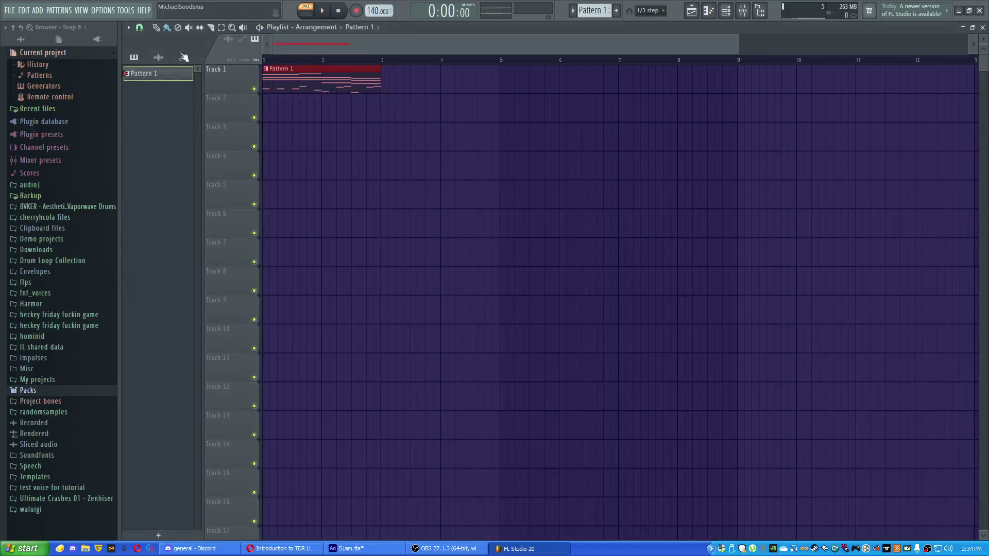
click(390, 75)
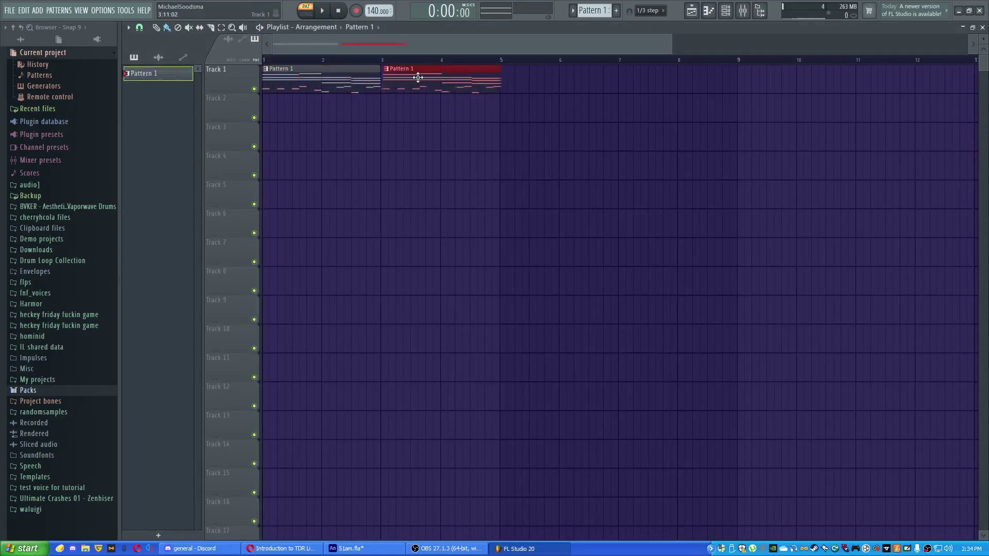
Step: Add a DirectWave sampler to the channel rack
click(743, 14)
click(264, 88)
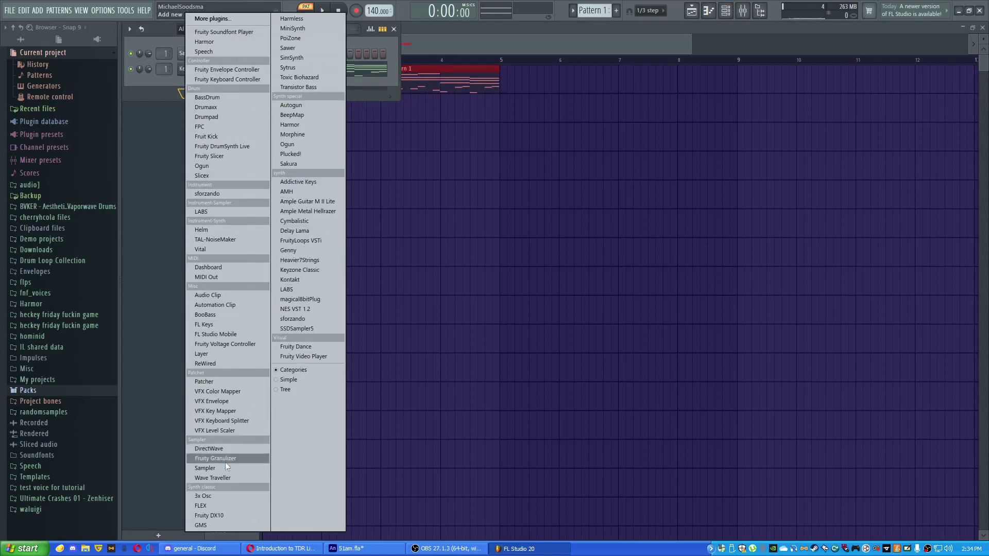
click(246, 449)
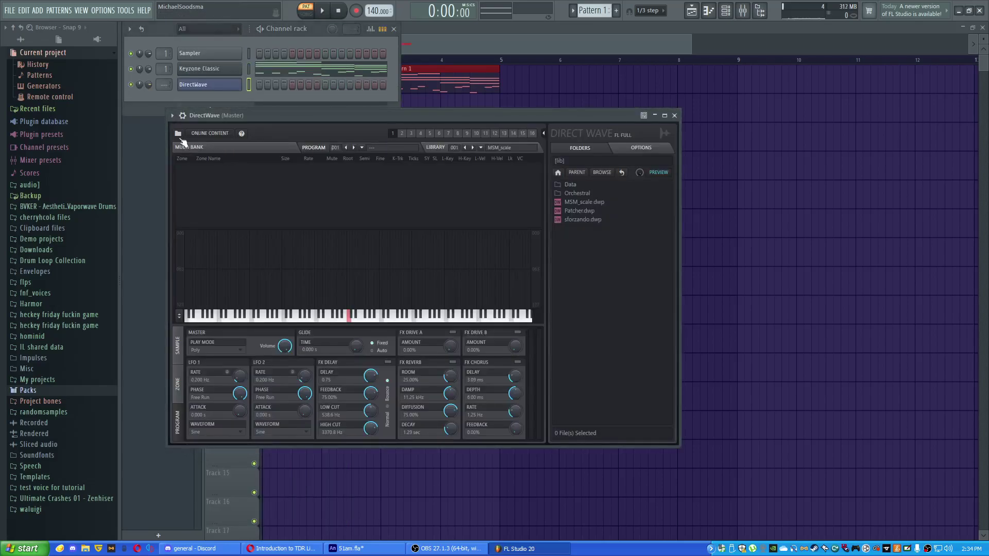
Step: Load the voices .sf2 soundfont from the flps > fnf_voices folder into DirectWave, importing only the BF preset
click(177, 133)
click(194, 147)
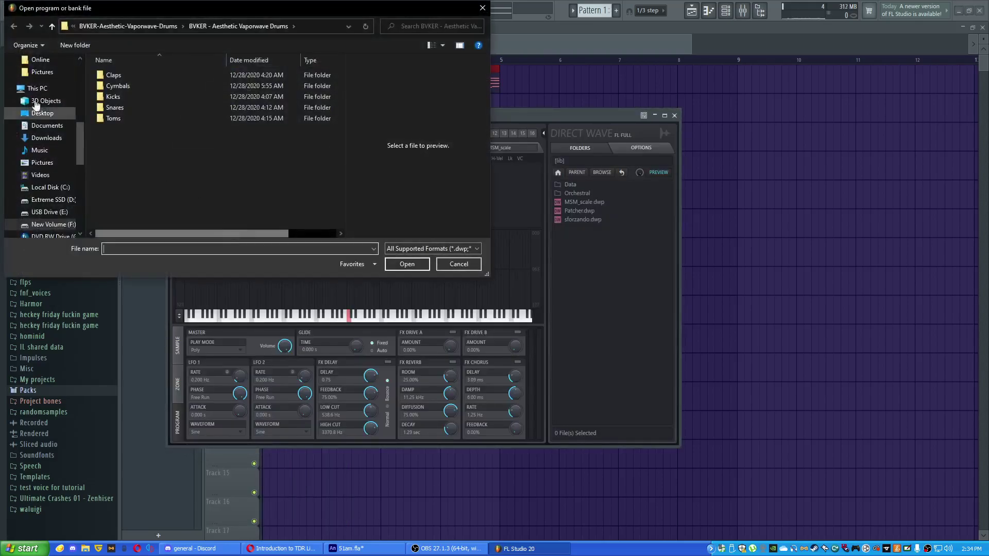
scroll(41, 132, up, 5)
scroll(42, 132, down, 1)
click(52, 147)
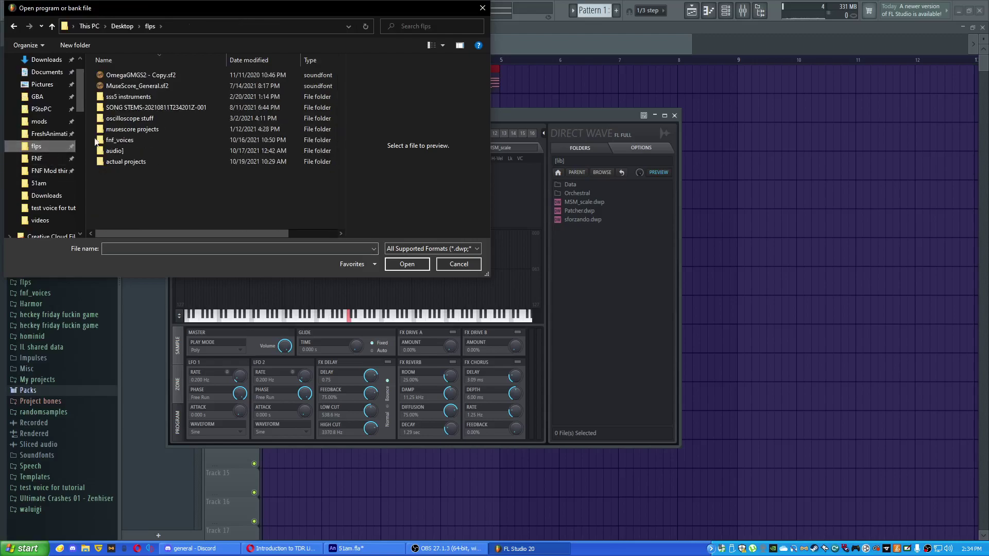
double_click(149, 145)
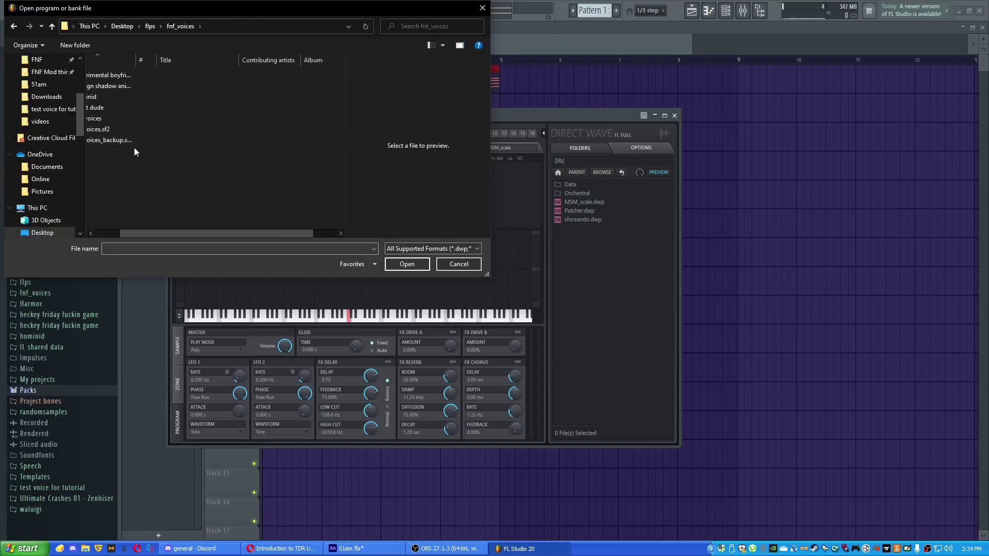
click(141, 129)
click(405, 264)
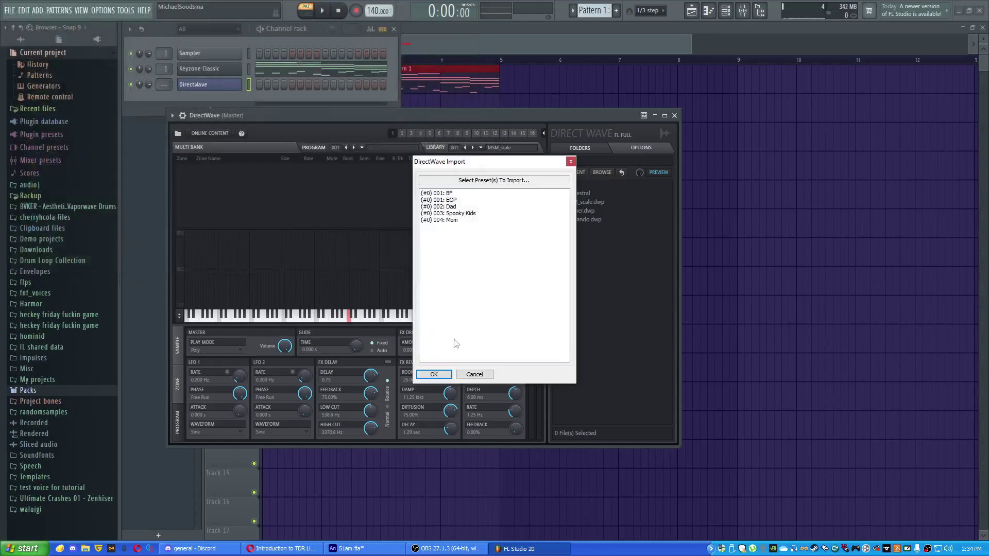
click(447, 194)
click(434, 374)
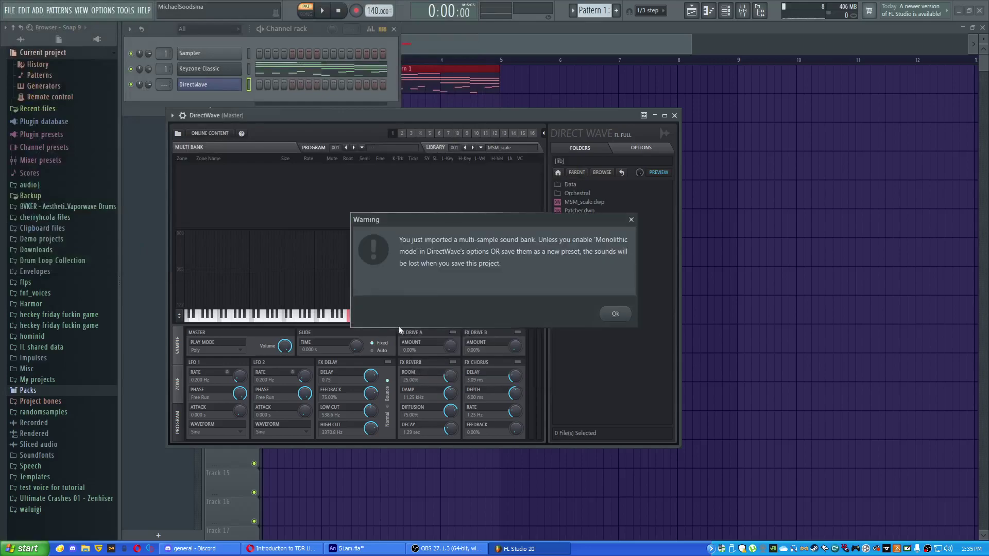
click(623, 313)
Step: Set DirectWave's monolithic mode to On (Uncompressed) and close the plugin window
click(639, 149)
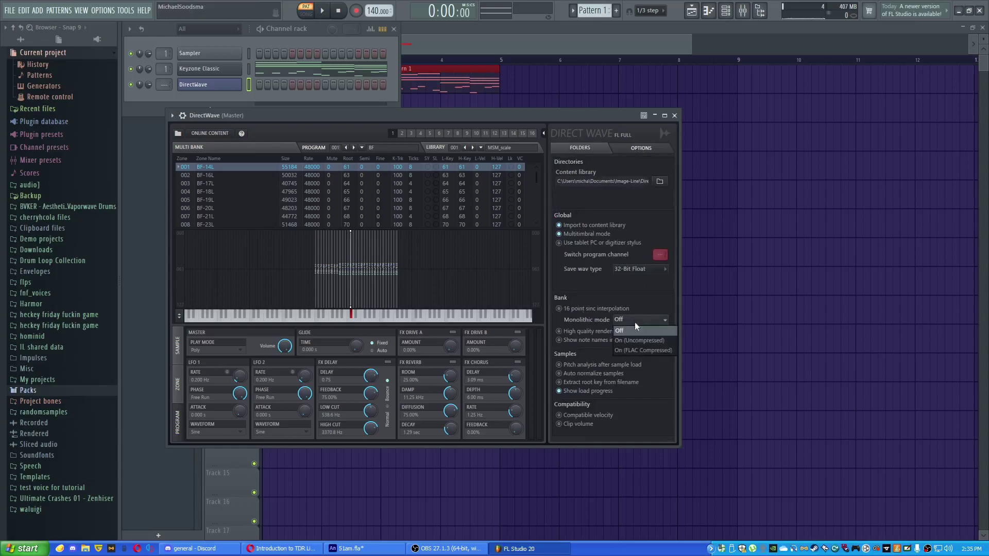
click(635, 340)
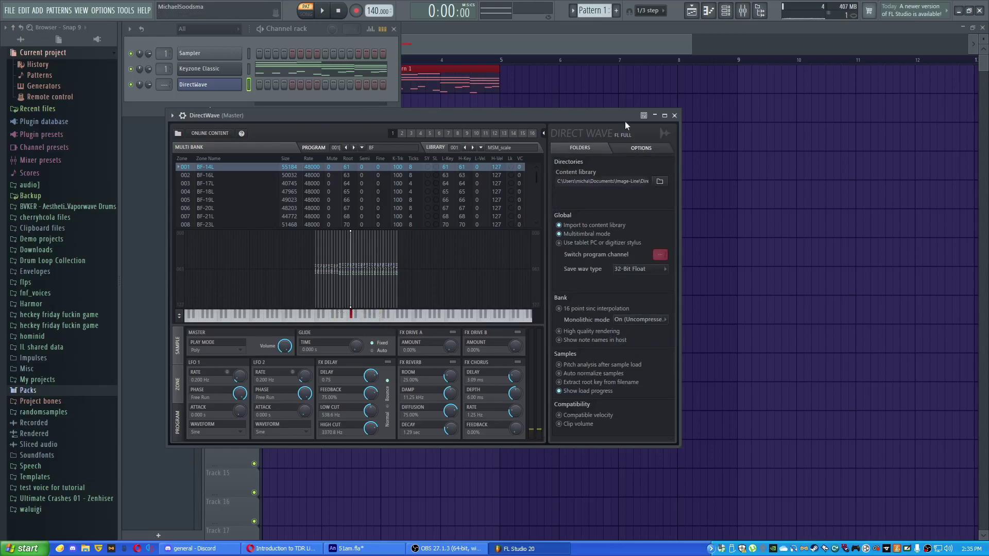
click(674, 115)
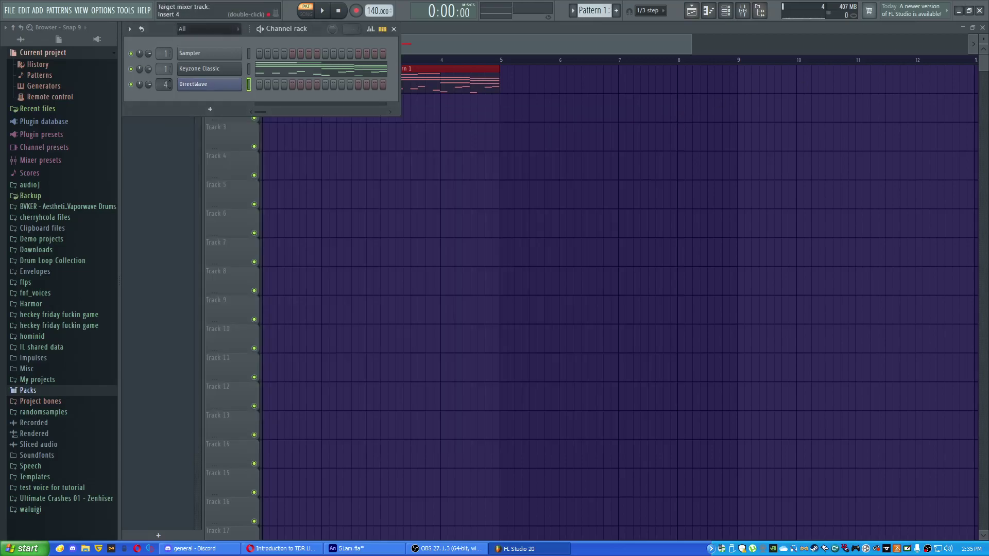
Step: Route DirectWave to mixer insert 3 and add Fruity Parametric EQ to that insert's first effect slot
click(743, 11)
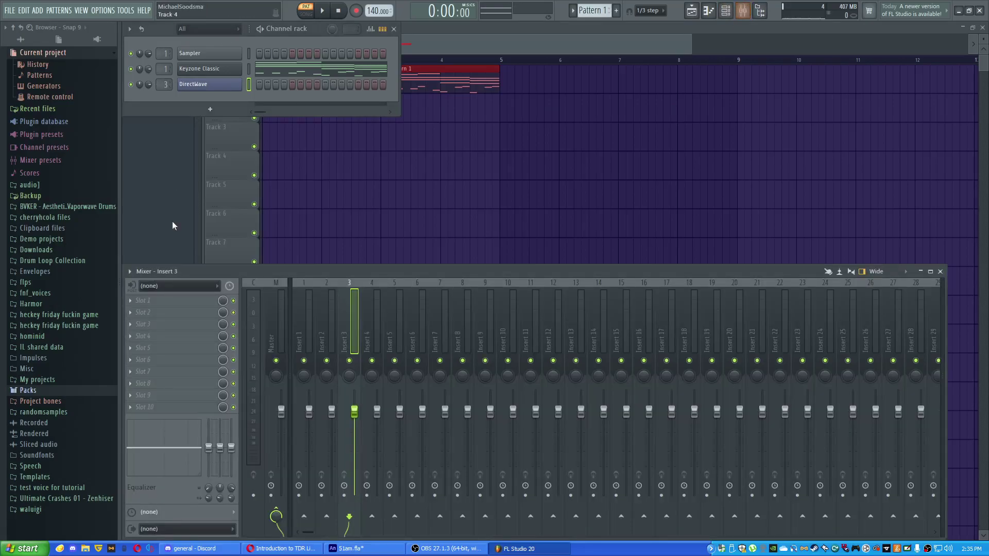
click(159, 305)
click(299, 452)
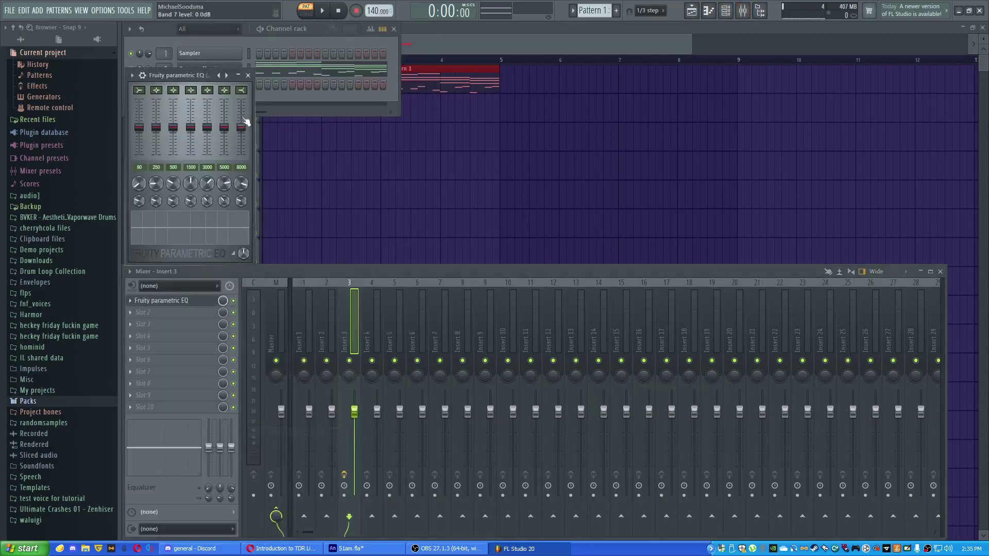
click(248, 75)
Step: Replace insert 3's equalizer with Fruity Parametric EQ 2 and raise its main level to about 11 dB
click(132, 301)
mouse_move(154, 295)
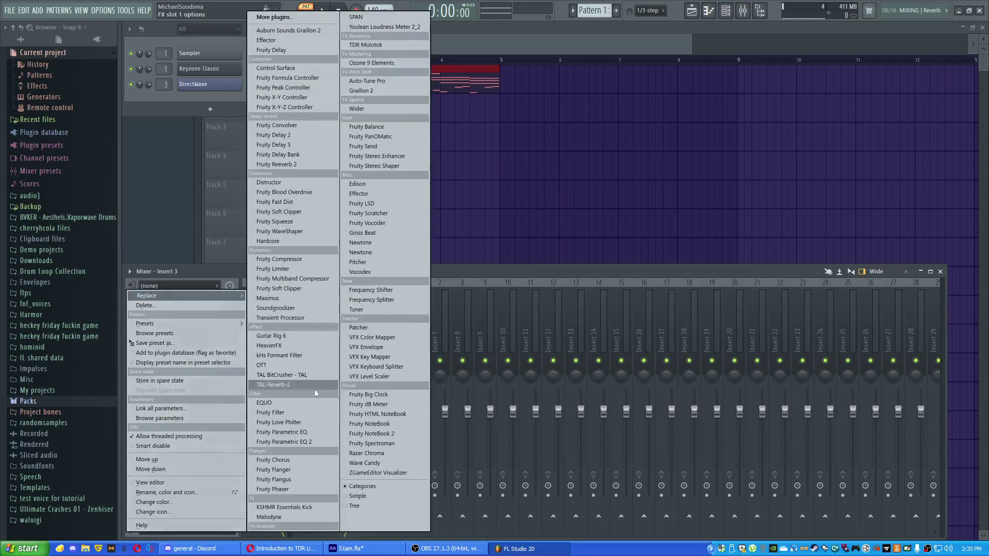
click(312, 442)
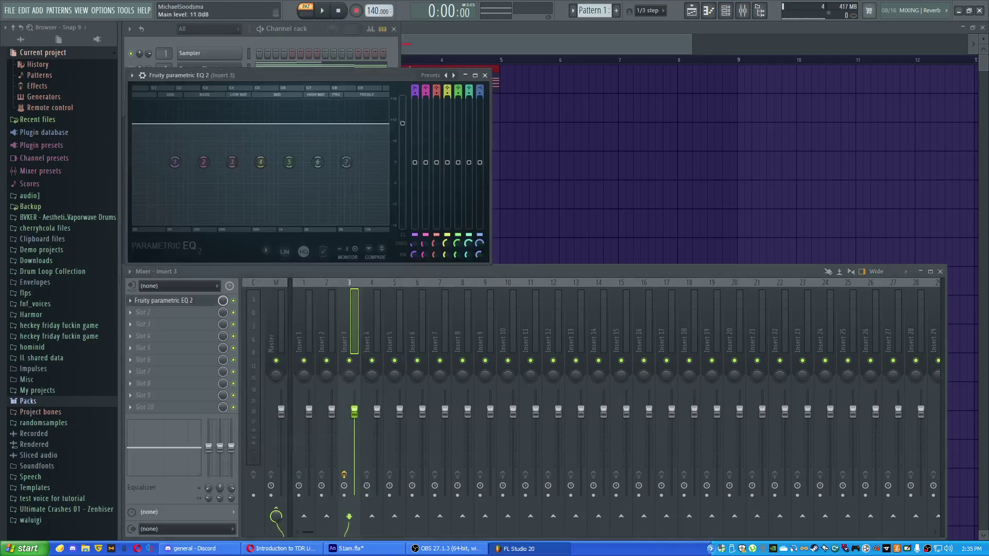
Step: Preview the BF voice on DirectWave's keyboard and raise the Parametric EQ 2 main level to 18 dB
click(236, 87)
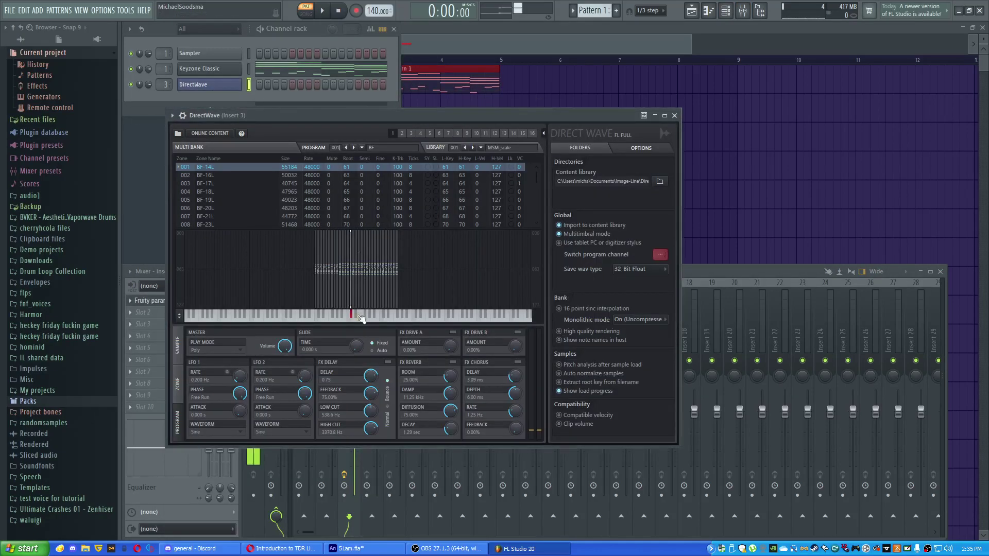
click(678, 114)
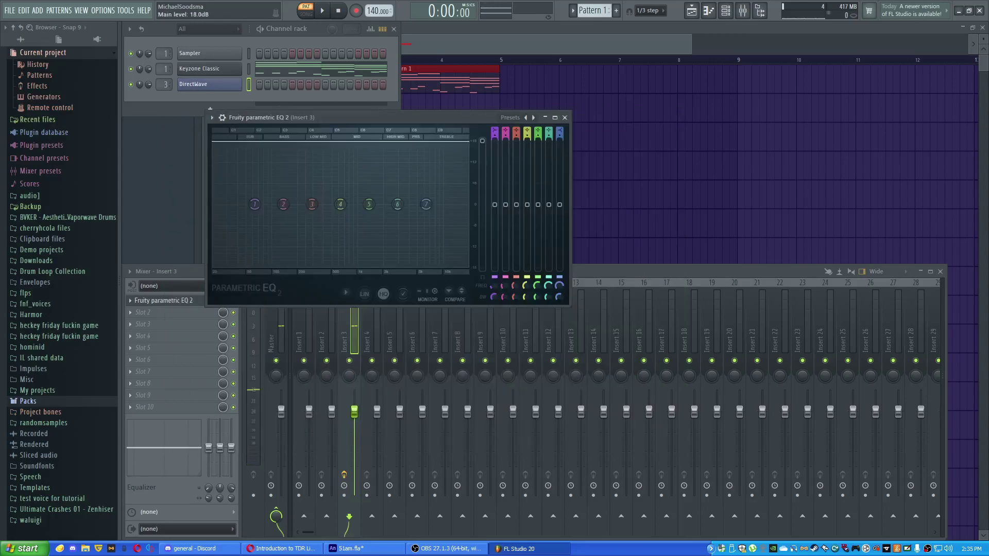
click(209, 84)
key(c)
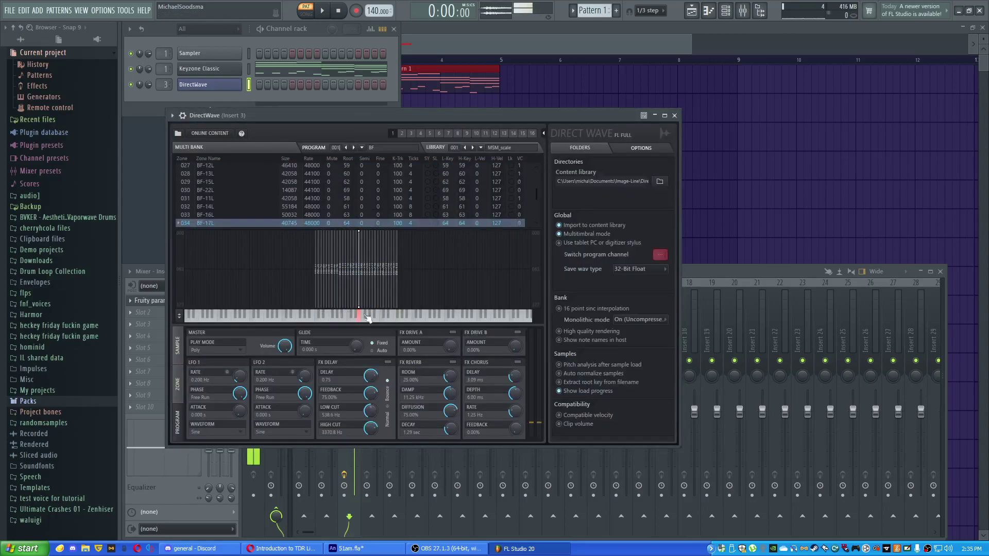
click(674, 116)
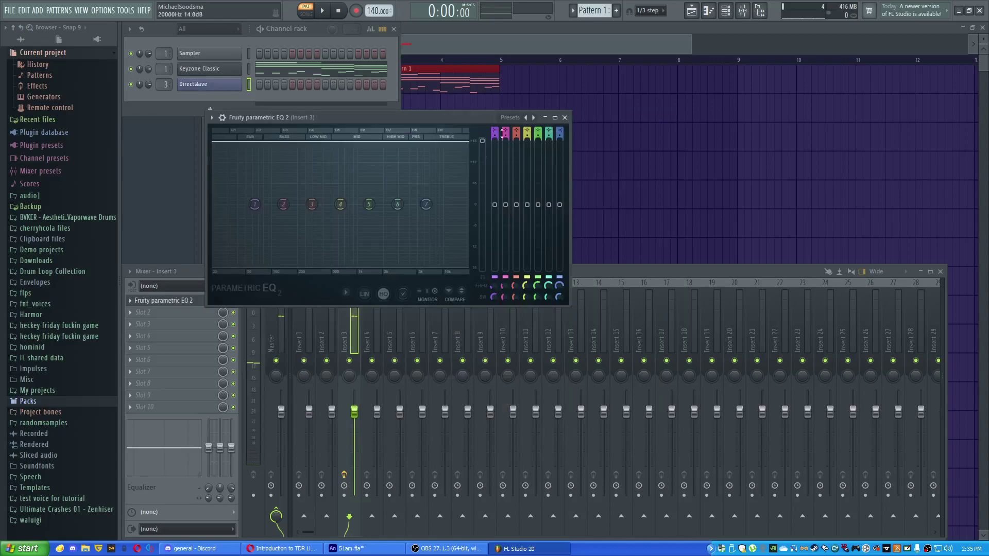
Step: Add Fruity Reeverb 2 to insert 3's second effect slot and close the plugin, mixer and channel rack windows
click(564, 115)
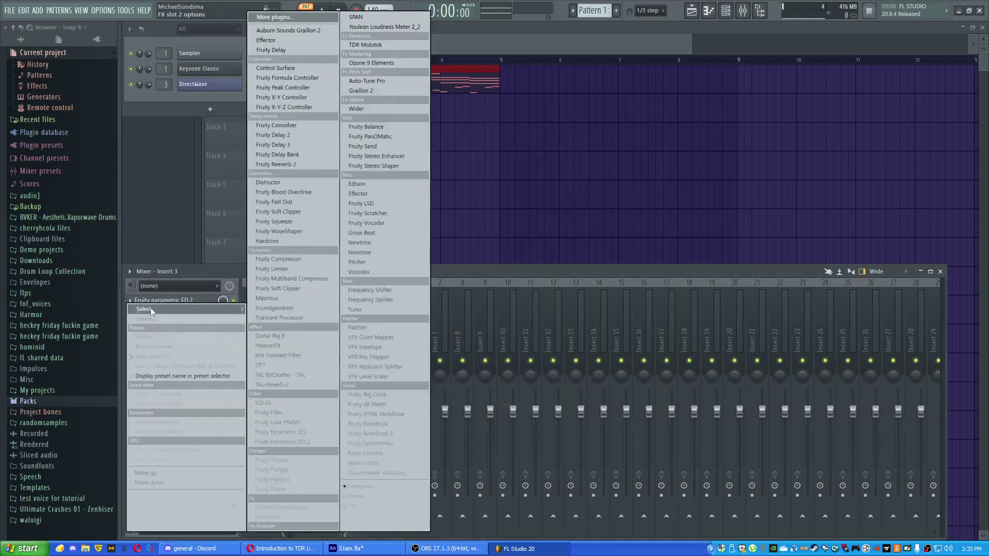
click(300, 166)
click(413, 85)
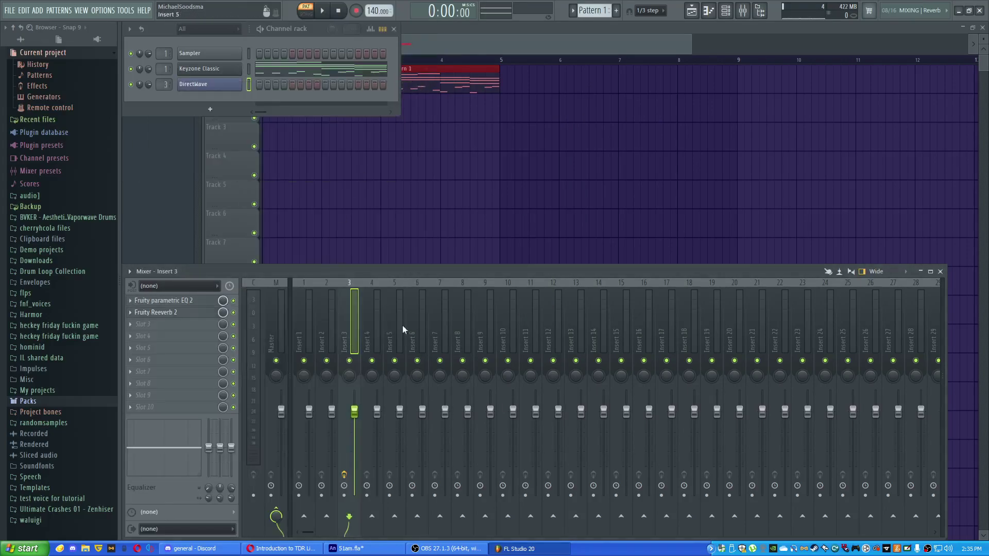
click(394, 29)
click(327, 76)
drag(546, 128, 360, 76)
key(ctrl+z)
Step: Move both Pattern 1 clips in the playlist from track 1 down to track 2 and clear the selection
drag(509, 109, 220, 47)
right_click(523, 196)
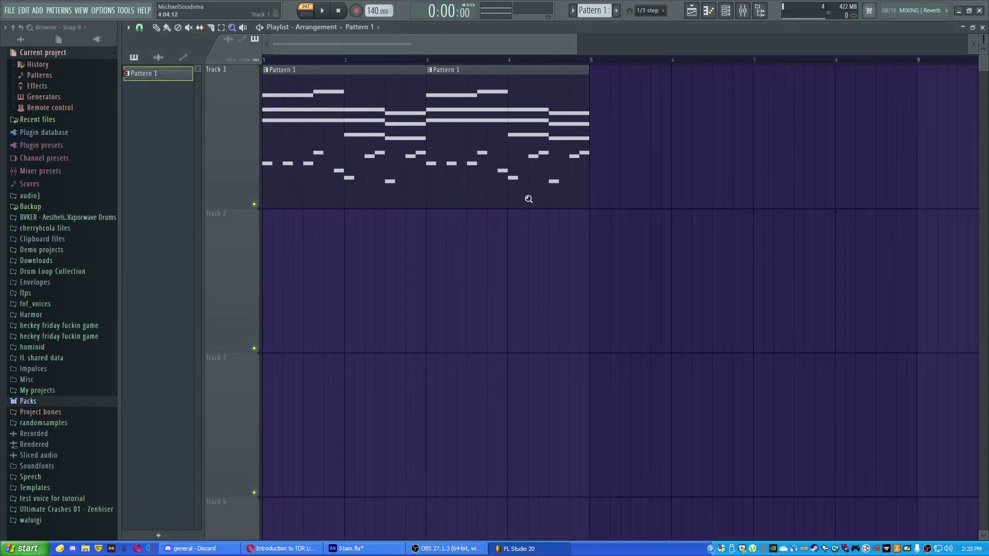
drag(582, 134, 347, 88)
scroll(348, 87, up, 1)
scroll(301, 84, down, 4)
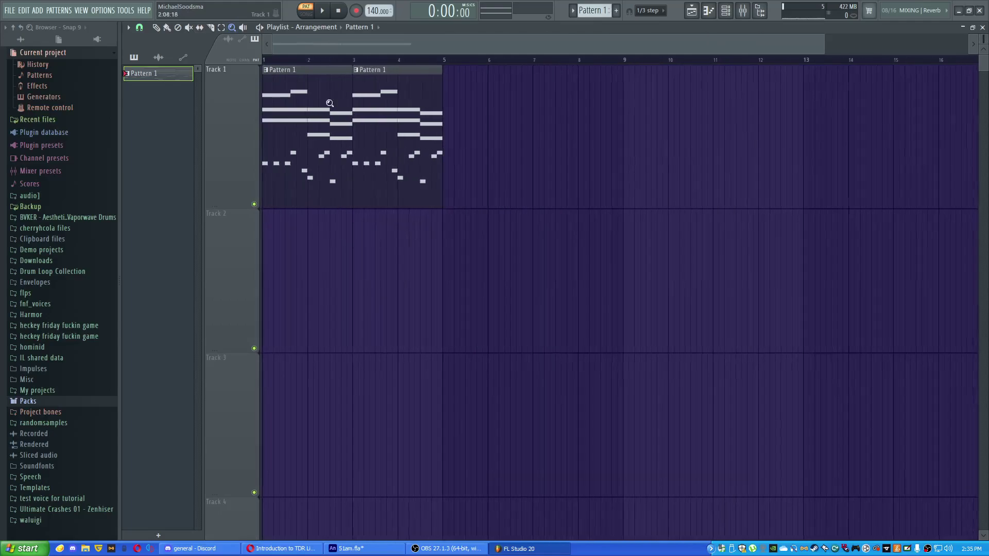
scroll(497, 186, down, 2)
key(ctrl+a)
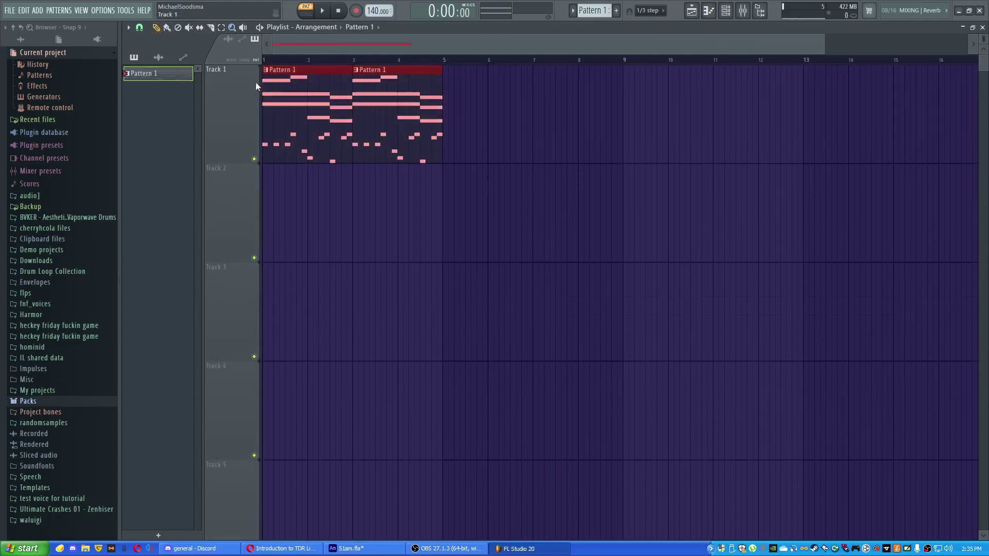
drag(292, 170, 292, 191)
key(b)
key(ctrl+d)
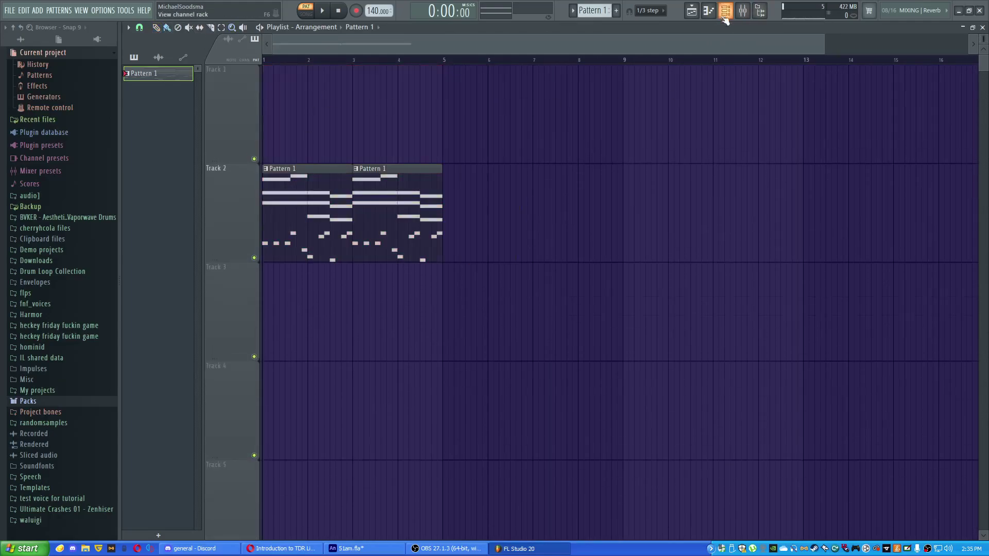
click(708, 10)
click(728, 11)
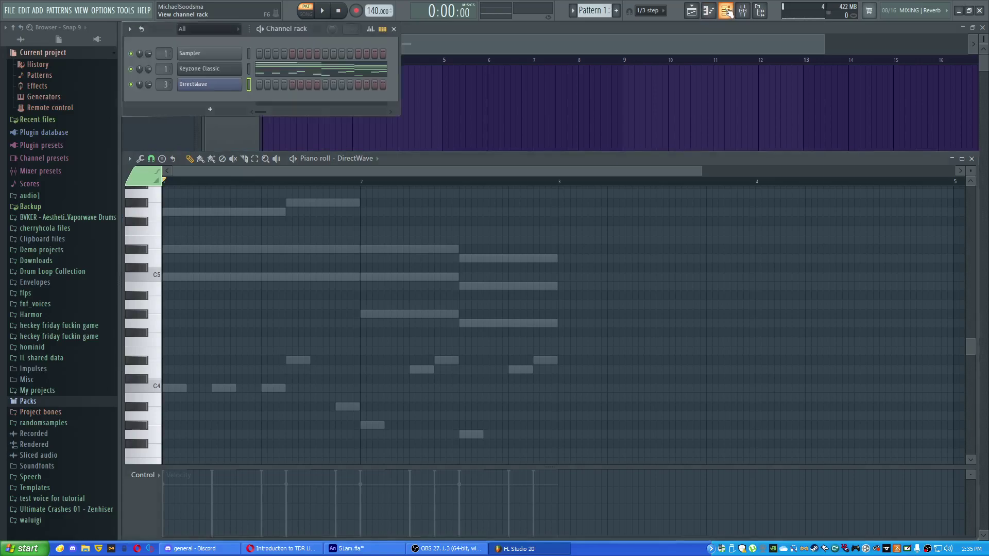
click(982, 169)
drag(823, 44, 967, 44)
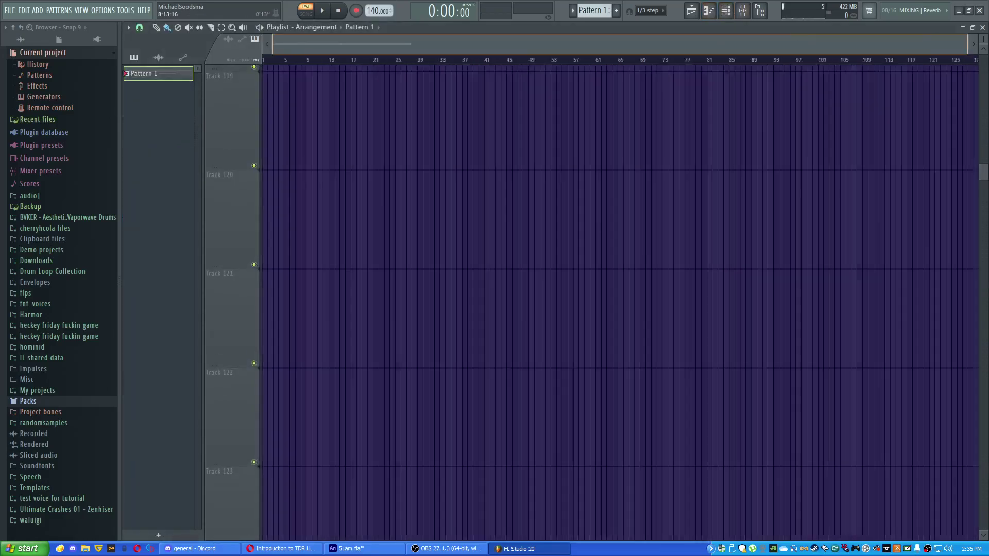
scroll(649, 203, up, 15)
ctrl+right_click(808, 194)
scroll(706, 200, up, 2)
scroll(685, 201, down, 1)
scroll(420, 231, up, 4)
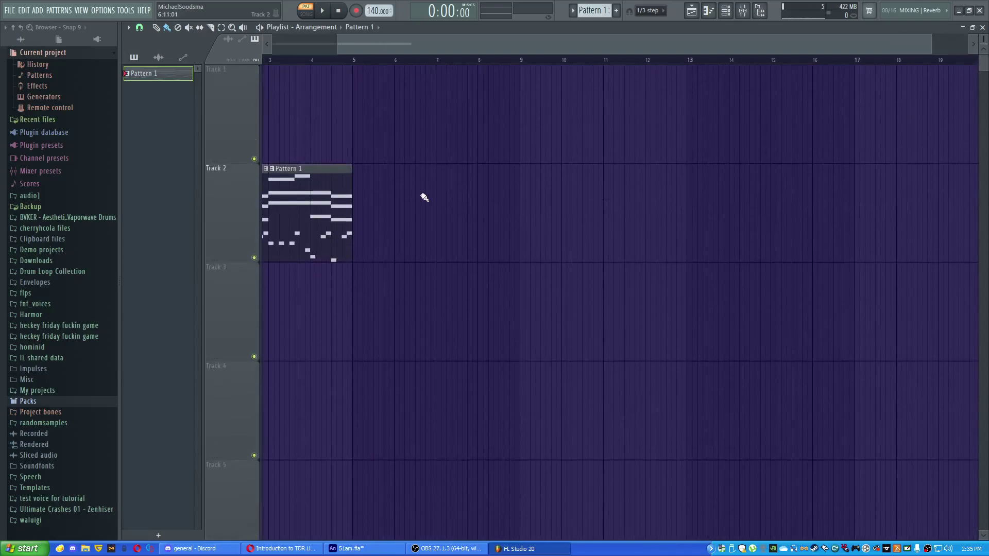
scroll(424, 197, down, 2)
scroll(422, 192, down, 3)
scroll(638, 75, down, 1)
scroll(638, 75, up, 1)
Step: Add an FPC drum channel with the Breakbeat preset, route it to mixer insert 4, and close its plugin window
click(725, 11)
click(226, 110)
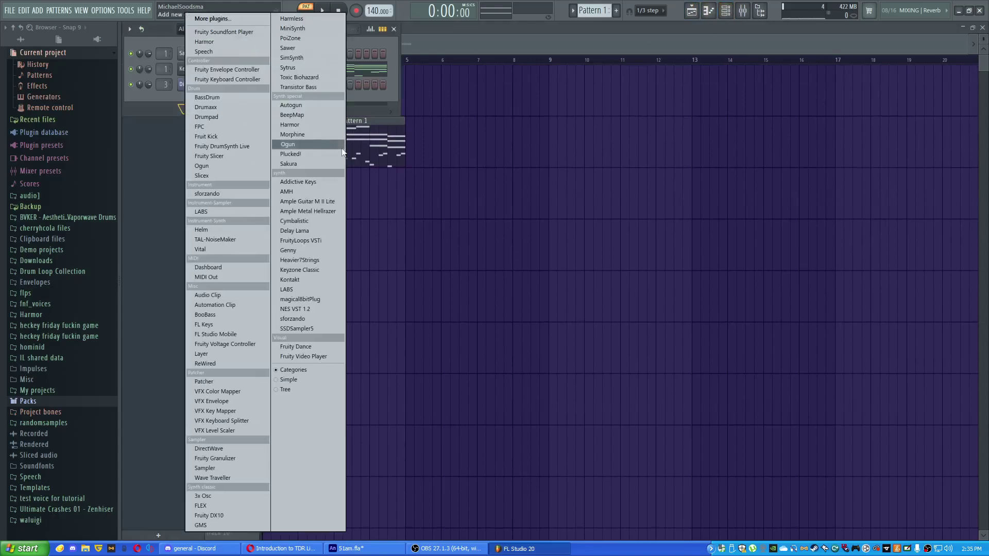
click(210, 128)
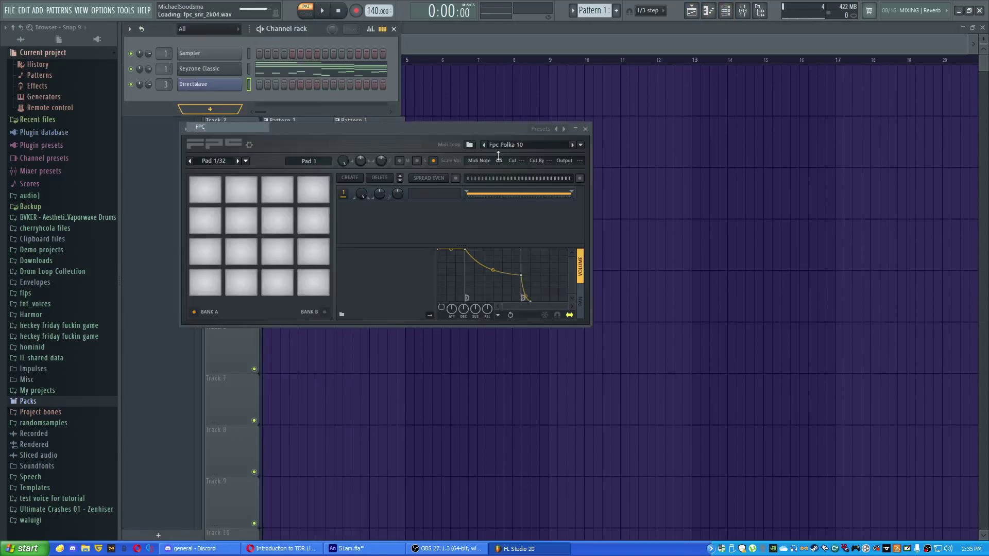
click(550, 133)
click(587, 169)
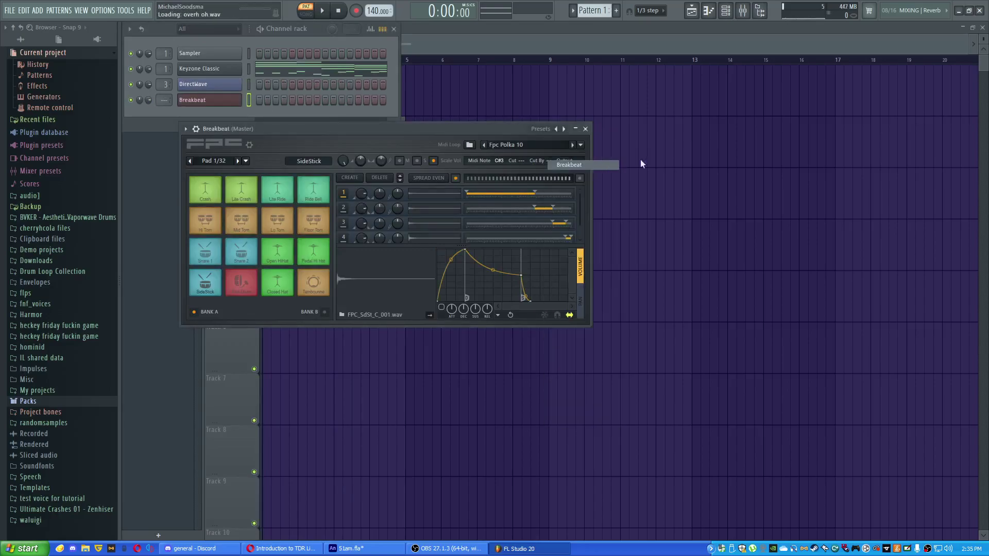
click(585, 128)
Step: In Breakbeat's piano roll, place two Kick Drum notes at the start of bar 1, followed by three Snare 1 notes
click(707, 10)
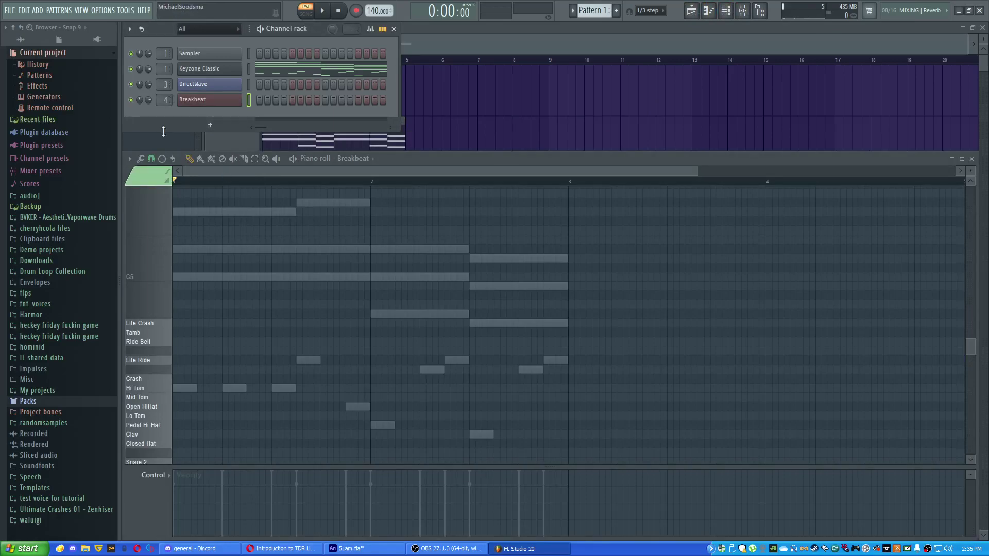
scroll(208, 402, down, 5)
scroll(200, 409, up, 2)
drag(188, 406, 184, 415)
click(199, 416)
click(229, 397)
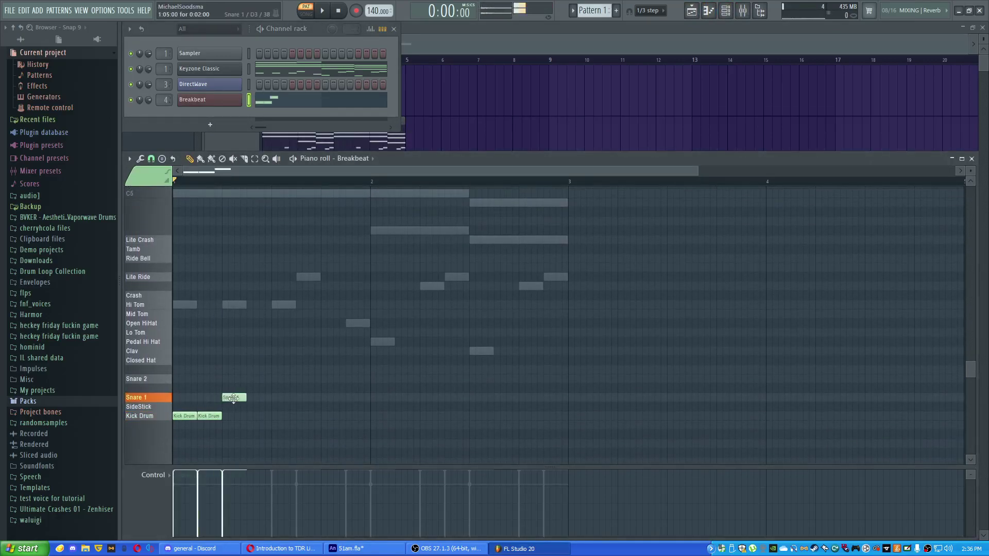
click(268, 397)
click(295, 398)
Step: Lower the velocities of the drum notes in bar 1, making the last two Snare 1 notes the softest
drag(259, 487, 171, 491)
click(154, 475)
click(184, 478)
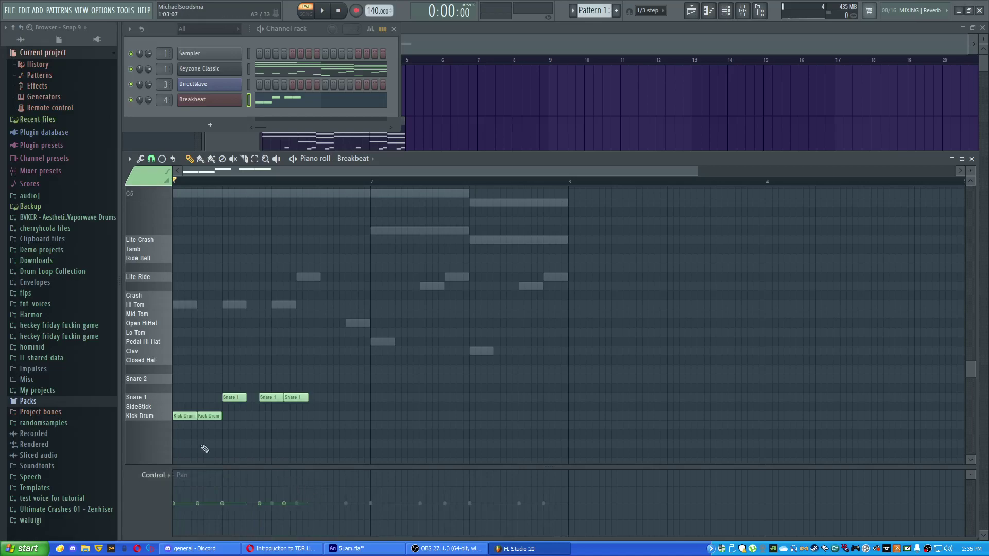
click(153, 474)
click(175, 472)
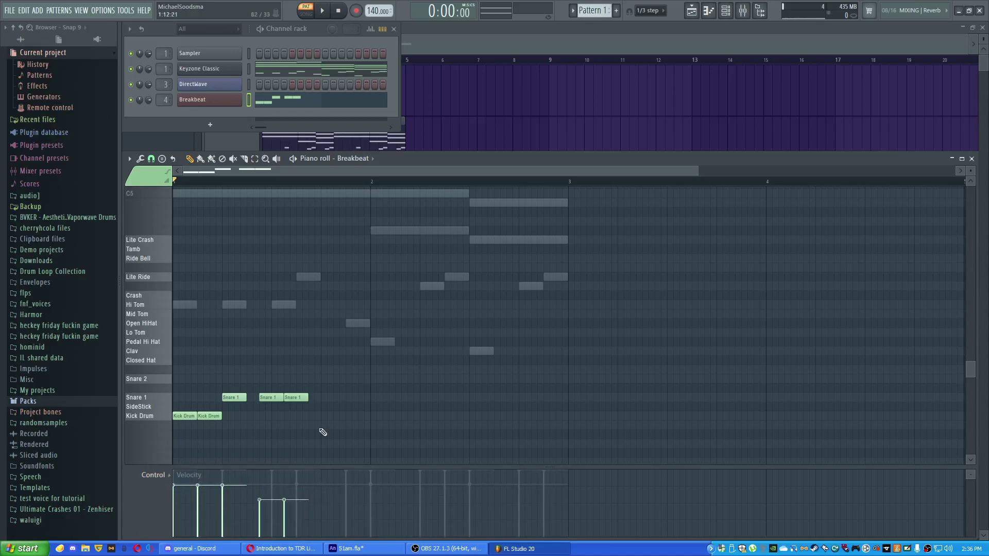
Step: Add a fourth Snare 1 note and two more Kick Drum notes to bar 1 while auditioning the pattern
click(323, 398)
key(space)
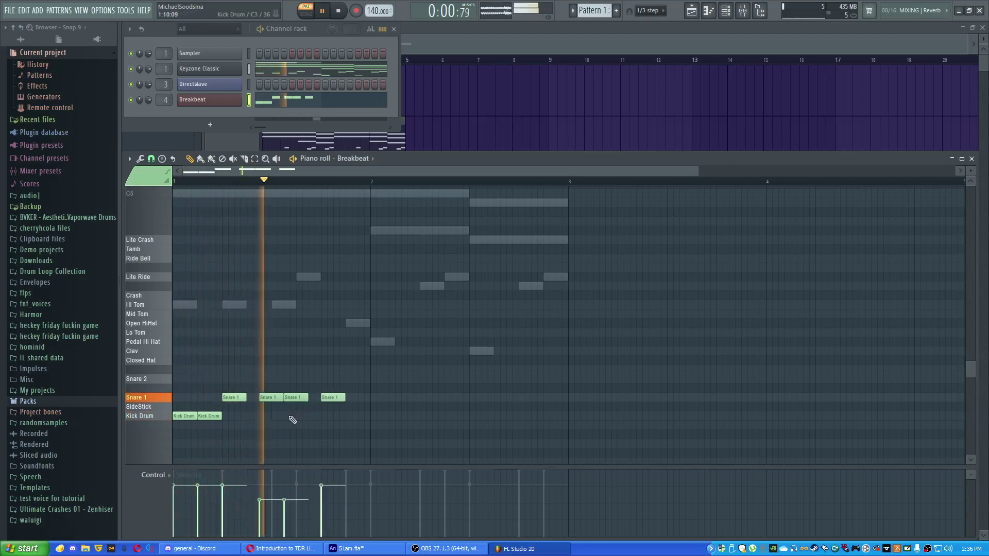
click(257, 417)
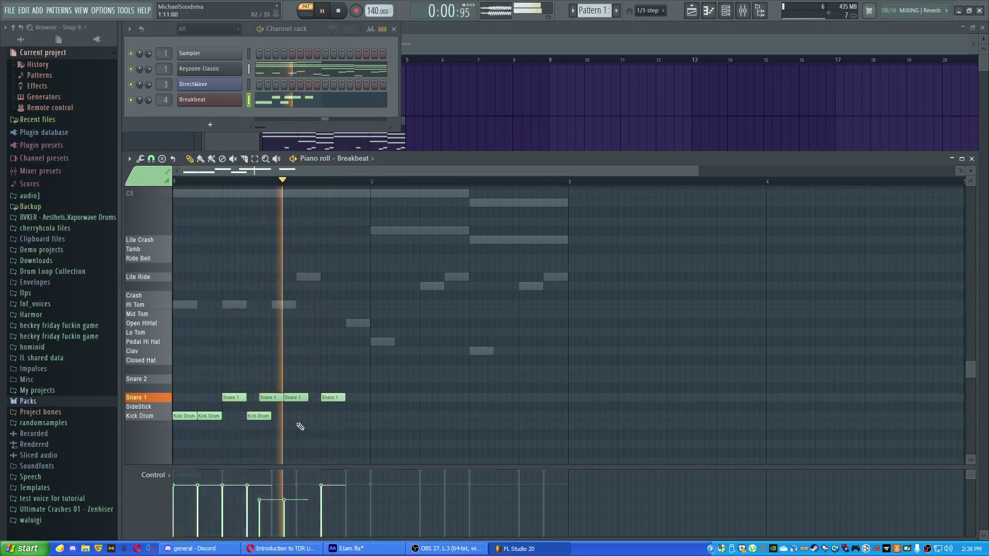
key(space)
key(space)
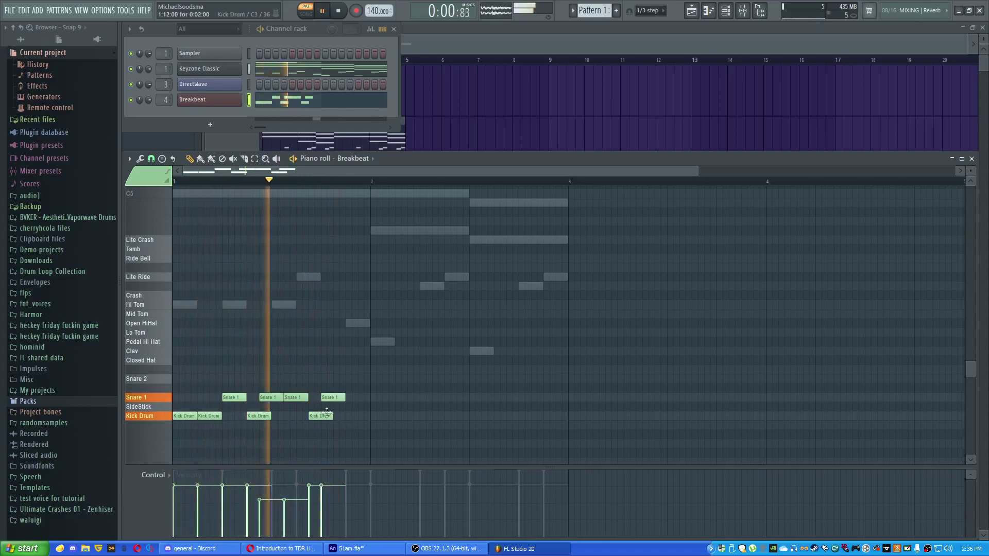
key(space)
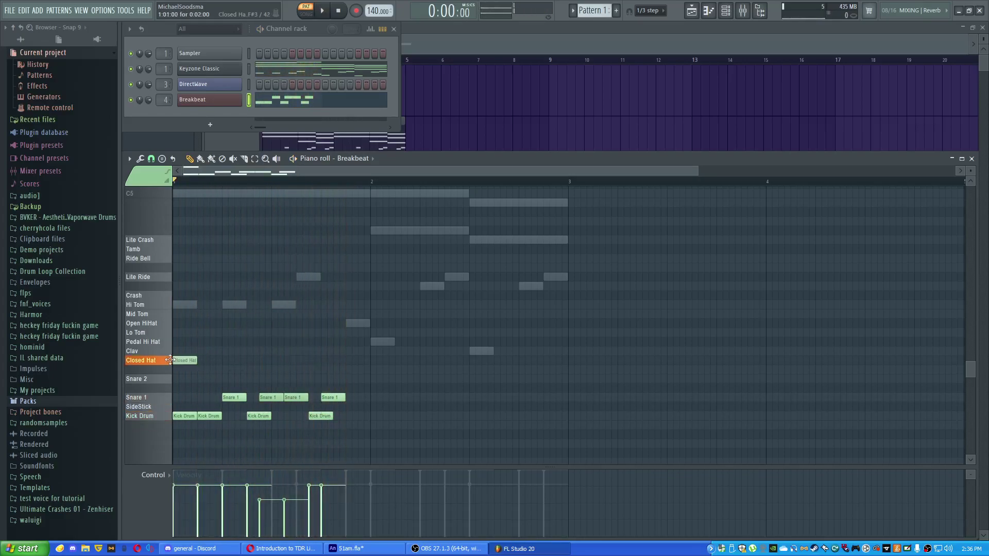
Step: Fill bar 1 with eight consecutive Lite Ride notes, audition the pattern, and add a Kick Drum note at the bar's end
click(186, 277)
click(209, 277)
click(259, 278)
click(283, 277)
click(308, 277)
click(322, 276)
click(358, 277)
key(space)
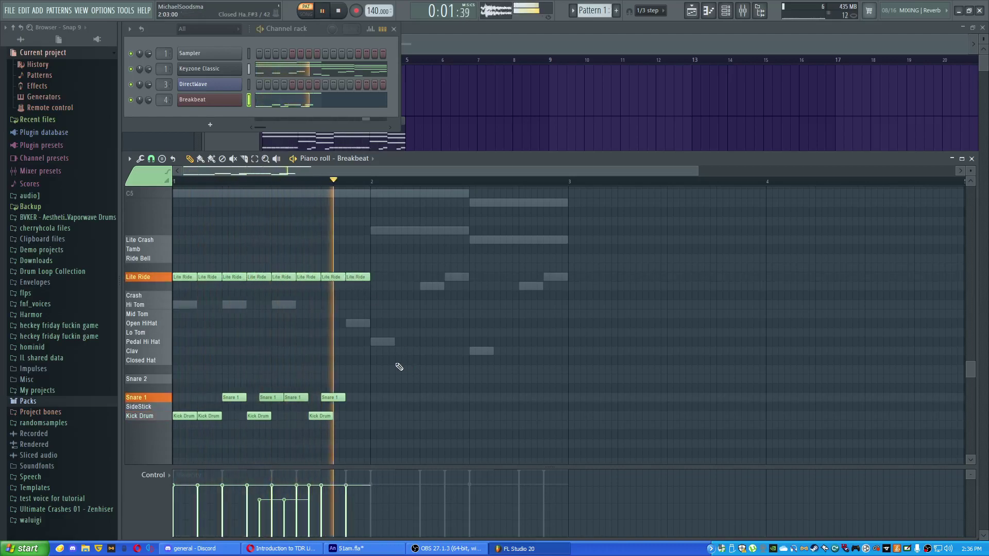
key(space)
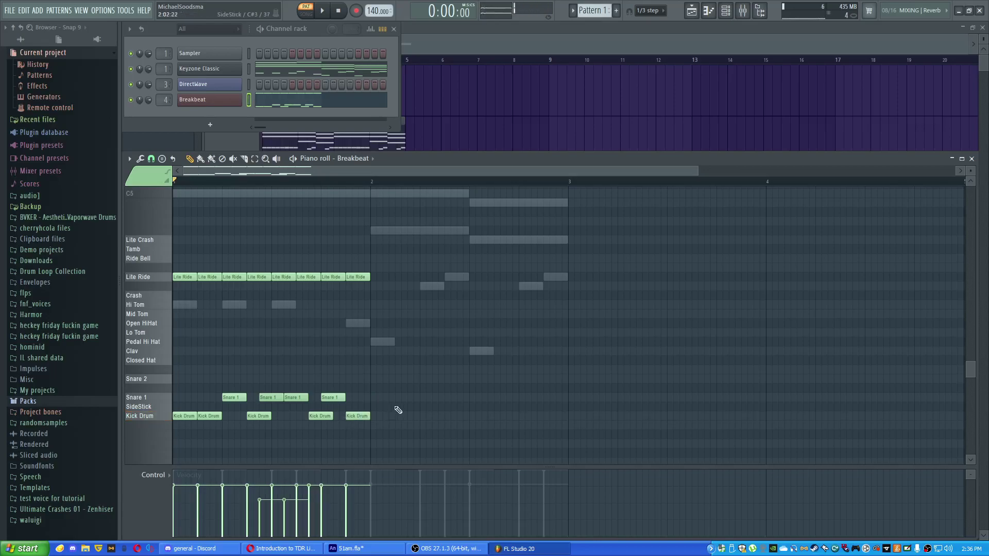
Step: Start bar 2 with simultaneous Kick Drum and Snare 1 notes, followed by two short Lo Tom notes
click(371, 416)
key(space)
click(371, 397)
key(space)
click(410, 351)
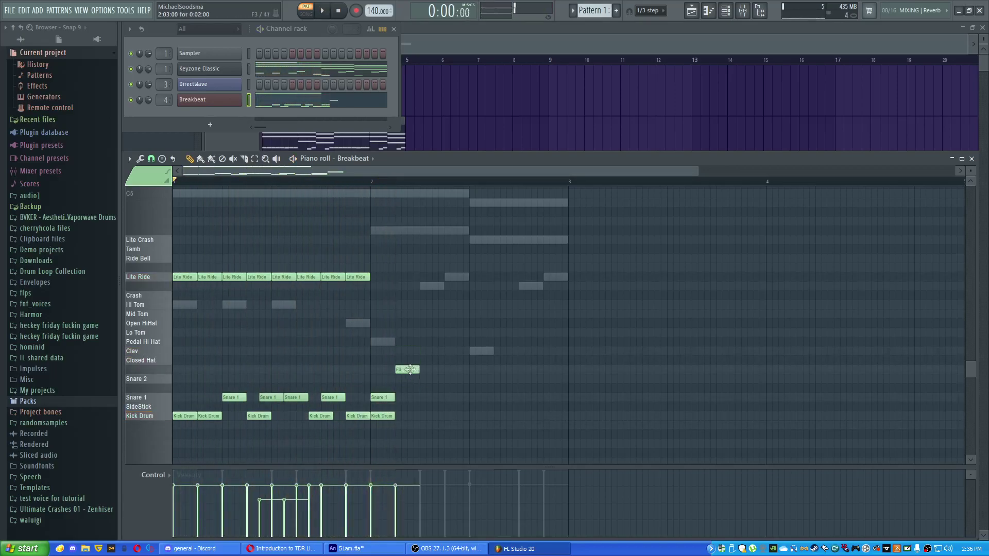
drag(409, 363, 410, 328)
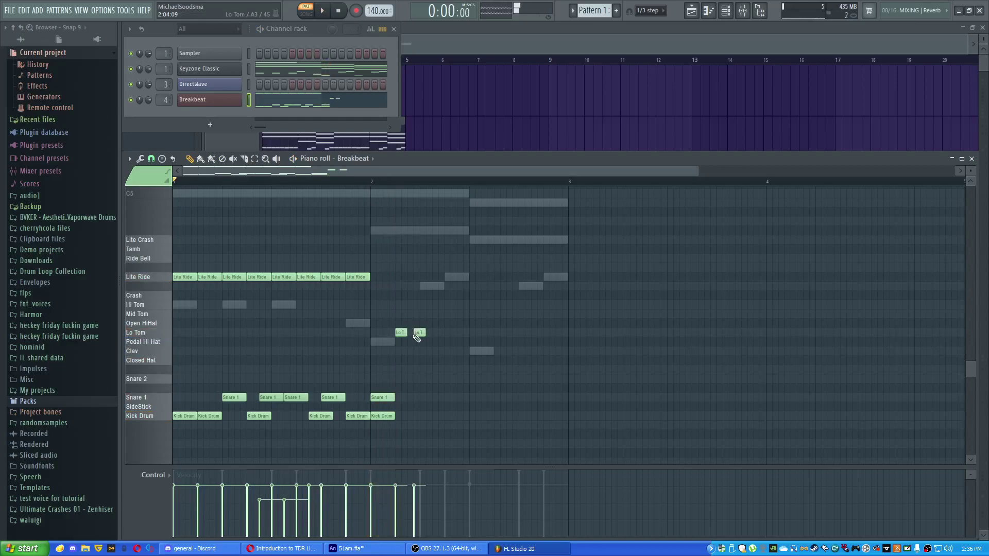
click(412, 332)
Step: Complete the first half of bar 2 with three short Snare 1 notes, another Lo Tom and a Kick Drum note
click(422, 397)
click(435, 397)
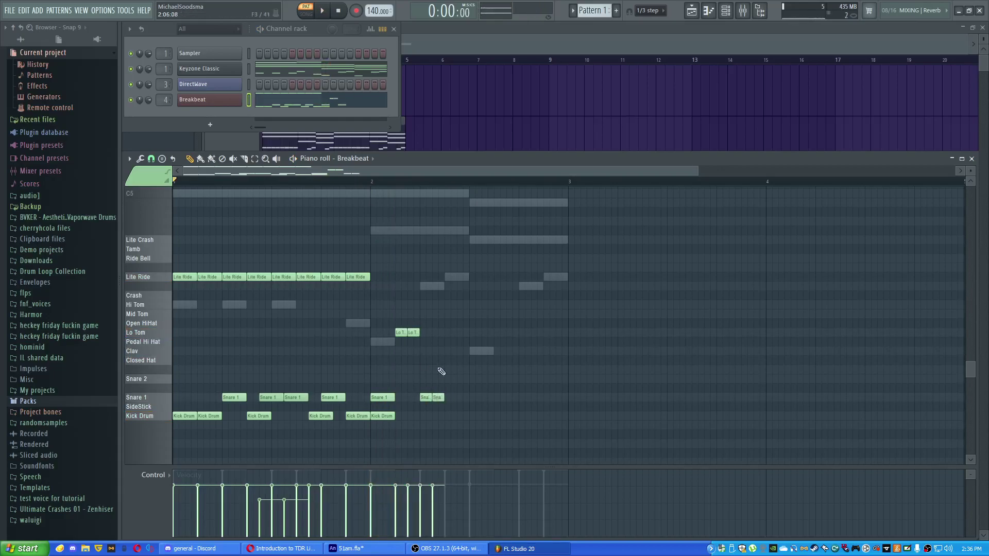
click(460, 397)
click(425, 415)
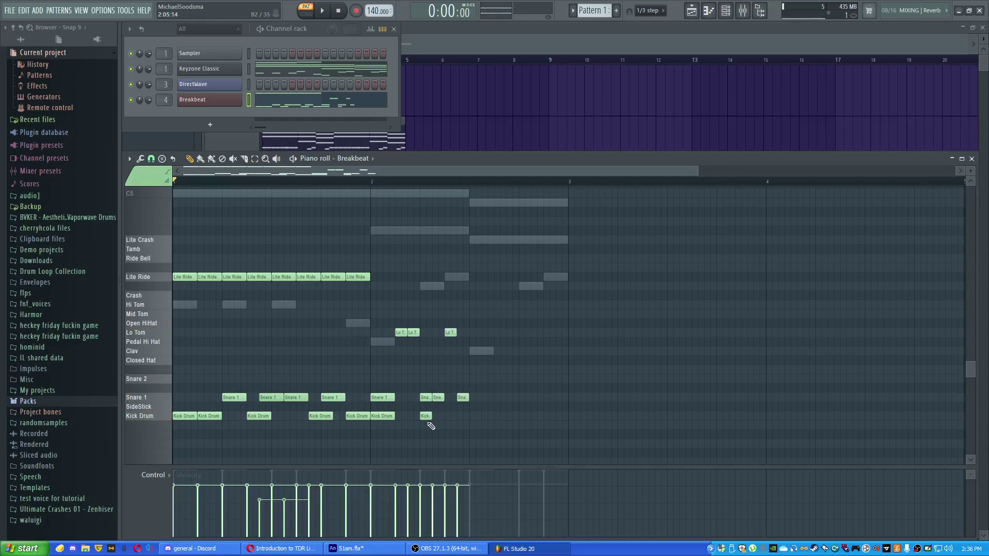
Step: Copy the drum notes from the first half of bar 2 into its second half
ctrl+drag(508, 310, 372, 436)
key(ctrl+c)
key(ctrl+v)
drag(186, 398, 483, 393)
Step: Add a Lite Crash at the start of bar 2 and a Crash at its midpoint, and audition the drums
ctrl+click(394, 282)
drag(379, 239, 369, 240)
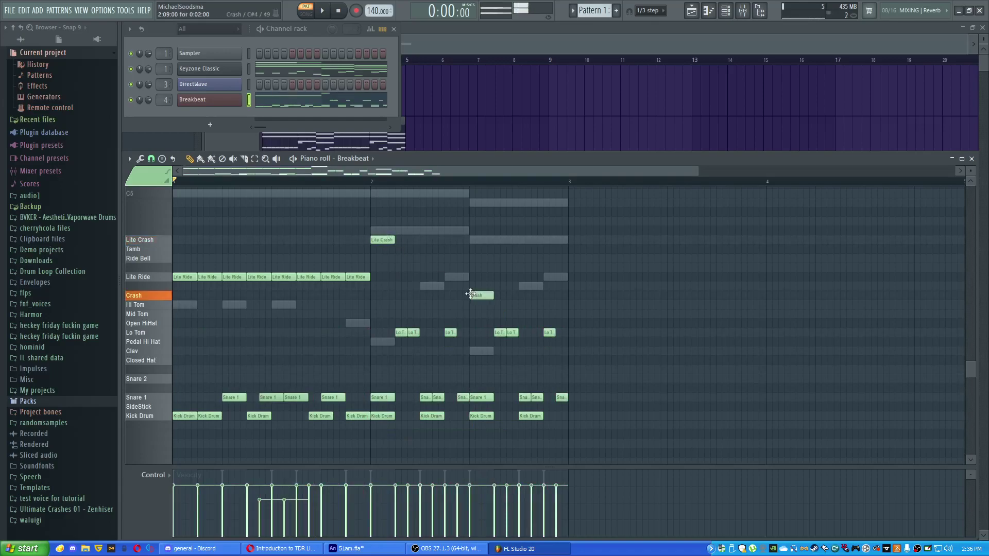
key(space)
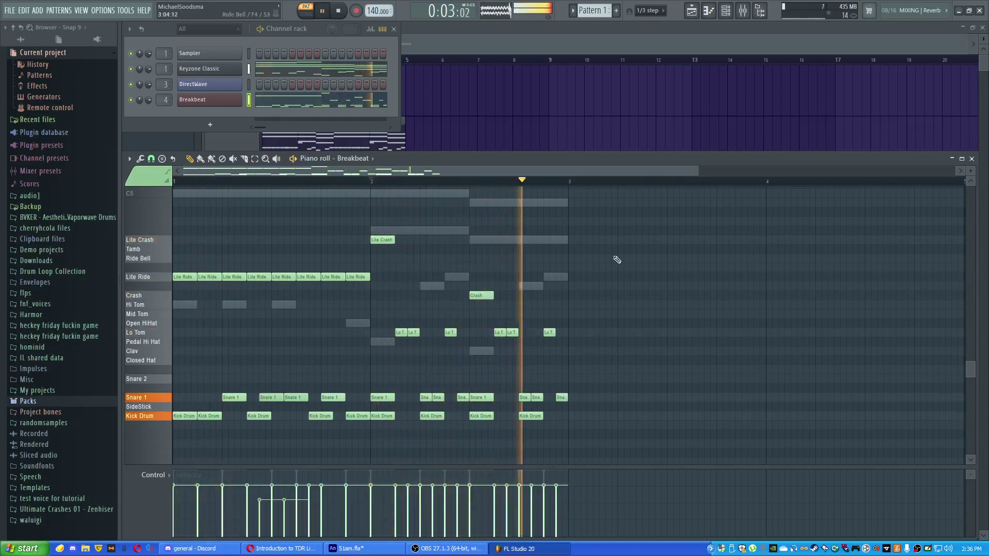
key(space)
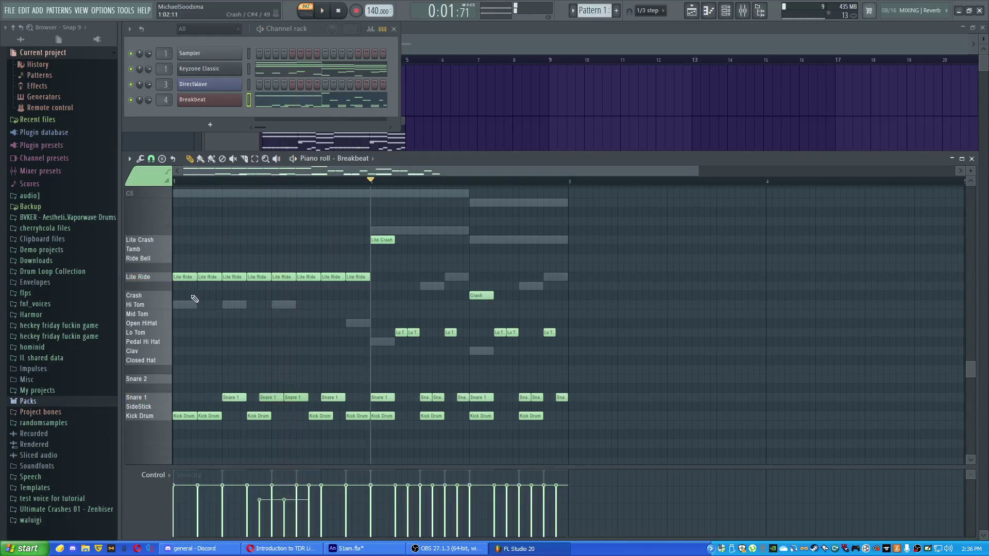
Step: Add a Crash note at the start of bar 1, audition the pattern, and close the piano roll and channel rack
click(193, 298)
key(space)
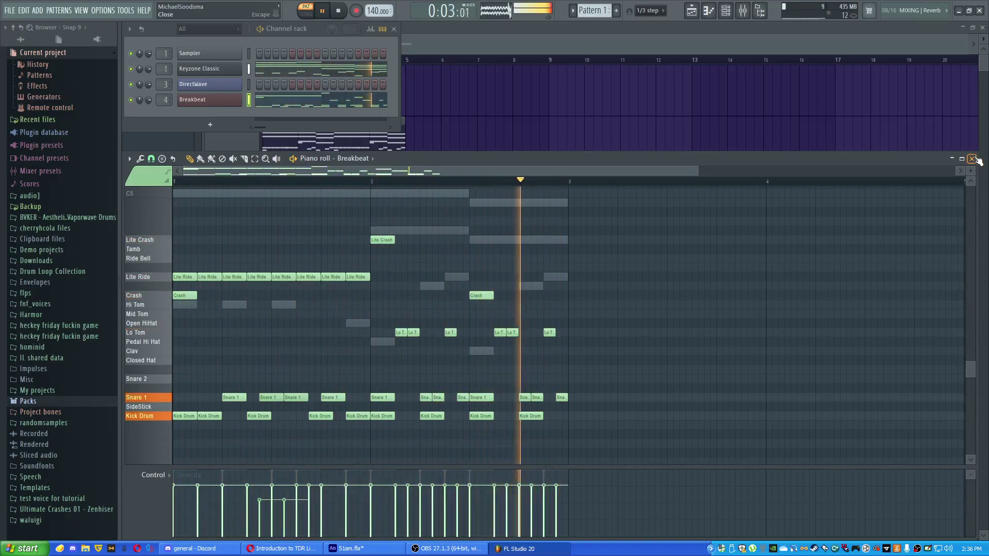
click(971, 158)
key(space)
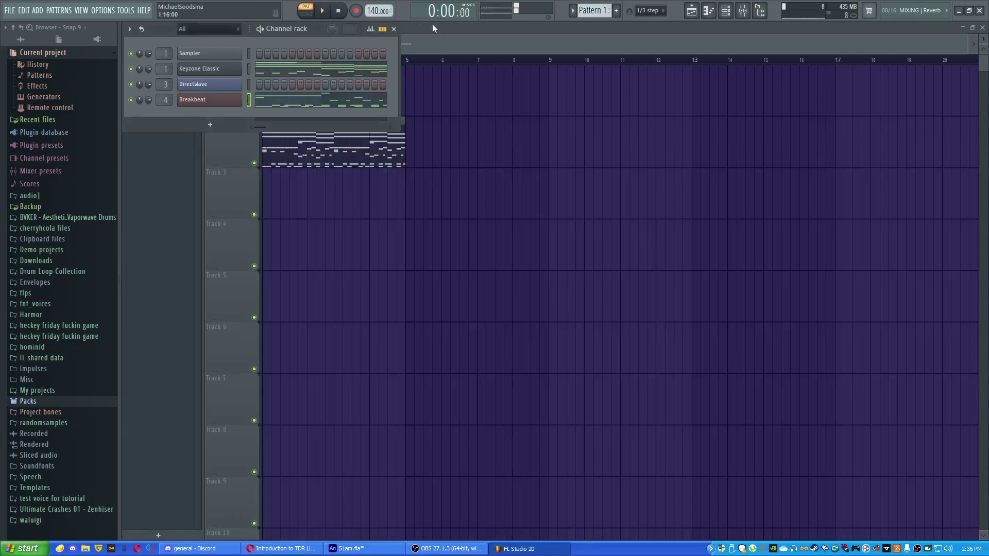
click(394, 30)
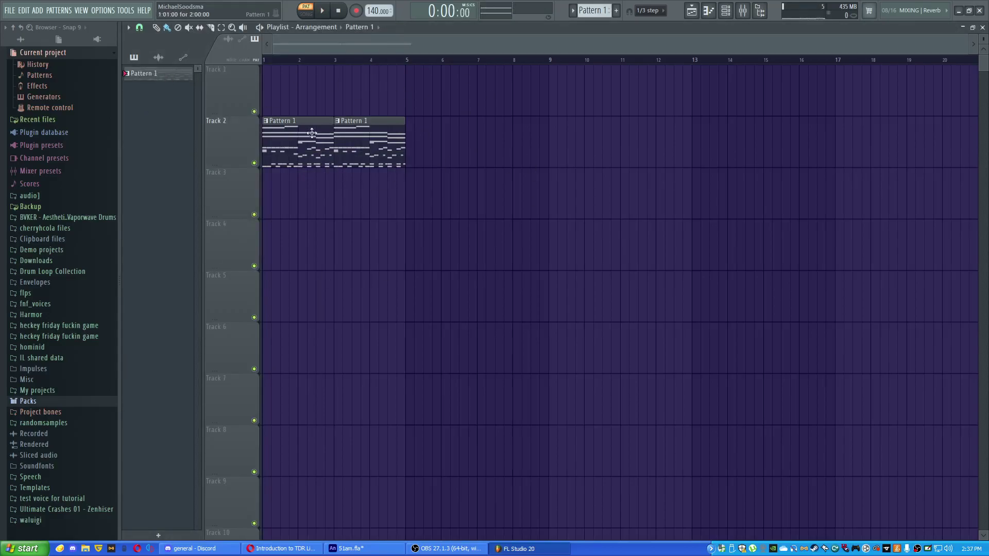
right_click(346, 149)
right_click(308, 151)
key(ctrl+z)
Step: Move both Pattern 1 clips in the playlist from track 2 up to track 1 and clear the selection
drag(294, 100, 387, 152)
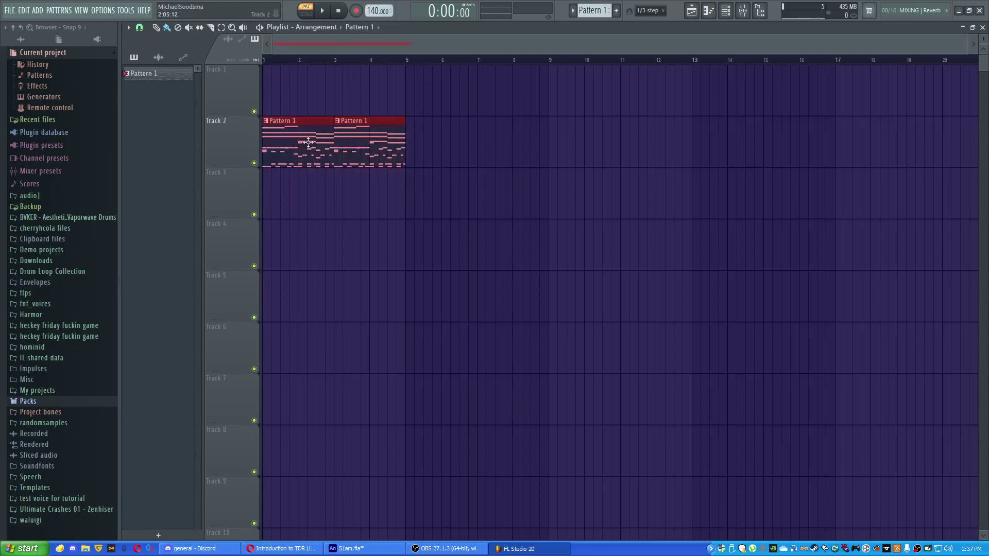
drag(308, 143, 293, 91)
click(363, 188)
right_click(412, 196)
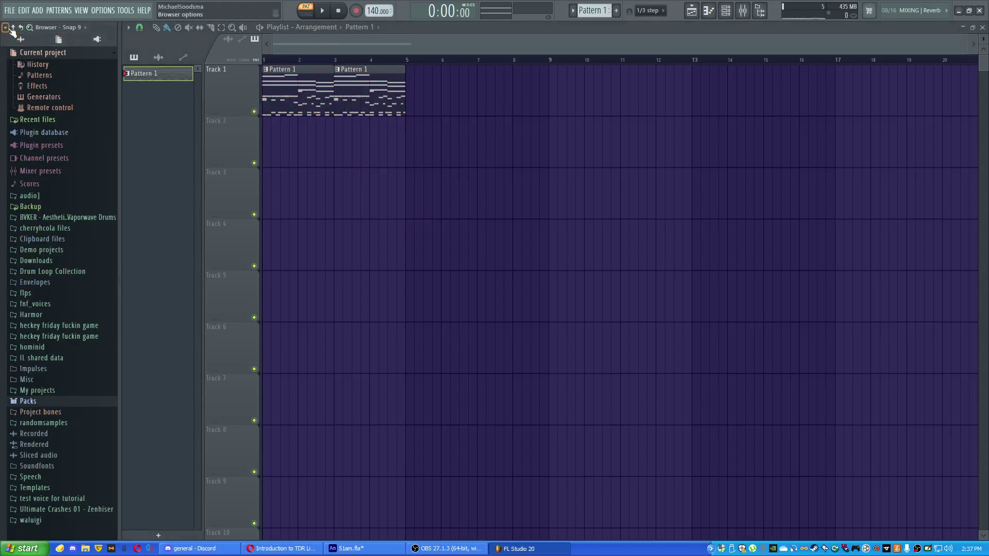
Step: View the browser's extra search folder settings and the directory picker for an empty entry, and leave them without adding a folder
click(5, 27)
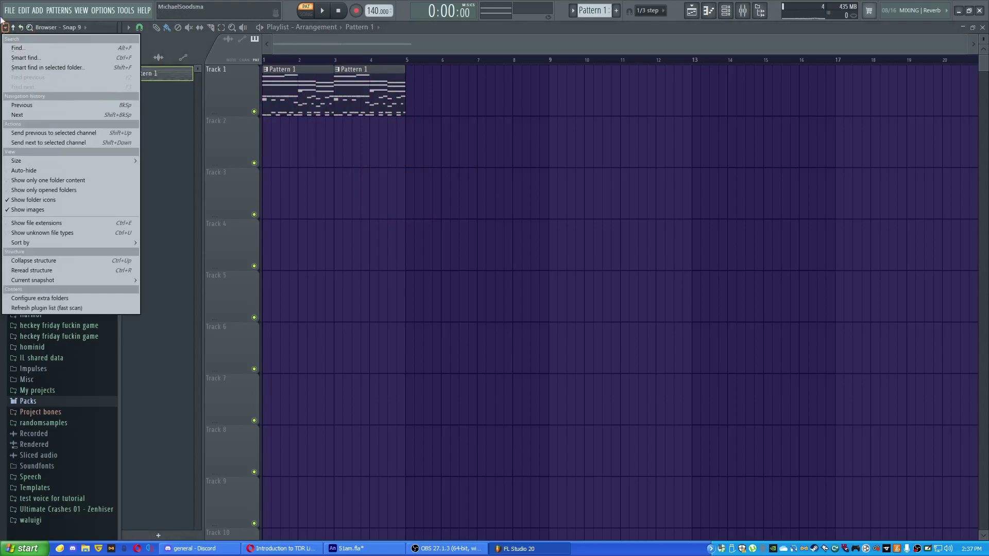
click(82, 297)
scroll(433, 304, down, 17)
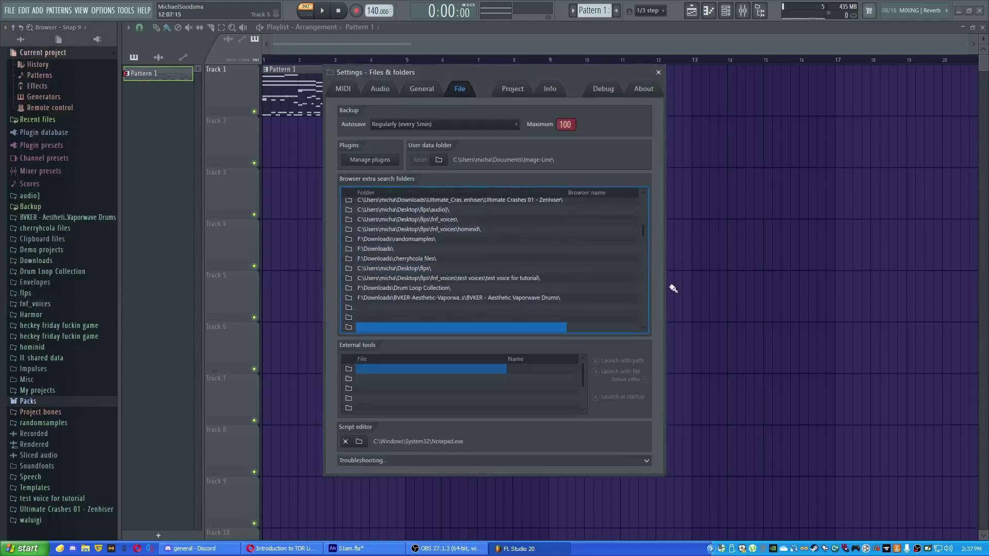
click(349, 307)
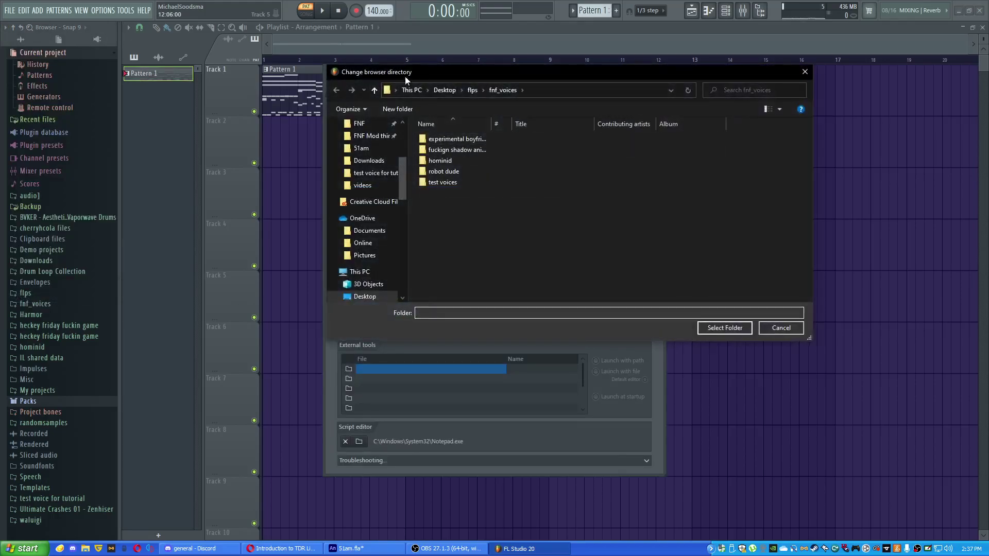
click(780, 328)
click(658, 72)
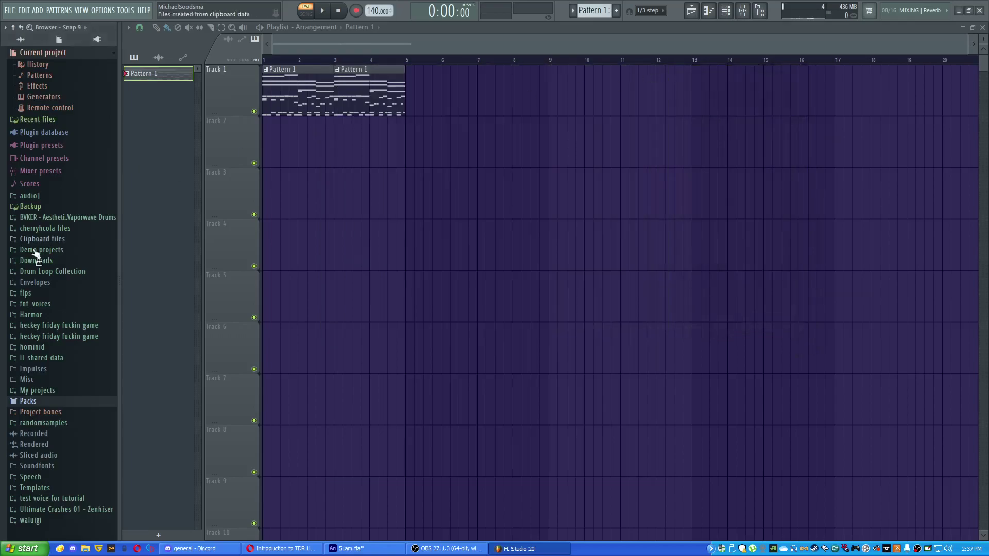
Step: Browse to fnf_voices, test voices, test voice for tutorial in the browser and preview the screaming vocal samples, including OO SCREAMING
click(32, 303)
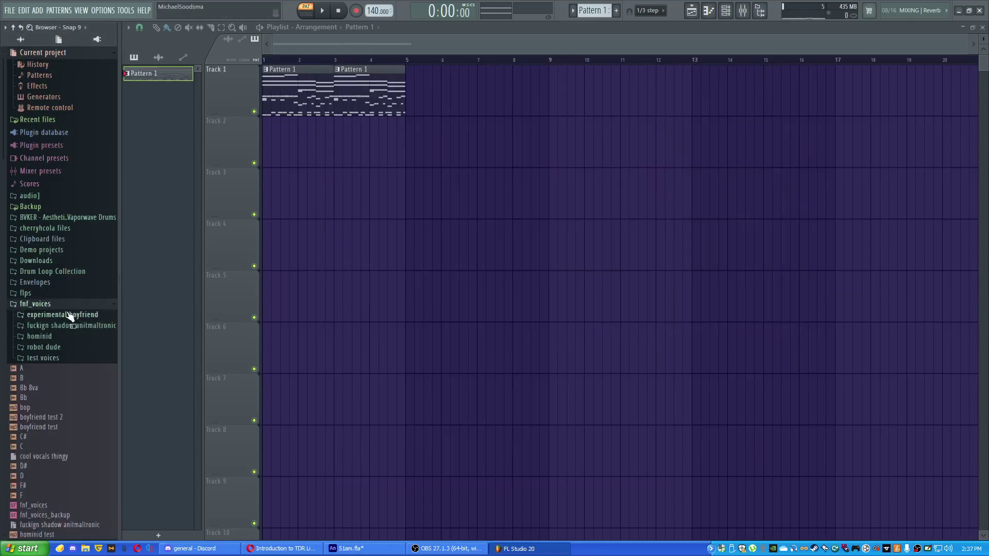
click(32, 241)
click(65, 249)
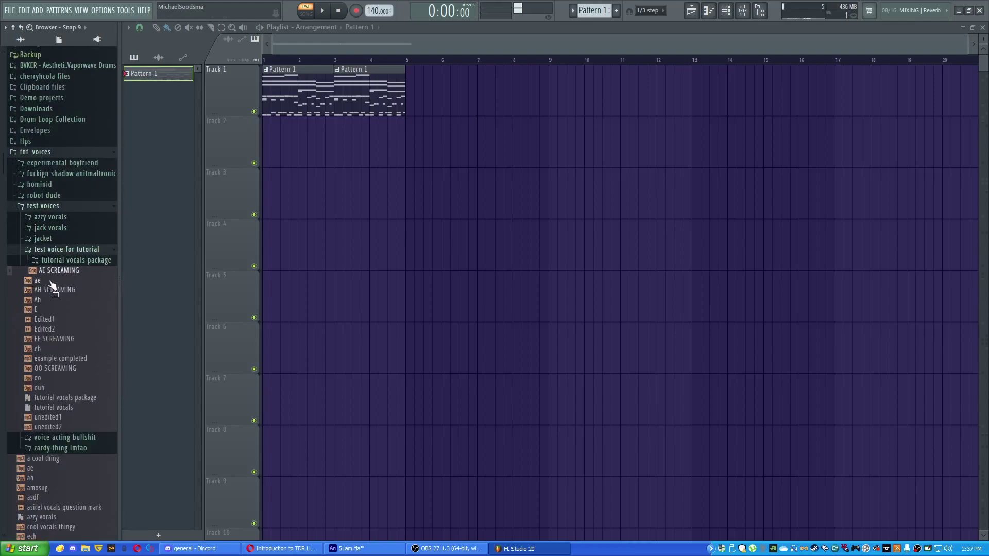
click(67, 367)
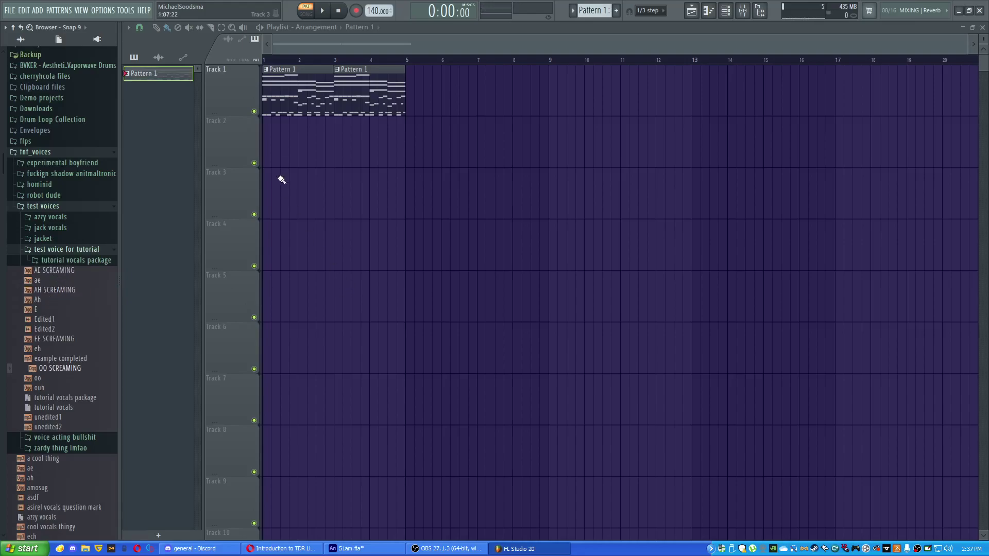
Step: Create a new pattern named melody and place it on playlist track 2 at the start of bar 1
scroll(282, 180, up, 3)
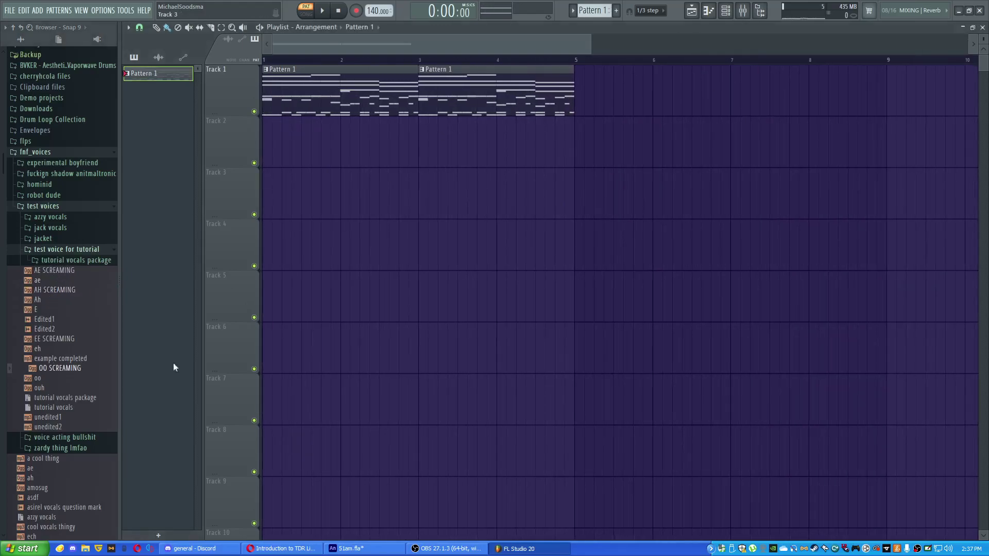
click(158, 535)
text(melody)
key(Return)
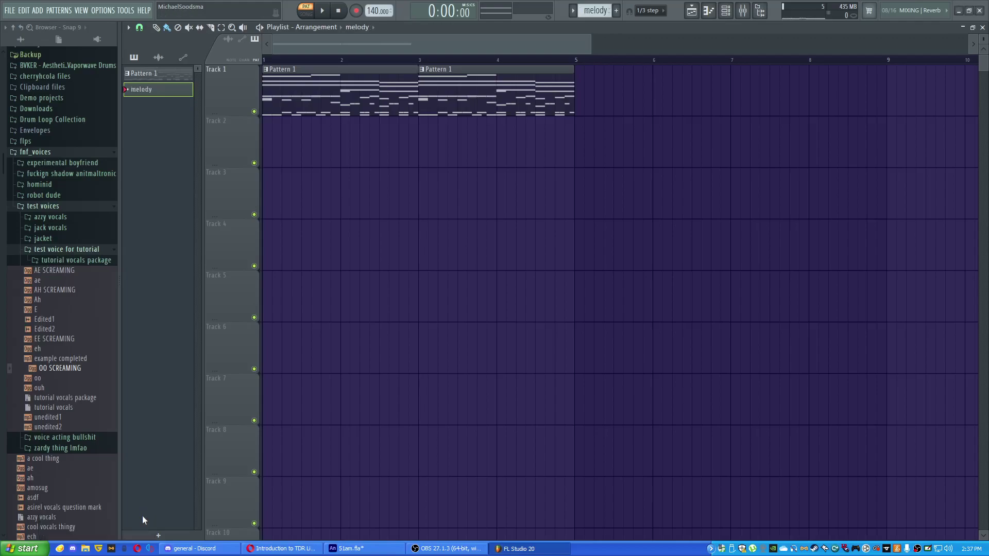
drag(148, 92, 357, 146)
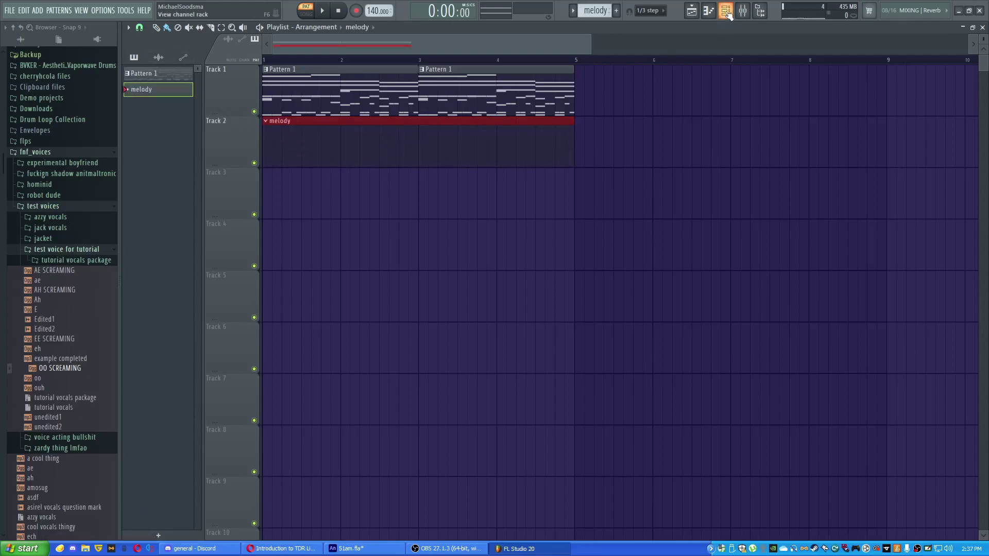
Step: Show the piano roll and channel rack, add a 3x Osc channel and adjust its oscillator settings
click(708, 11)
click(726, 10)
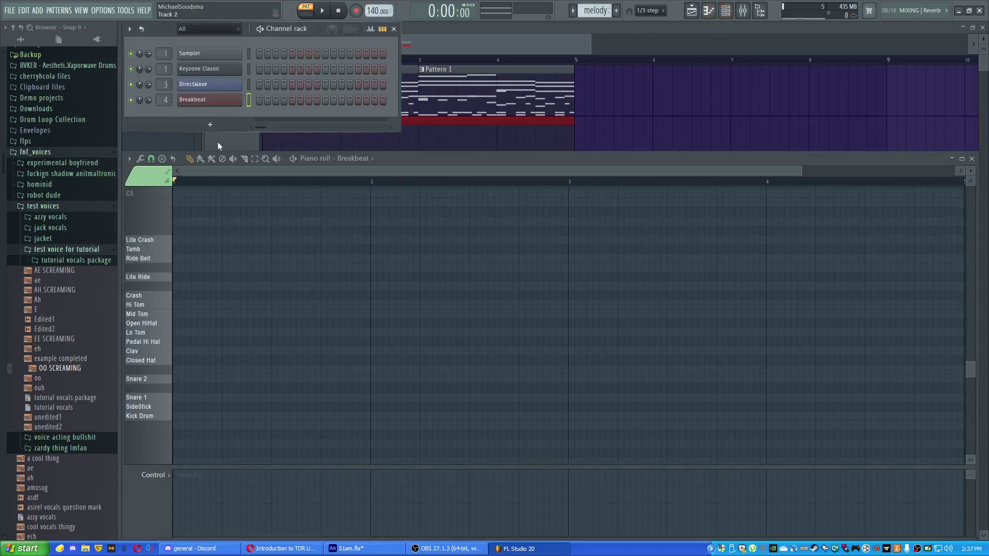
click(210, 124)
click(222, 496)
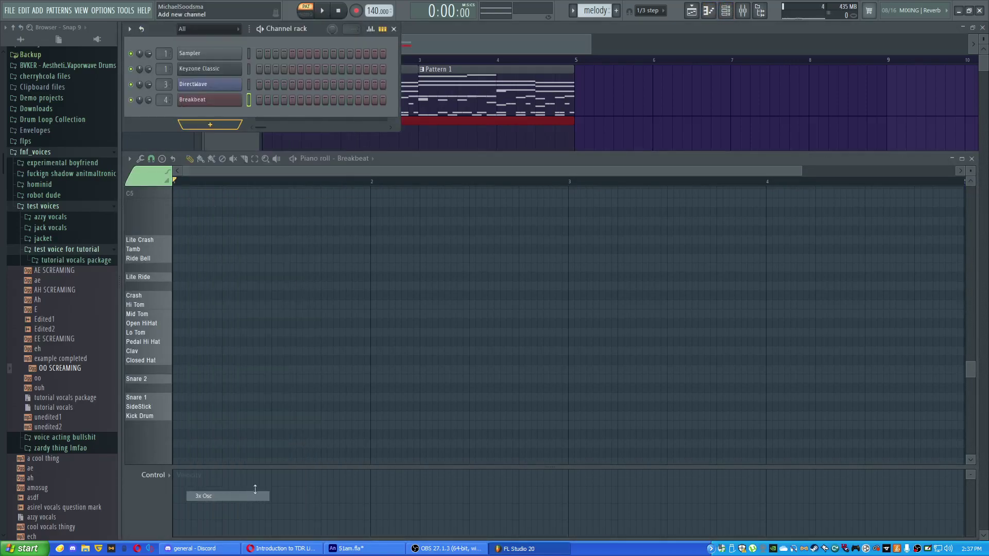
click(242, 275)
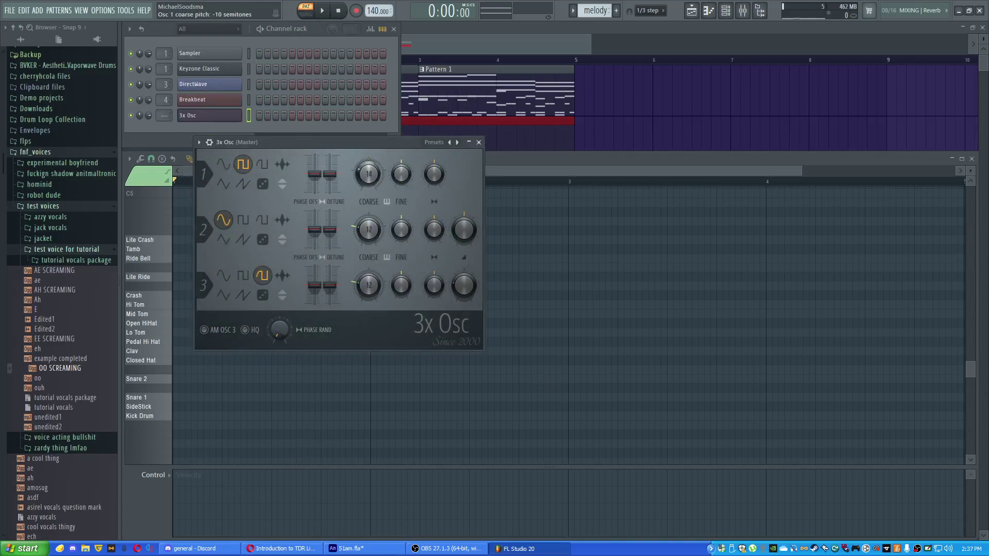
Step: Shape the 3x Osc volume envelope into a short pluck with no hold or sustain, testing it with notes
click(209, 142)
click(252, 160)
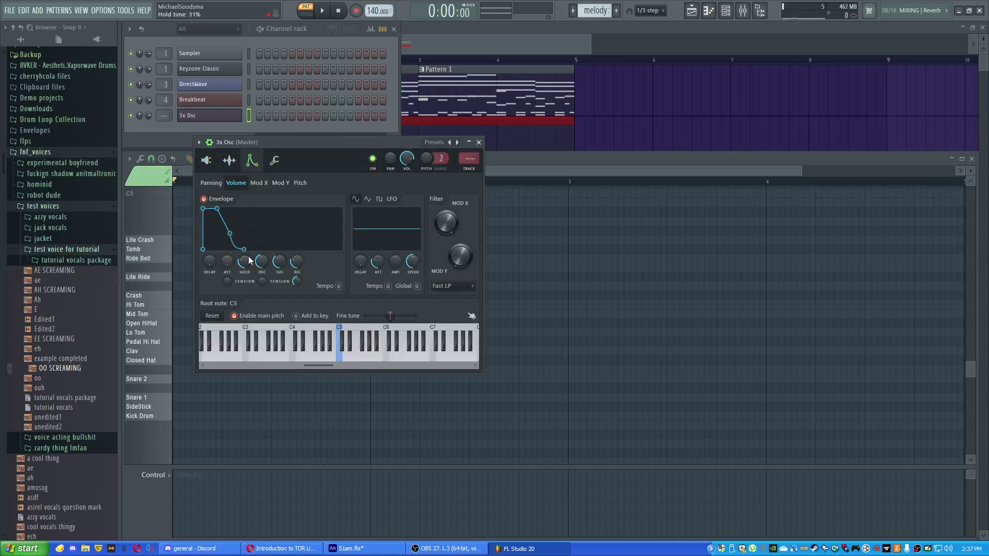
key(z)
drag(294, 263, 295, 283)
key(b)
key(b)
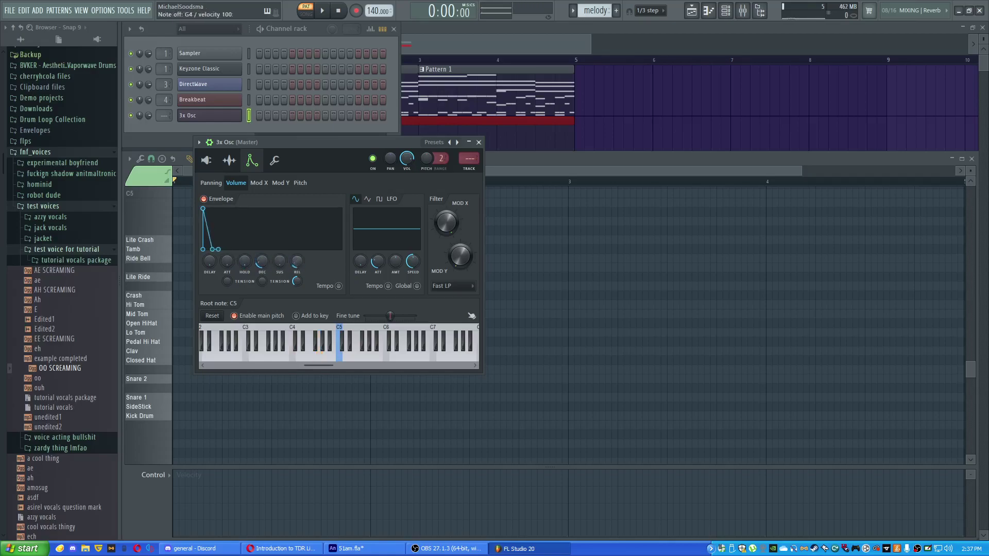
Step: Adjust the Mod X and Mod Y filter settings of the 3x Osc and audition the sound
drag(455, 227, 456, 222)
drag(460, 256, 460, 241)
key(b)
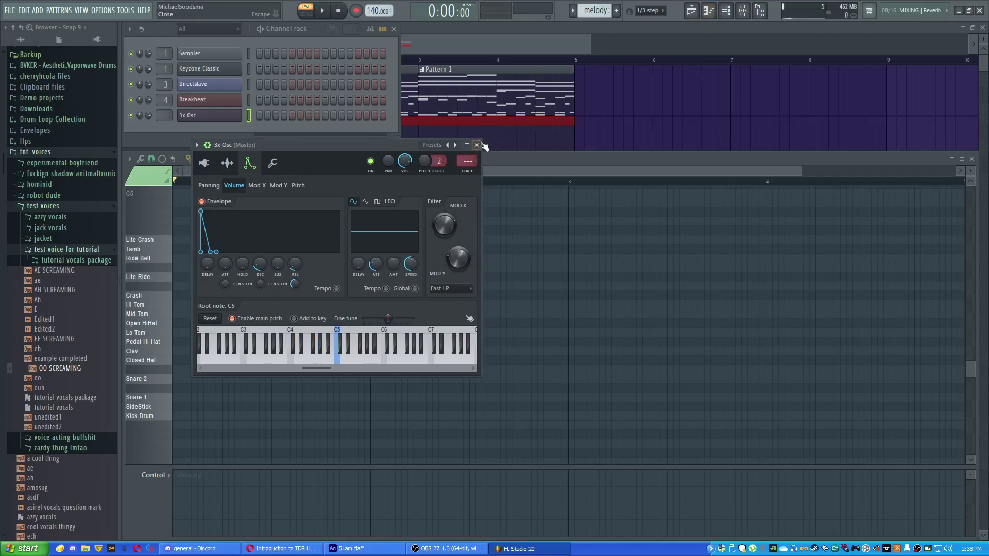
Step: Route the 3x Osc to mixer track 2, load Fruity Reeverb 2 in its first effect slot, and close the mixer
click(195, 120)
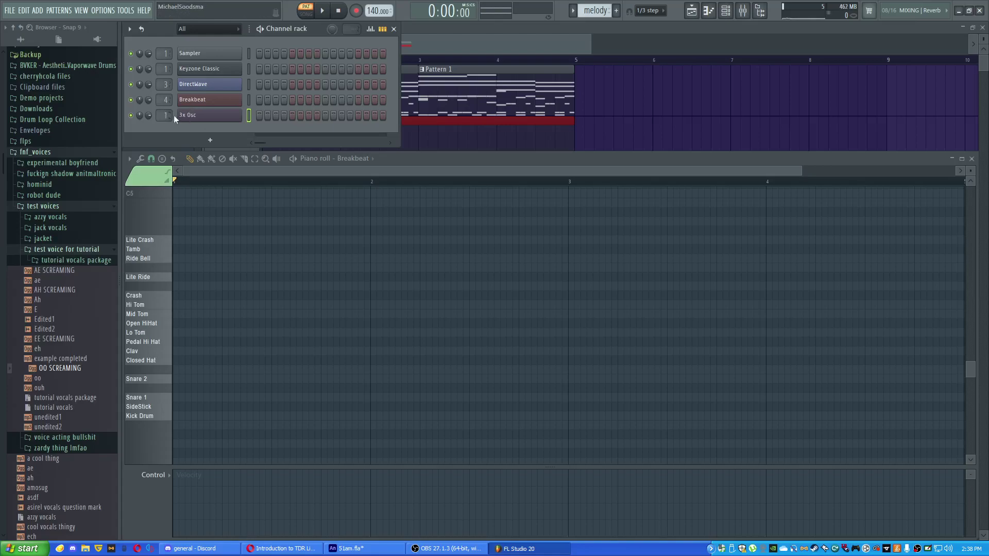
click(739, 6)
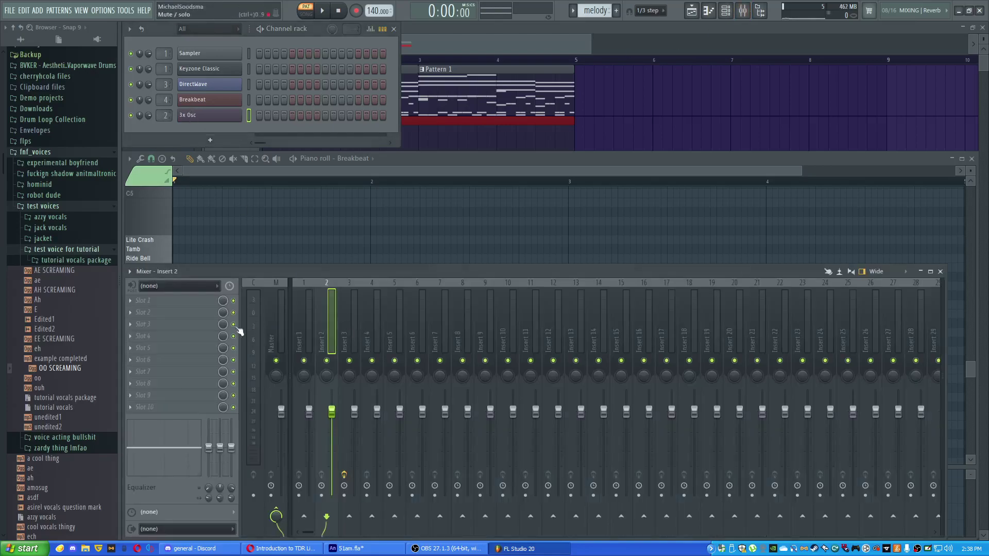
click(153, 297)
click(369, 94)
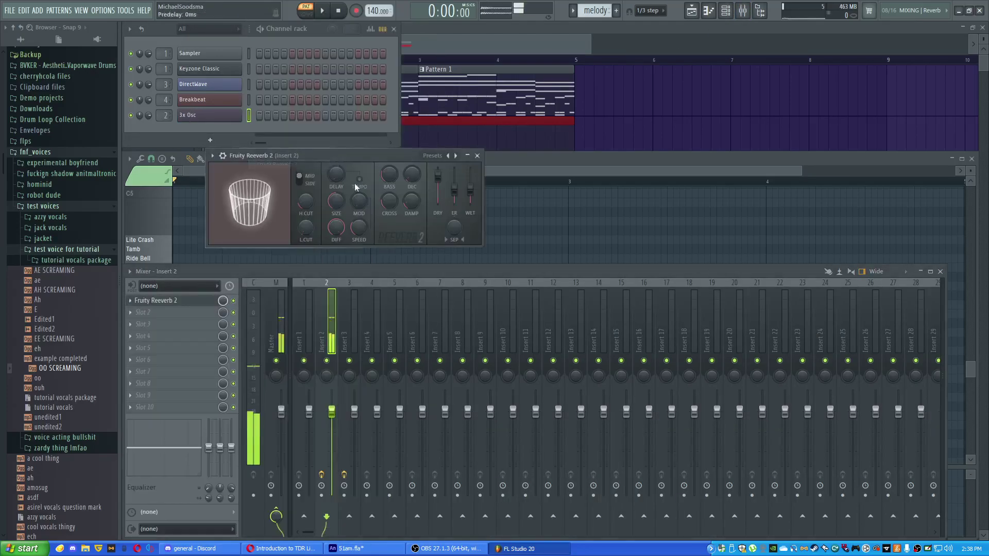
click(477, 156)
key(F9)
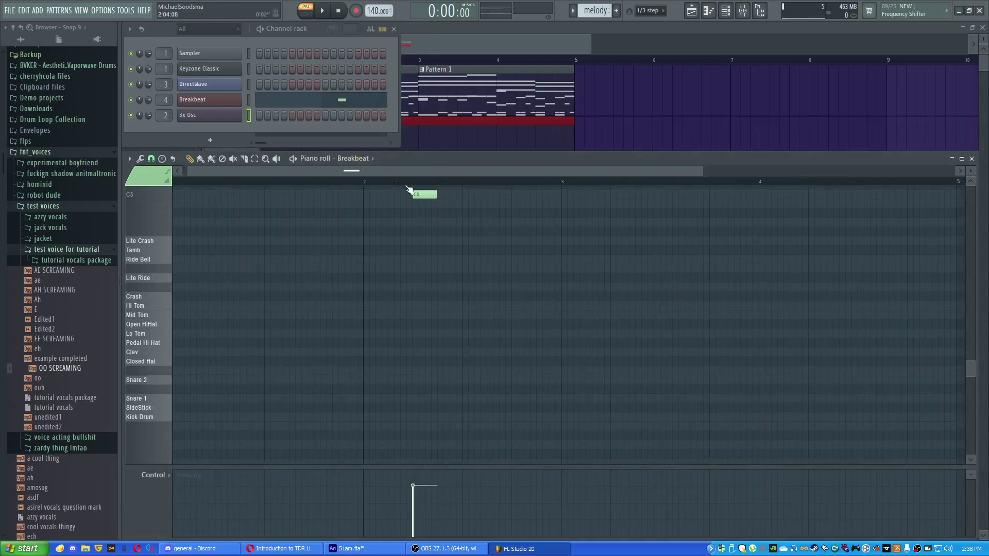
Step: Show the 3x Osc channel in the piano roll, switch playback to song mode and listen to the backing
click(356, 158)
click(360, 218)
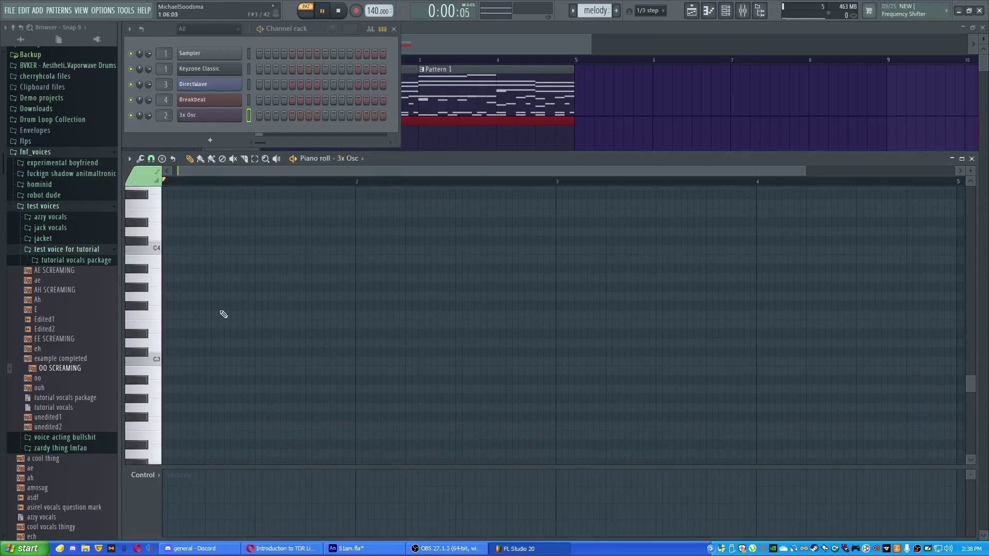
click(294, 13)
key(space)
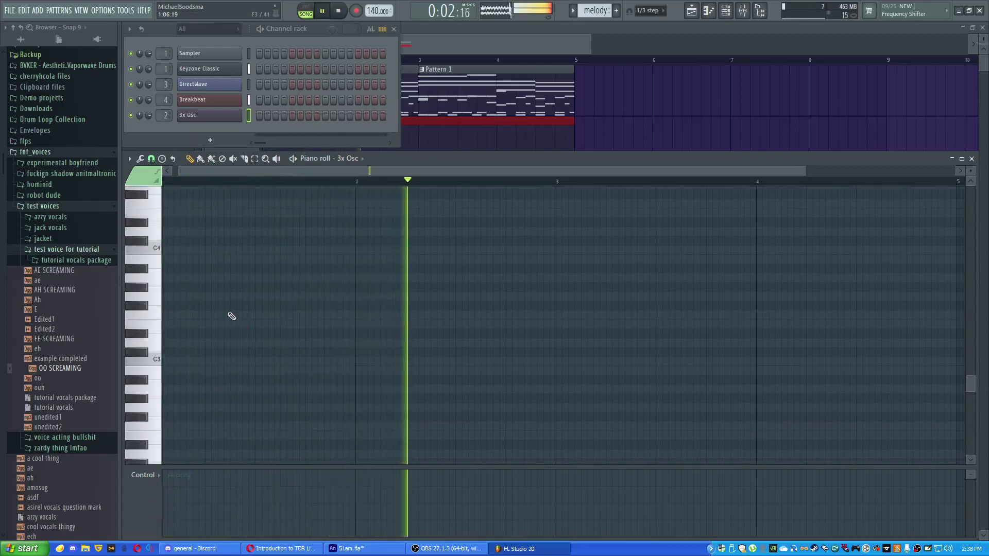
key(space)
Step: Draw the melody's opening notes D#4, C4, G4 and C4 from the start of bar 1, ending the G4 where the second C4 starts
click(175, 297)
drag(174, 297, 165, 220)
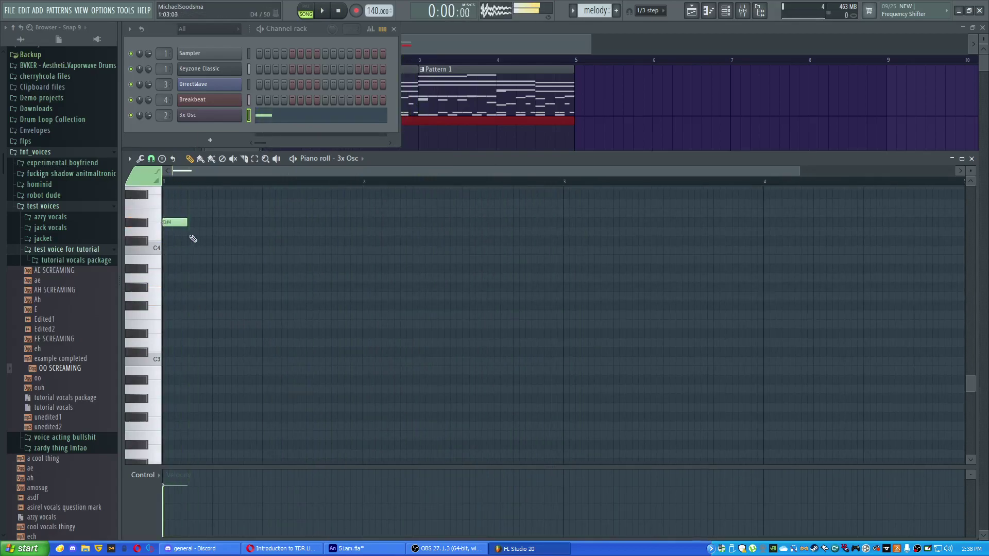
click(193, 250)
scroll(209, 256, up, 4)
scroll(209, 256, up, 1)
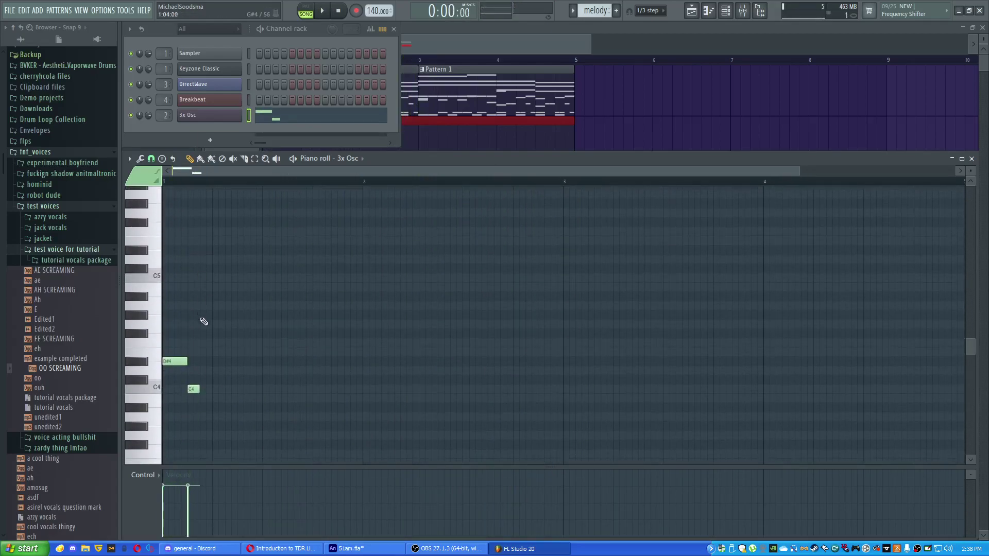
click(203, 325)
drag(212, 325, 238, 326)
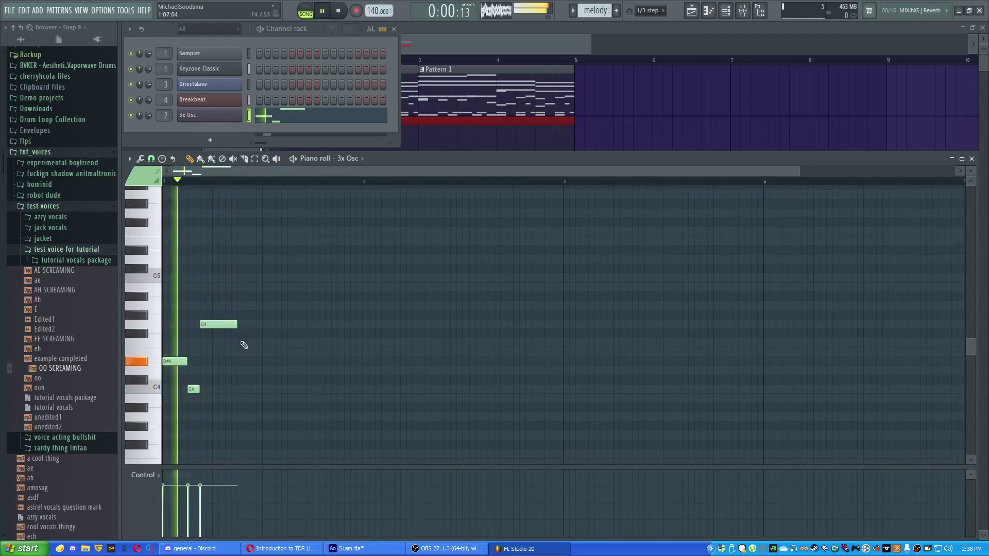
click(227, 389)
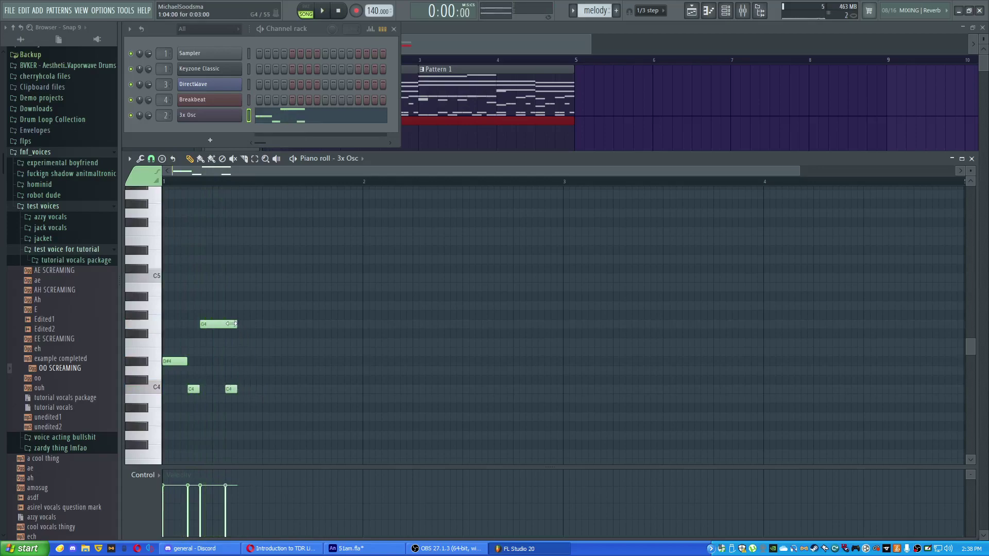
drag(229, 323, 224, 324)
Step: Continue bar 1 with F4, D#4, C4 and G4, extend the last G4 to the bar's end, and audition the melody
drag(243, 342, 267, 369)
key(space)
key(space)
click(289, 389)
click(313, 324)
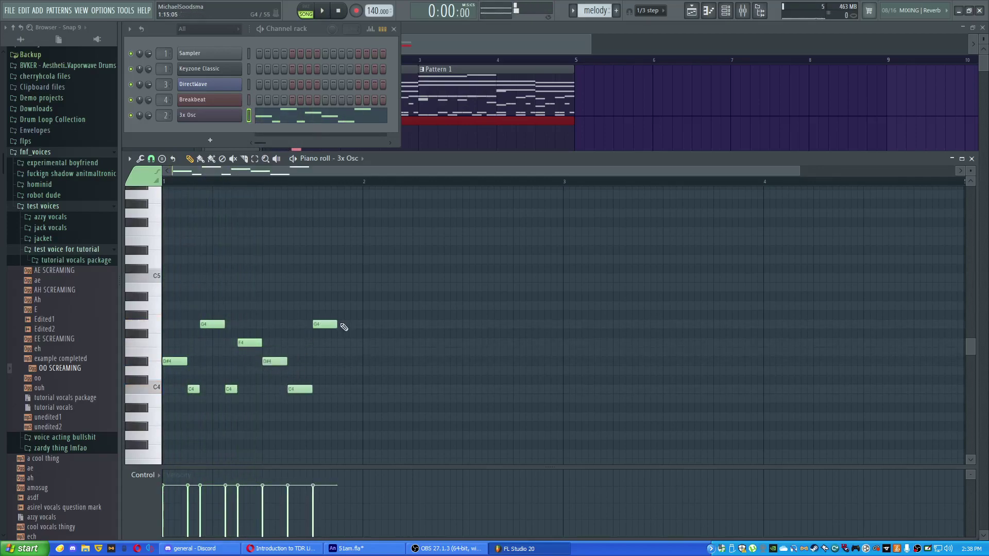
key(space)
drag(337, 324, 363, 325)
key(space)
Step: Start bar 2 with a descending F4, D#4 and D4, doubling the D4's length, and audition it
click(370, 342)
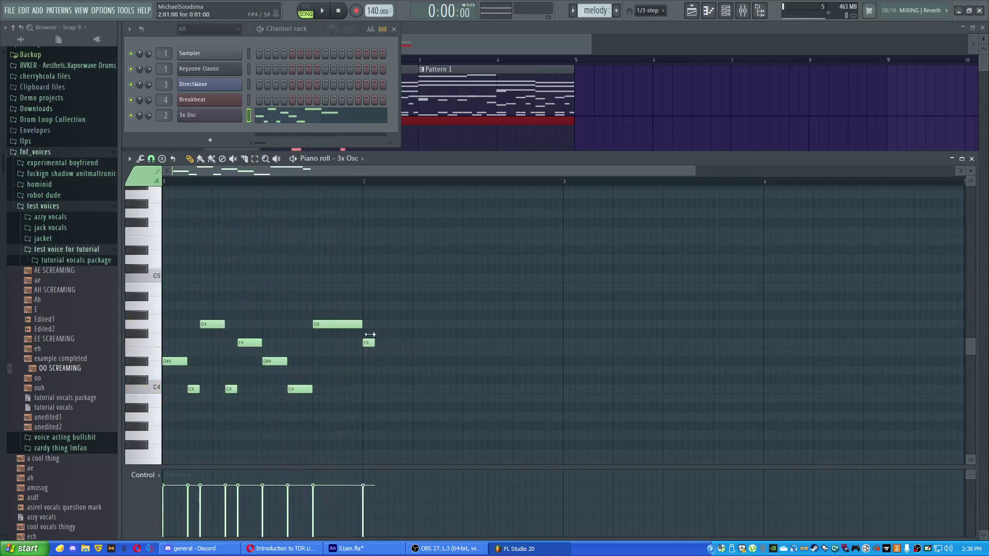
key(space)
click(378, 361)
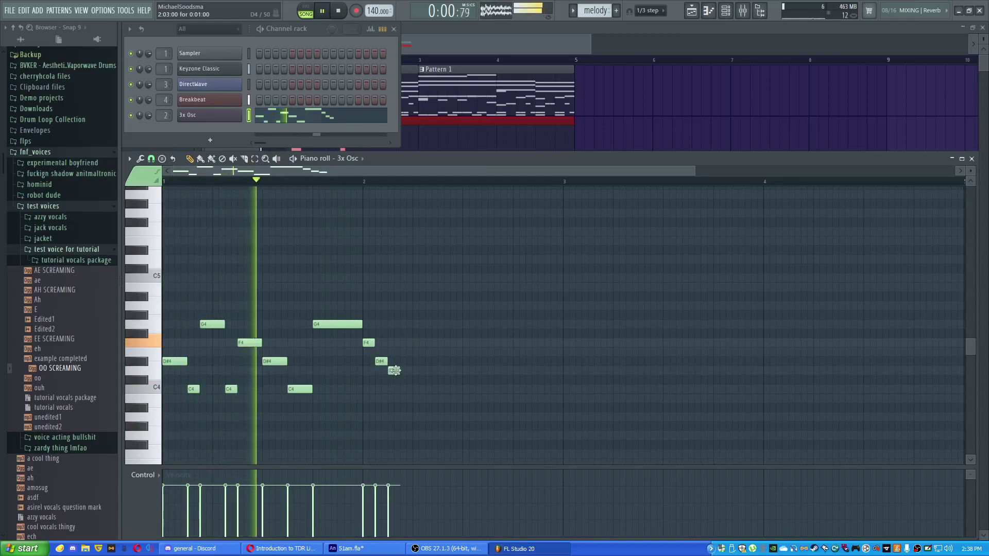
click(390, 370)
drag(400, 370, 412, 371)
key(space)
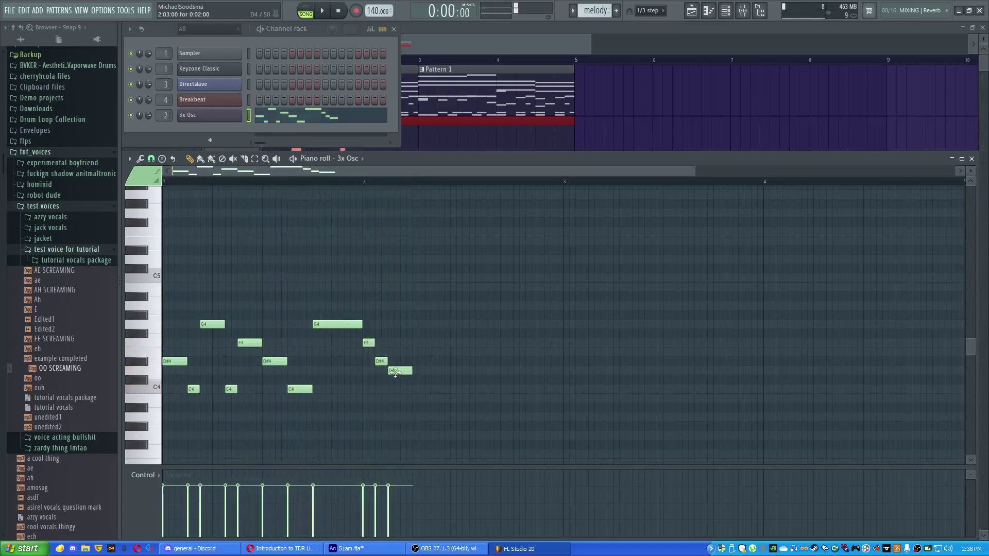
Step: Rework the opening of bar 2 into a rising D#4, F4 and G4 followed by a short D#4, and audition it
click(371, 370)
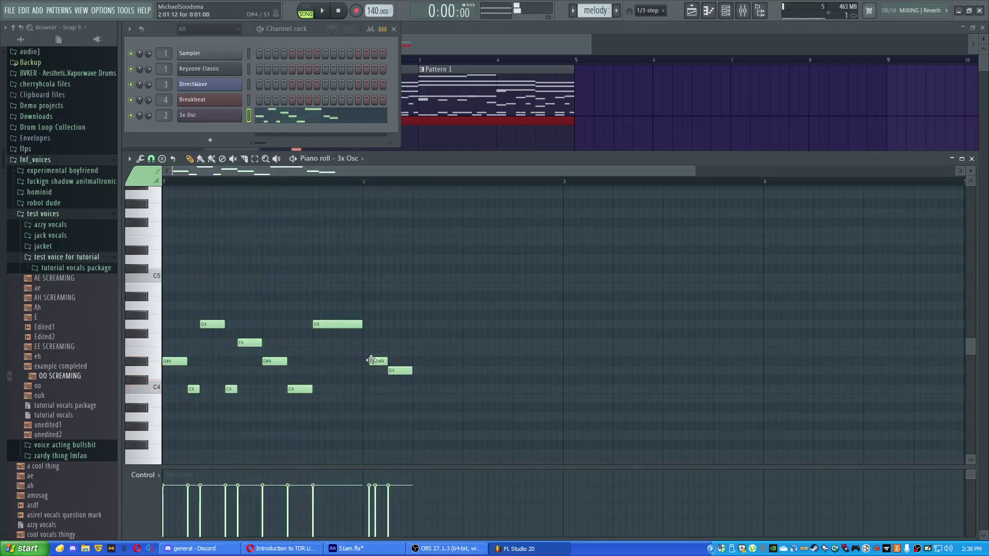
drag(390, 370, 390, 323)
key(space)
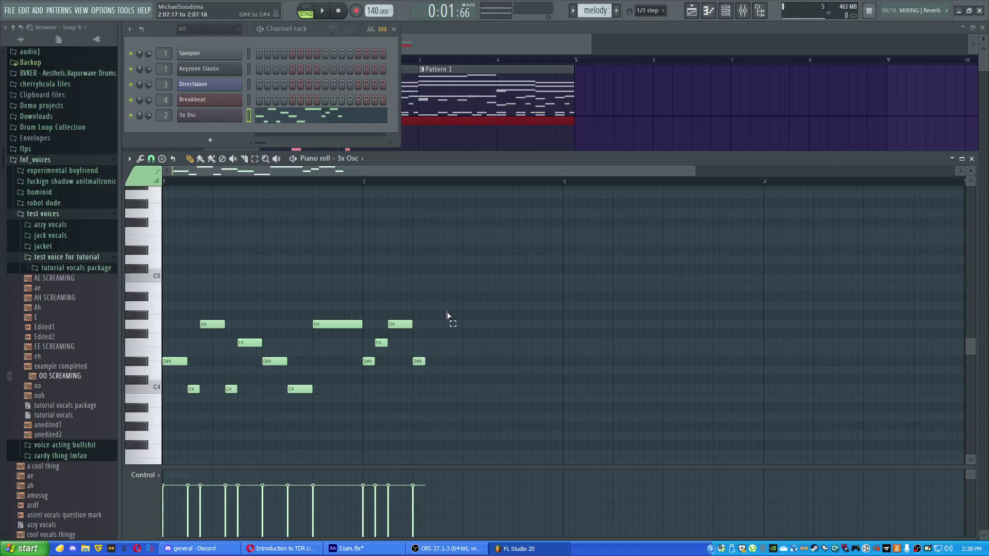
Step: Copy the four bar 2 notes directly after themselves, set the copy's first note to D4, and audition the melody
ctrl+drag(446, 319, 373, 375)
key(ctrl+c)
key(ctrl+v)
drag(163, 366, 430, 353)
key(space)
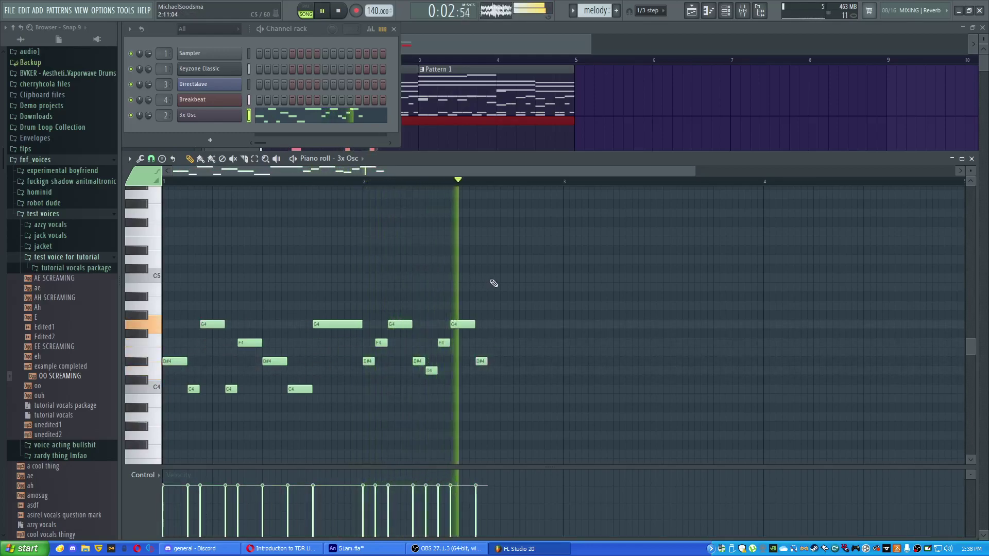
key(space)
Step: Move the copied G4 and D#4 one step later, fill the gap before them with a longer D4, C4 and B3, and audition the run
ctrl+drag(424, 312, 514, 398)
ctrl+click(439, 359)
ctrl+drag(431, 314, 494, 386)
mouse_move(433, 366)
mouse_down()
mouse_move(455, 370)
mouse_move(444, 368)
mouse_up()
key(space)
ctrl+click(441, 357)
key(space)
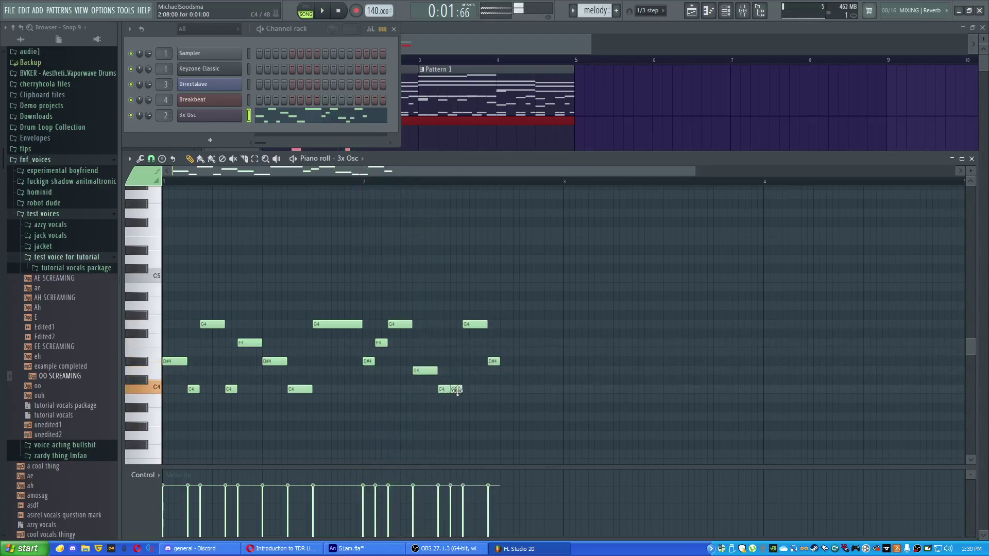
drag(457, 390, 456, 399)
key(space)
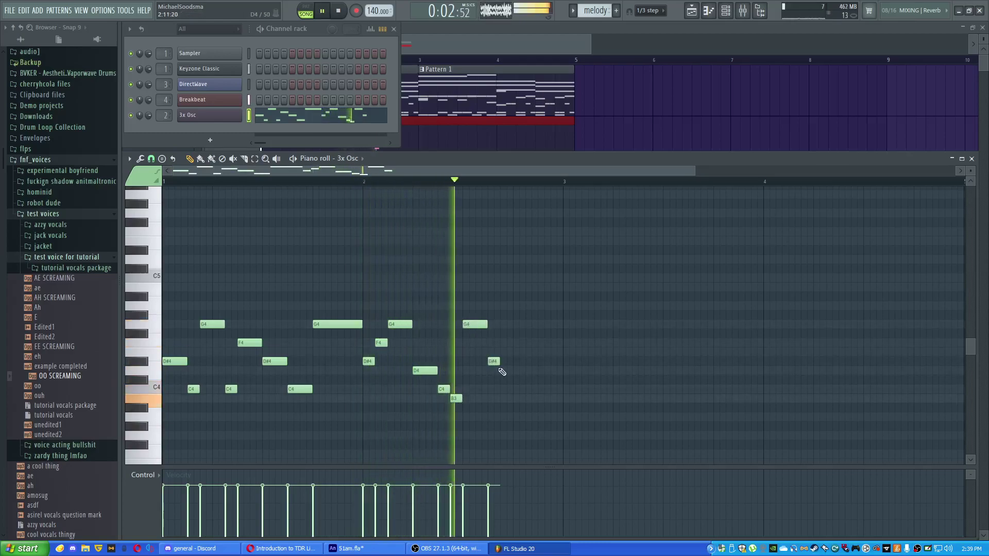
Step: Double the length of the last D#4, complete bar 2 with a D4 and a B3, and audition the melody
key(space)
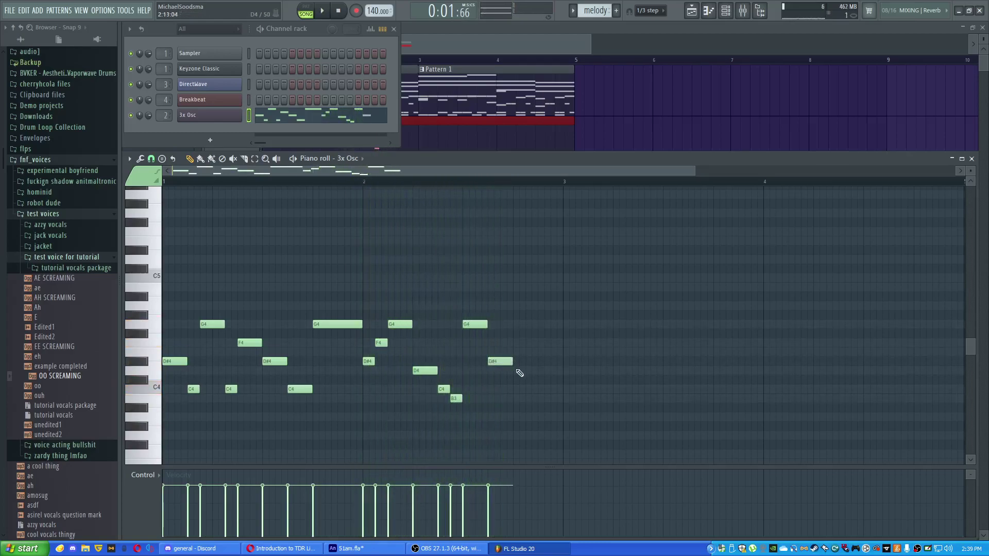
drag(538, 388, 538, 398)
key(space)
key(space)
scroll(522, 304, down, 2)
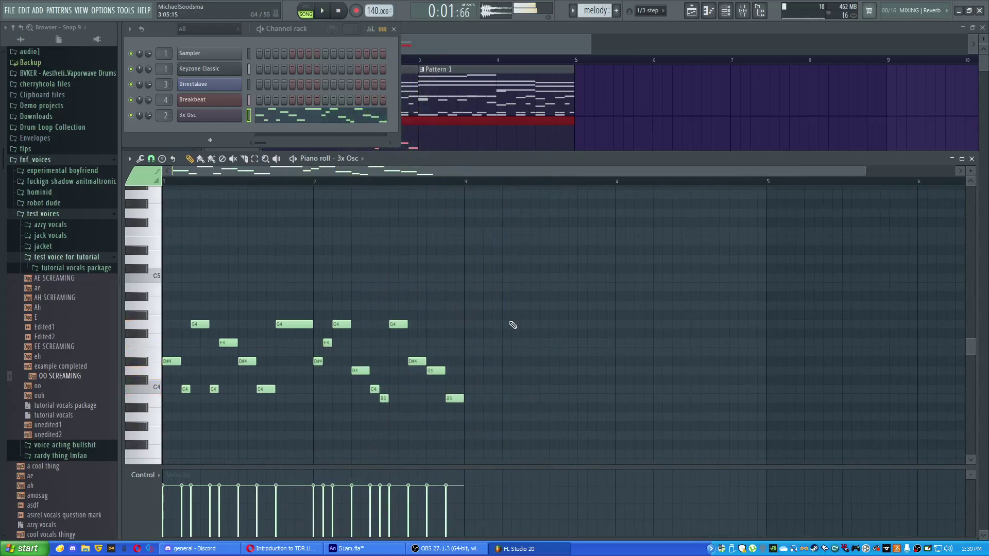
Step: Slightly lower the Insert 4 mixer level and slightly raise Insert 1 while the song plays
click(741, 10)
key(space)
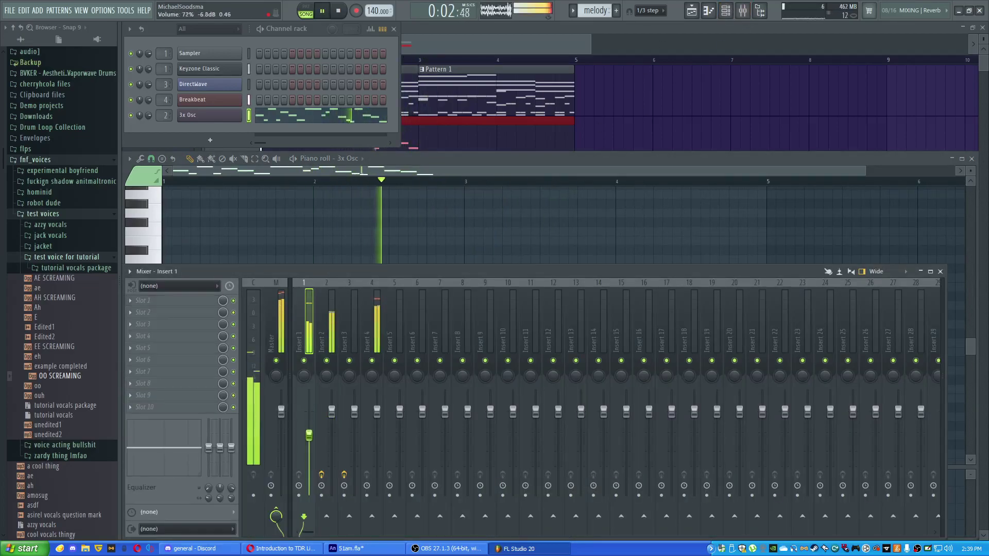
drag(377, 413, 376, 421)
drag(309, 433, 309, 429)
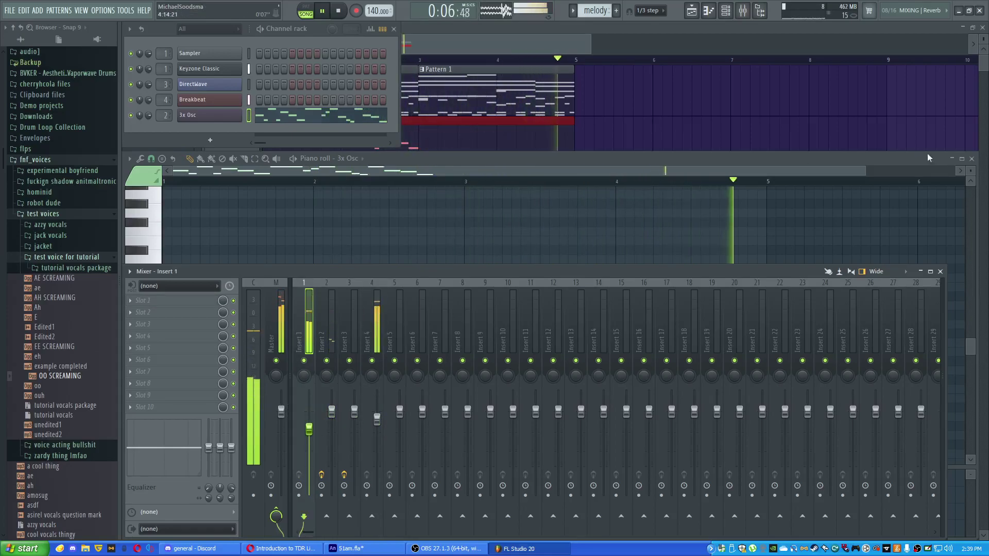
Step: Add a BooBass channel and open its piano roll in Pattern 1
click(210, 140)
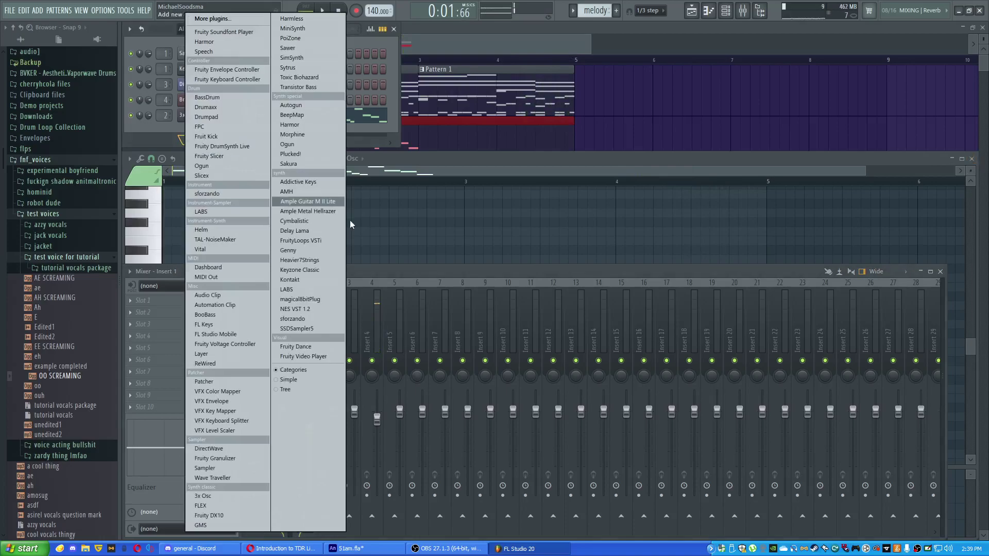
click(229, 315)
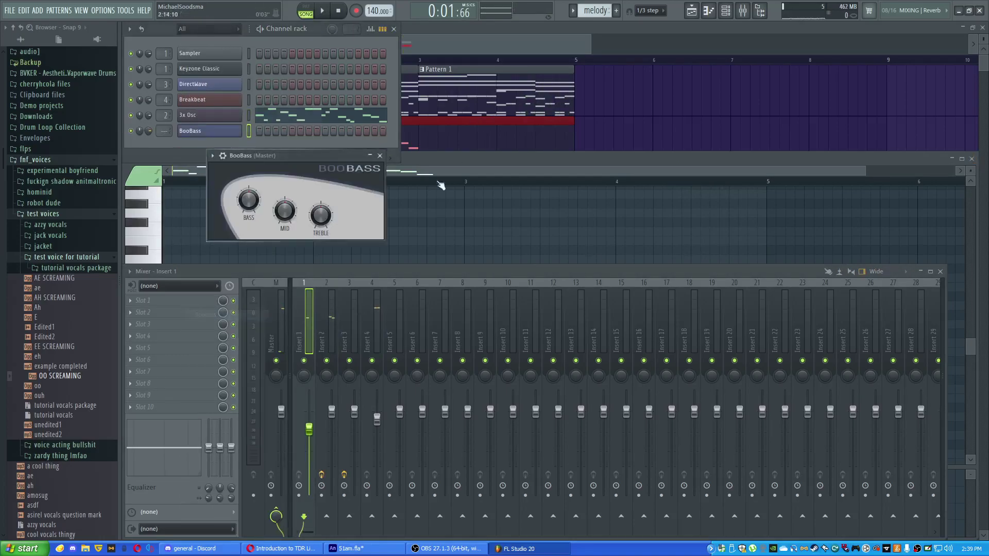
double_click(477, 92)
click(357, 160)
click(375, 220)
Step: Place a C5 at the start of bar 1 for the bass line and route BooBass to mixer track 6
click(147, 337)
drag(154, 250, 154, 277)
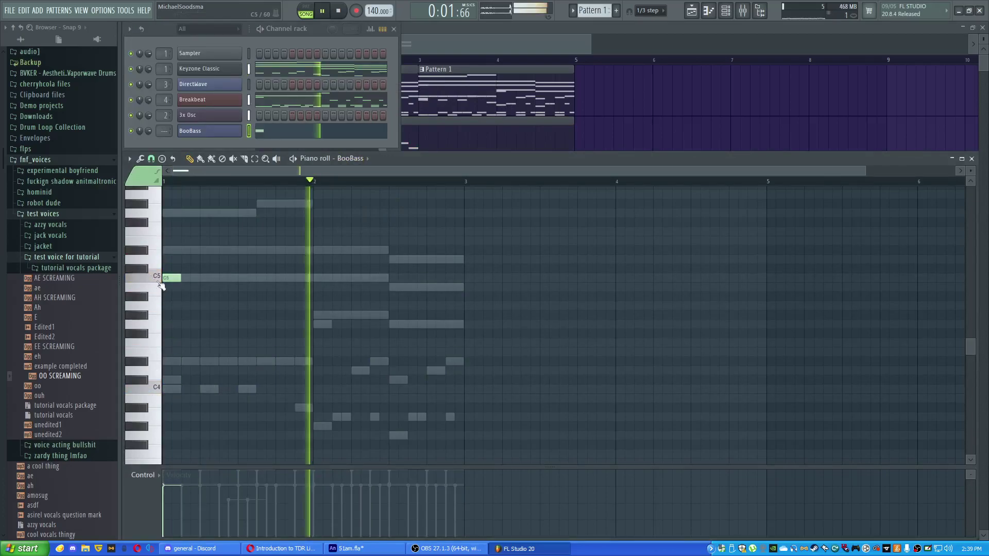
click(179, 270)
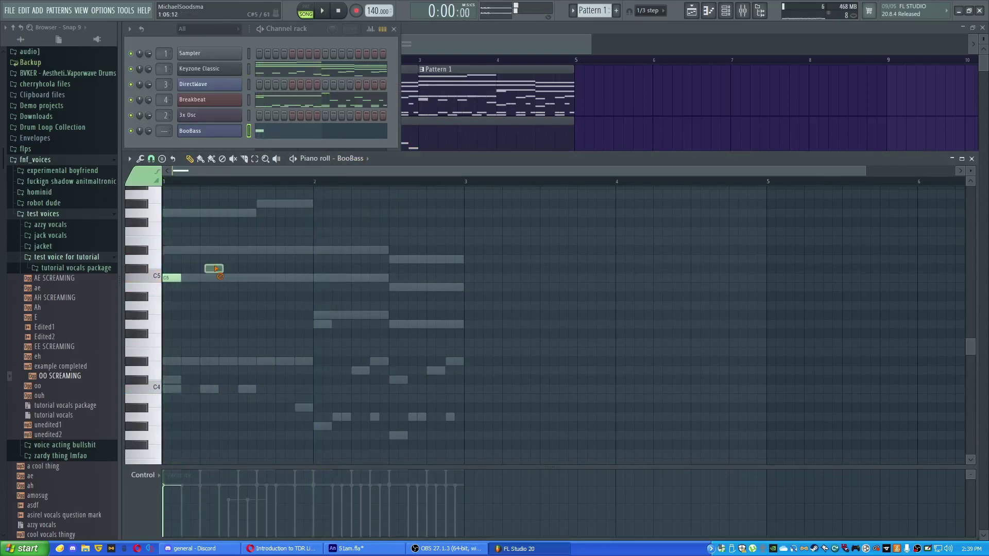
drag(170, 128, 169, 123)
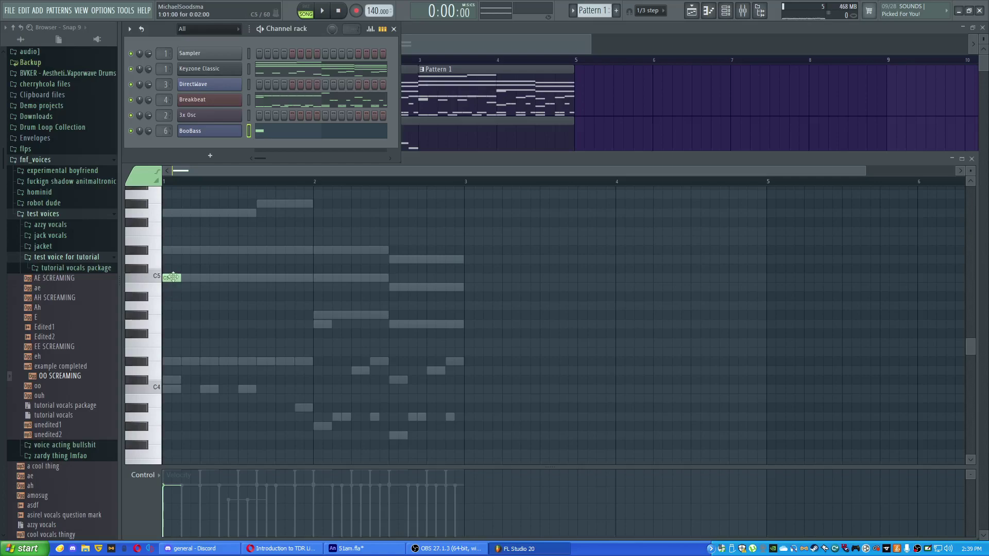
Step: Fill the rest of bar 1 of the bass line by extending the C5, adding two more C5 notes, a D#5 and an A#4
drag(179, 278, 201, 278)
click(203, 278)
click(240, 279)
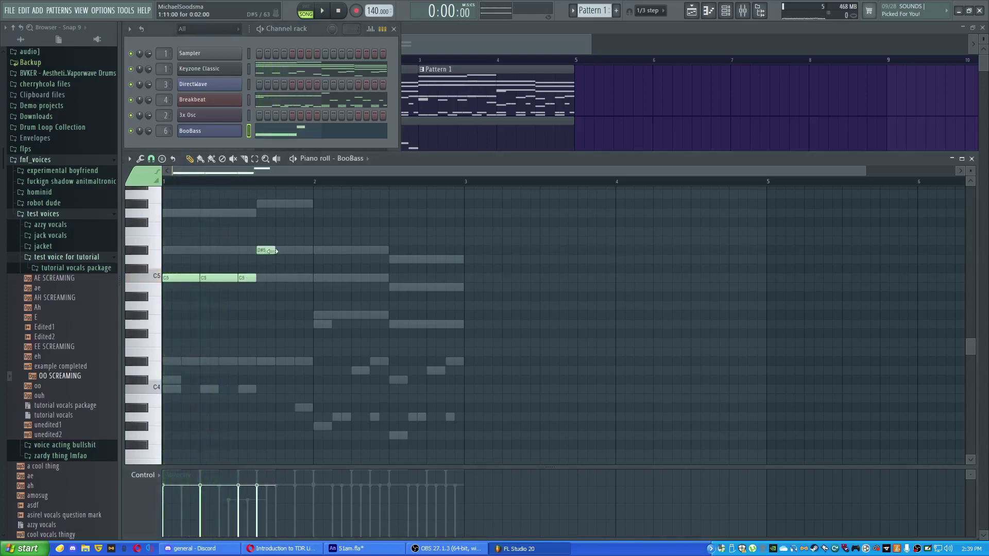
click(295, 296)
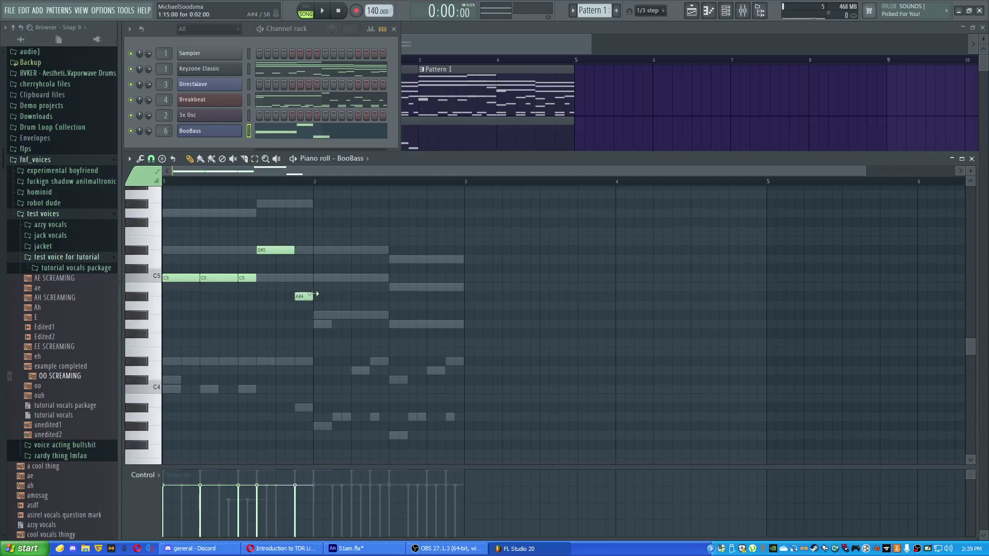
Step: Fill bar 2 of the bass line with two G#4 notes followed by two G4 notes, and audition it
click(327, 314)
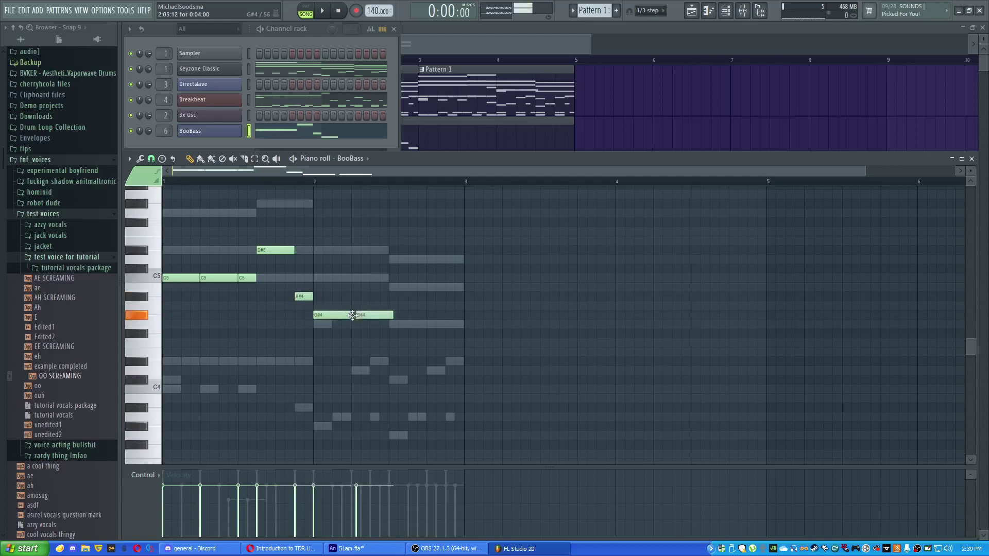
drag(352, 315, 348, 315)
click(389, 324)
click(429, 326)
key(space)
Step: Add Fruity parametric EQ 2 to the BooBass mixer track and raise its main level to 8.6 dB
click(971, 158)
click(745, 10)
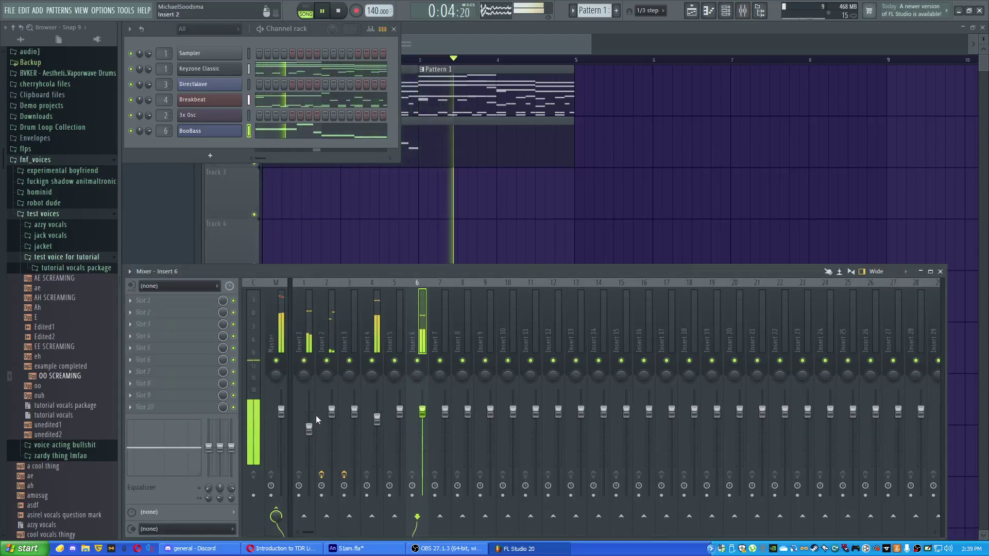
click(134, 302)
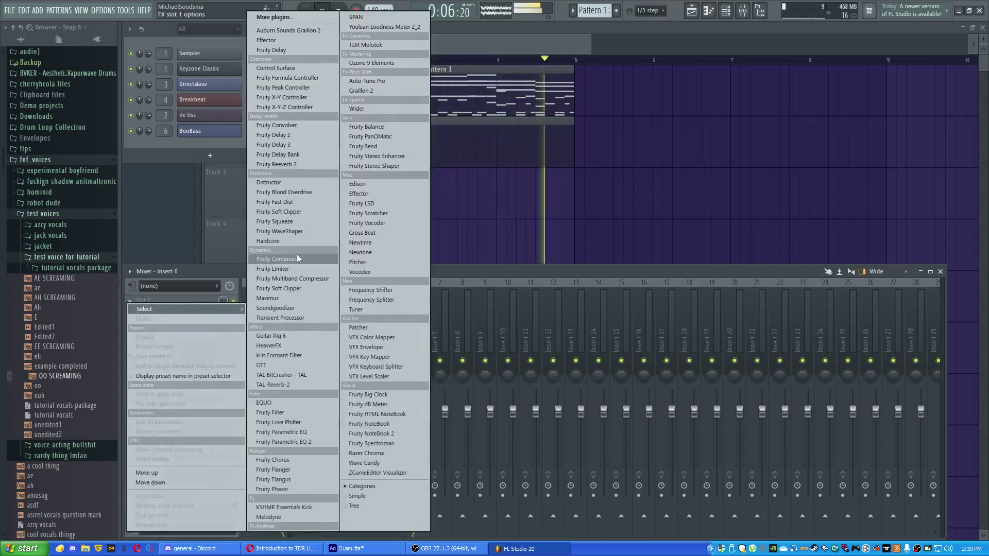
click(285, 441)
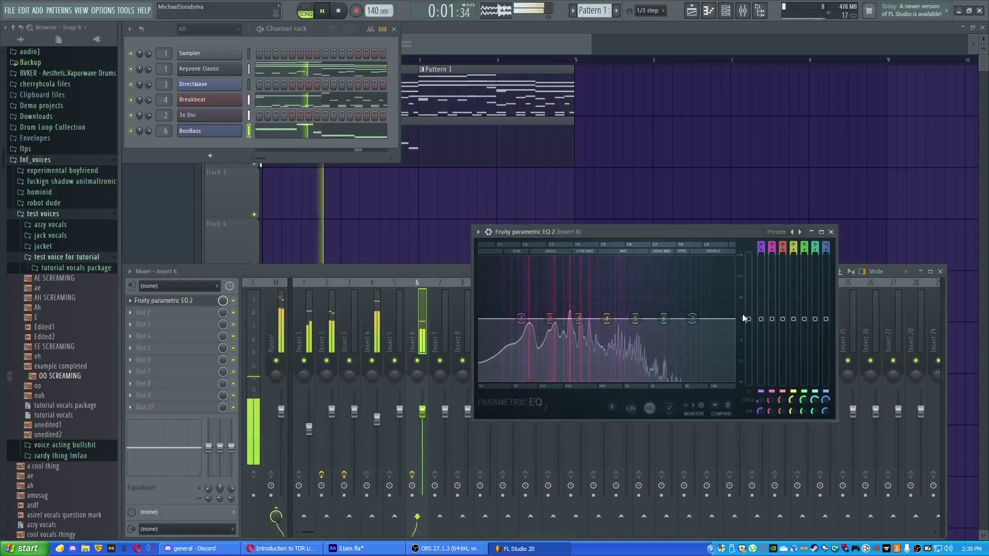
drag(748, 288, 748, 276)
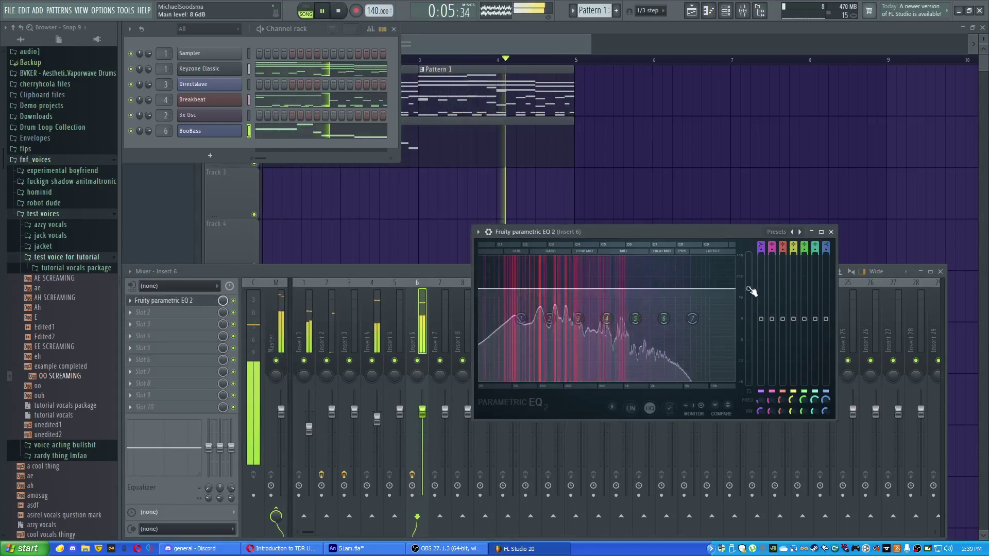
click(830, 232)
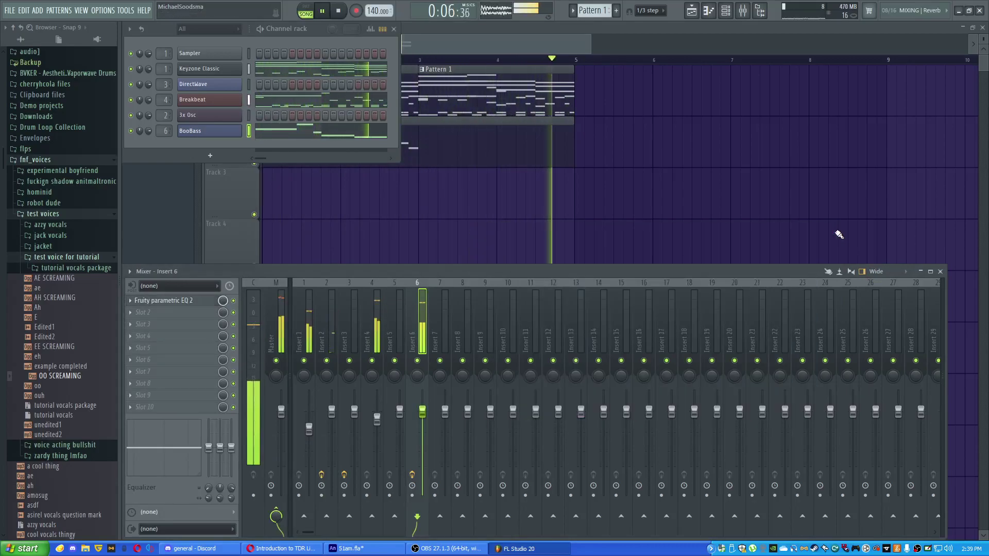
Step: Copy all the 3x Osc notes of the melody pattern into DirectWave, starting at bar 3, and play them
double_click(459, 144)
key(space)
click(344, 158)
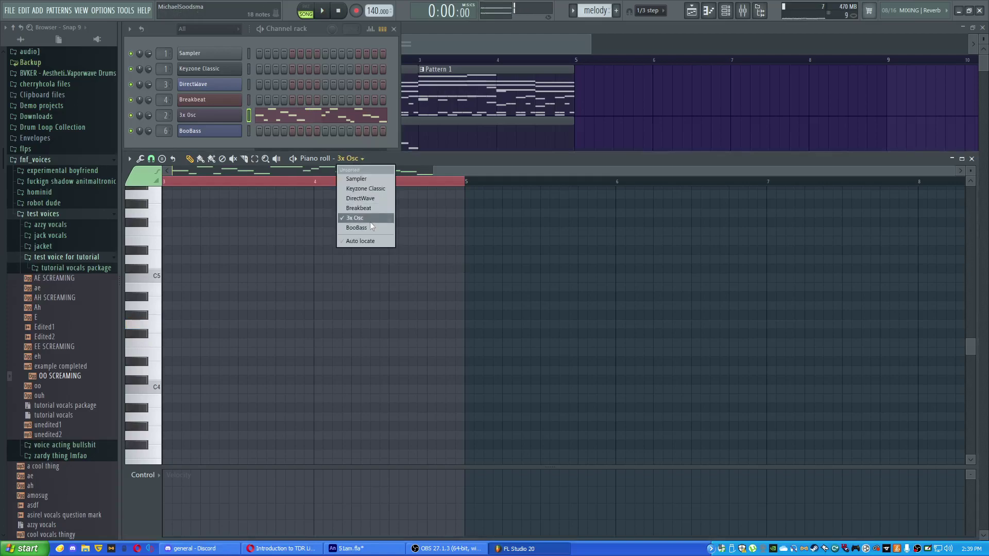
click(369, 220)
drag(391, 322, 824, 85)
key(ctrl+a)
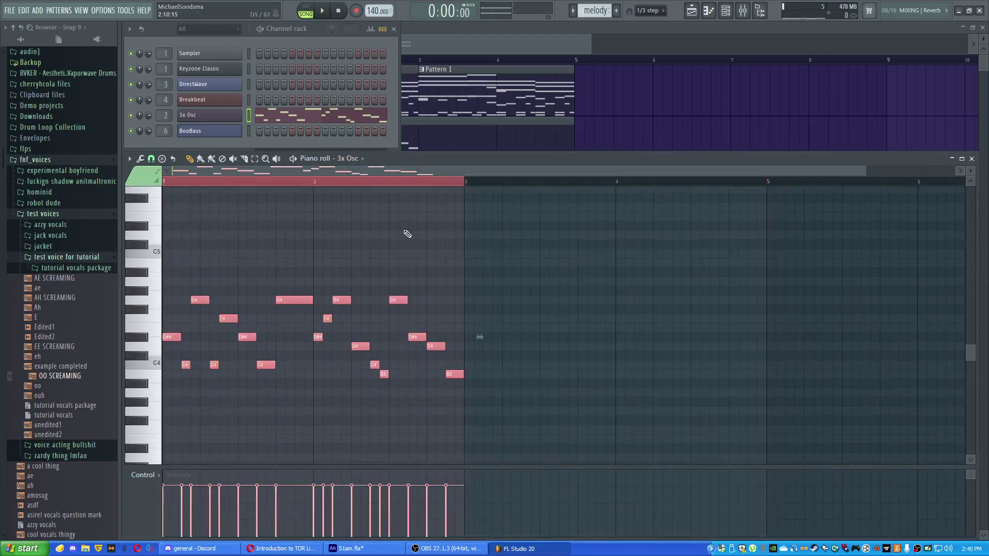
click(364, 159)
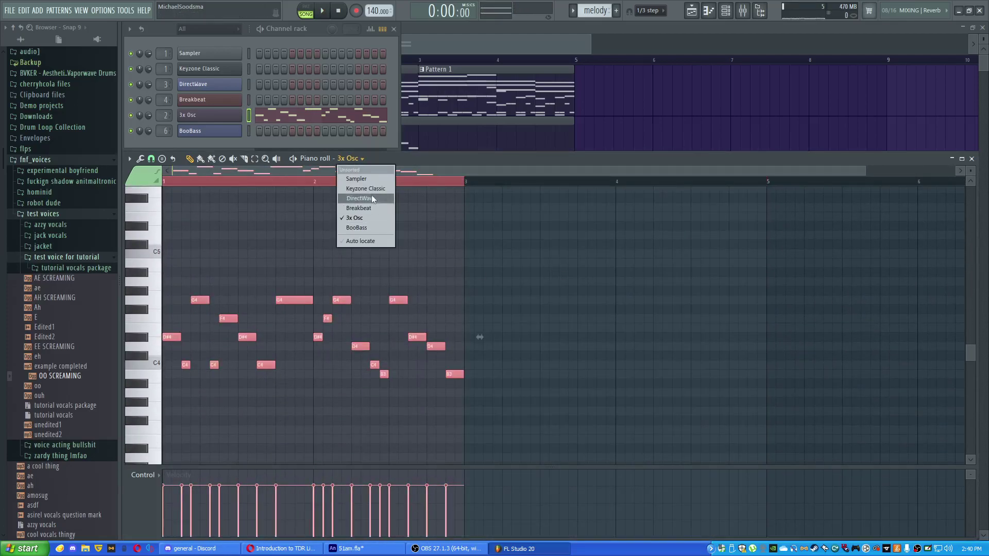
click(361, 199)
drag(166, 337, 466, 335)
key(space)
Step: Select the DirectWave notes in bars 3 and 4 and transpose them up one octave
click(462, 182)
right_click(663, 347)
key(ctrl+z)
drag(477, 258, 821, 339)
right_click(821, 344)
drag(884, 267, 498, 377)
drag(451, 259, 782, 378)
key(ctrl+Up)
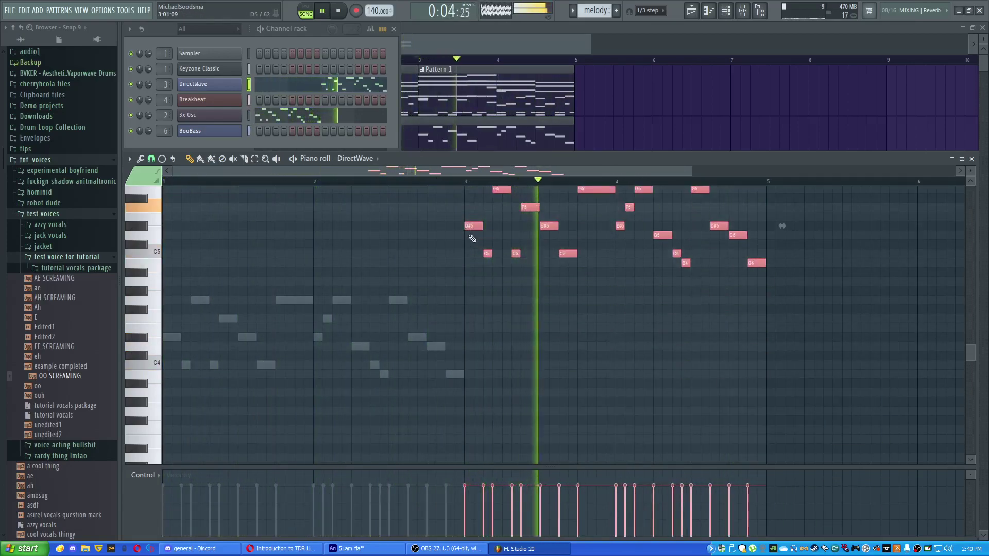
scroll(446, 419, up, 3)
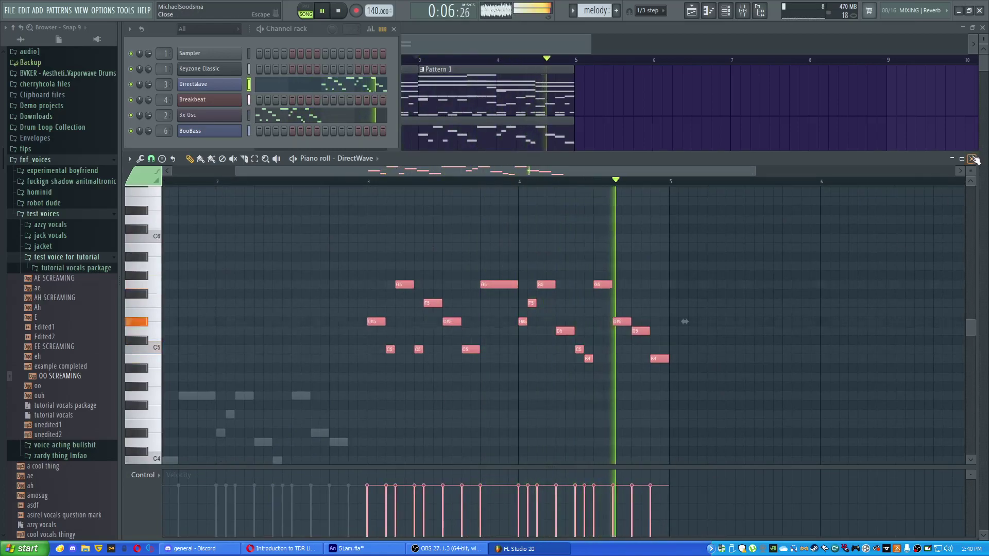
Step: Close the piano roll and lower the DirectWave level on mixer Insert 3 slightly
click(971, 159)
key(F9)
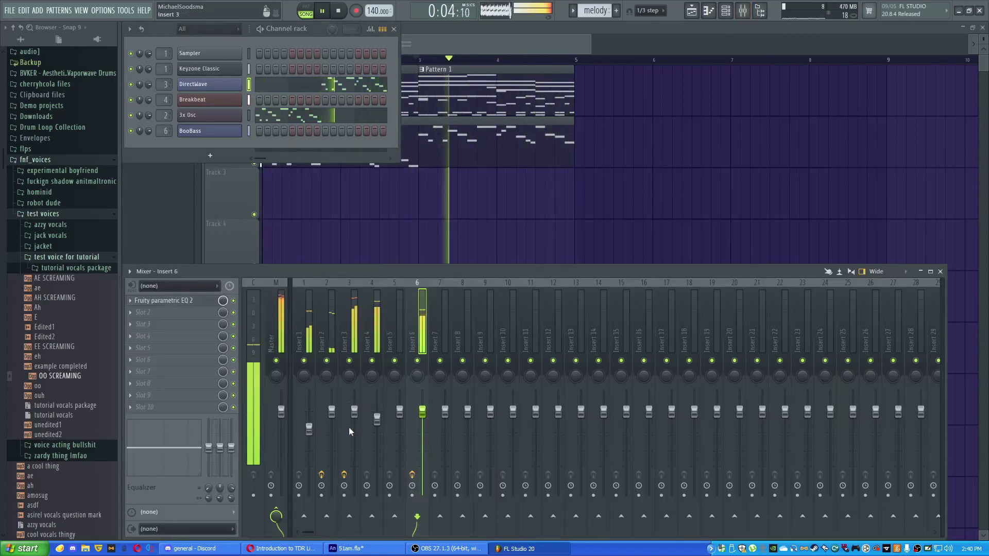
drag(353, 437, 353, 425)
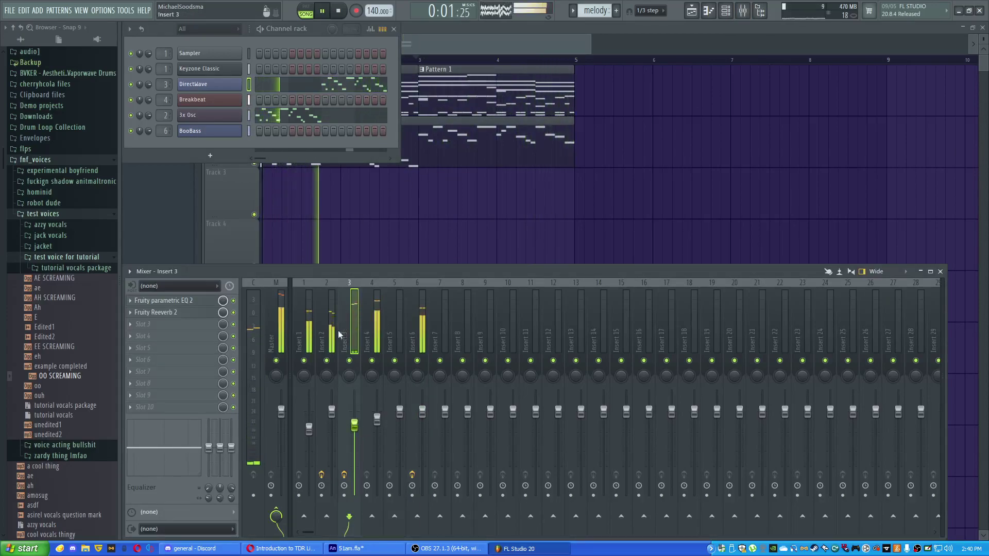
Step: Check the 3x Osc volume envelope settings, and play the arrangement from the start
click(209, 115)
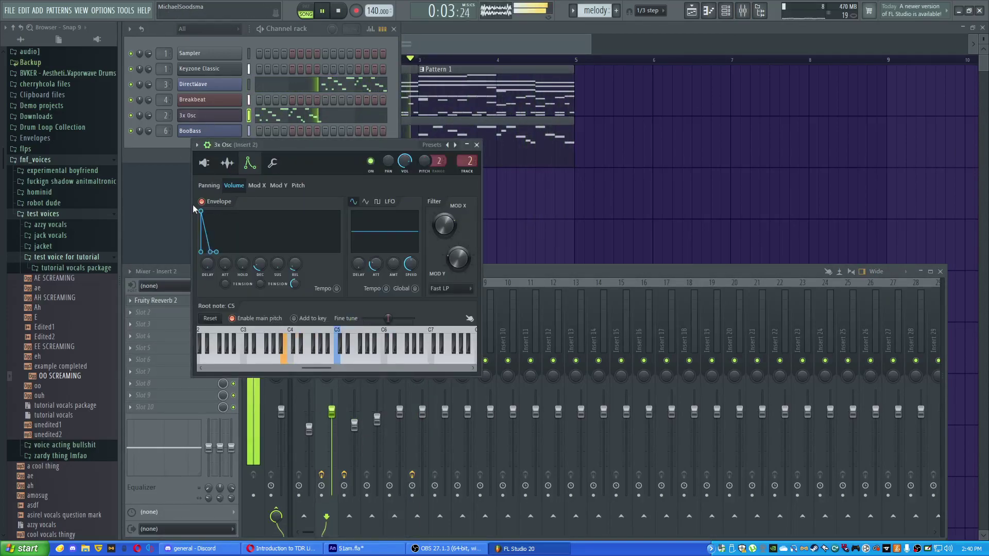
key(space)
key(space)
click(476, 144)
drag(407, 59, 263, 59)
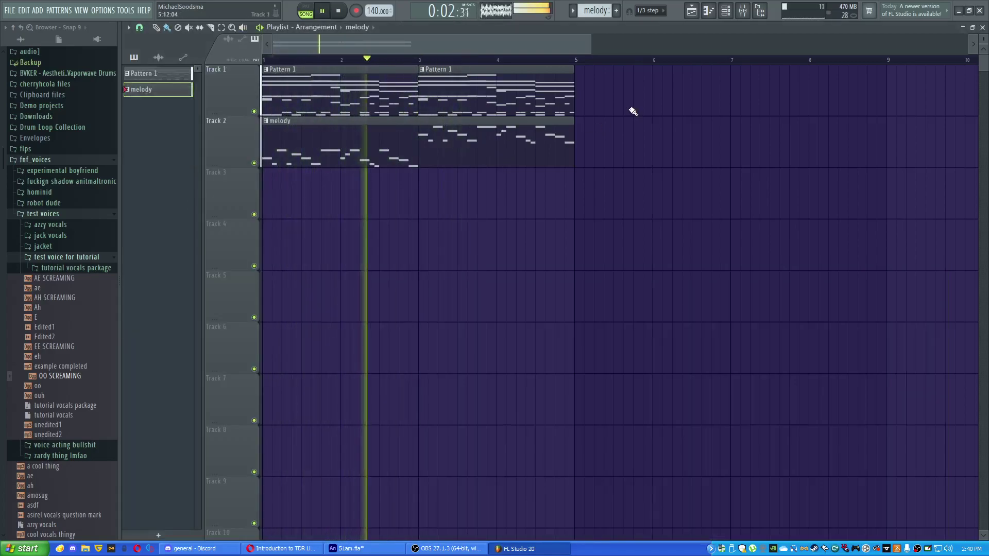
key(space)
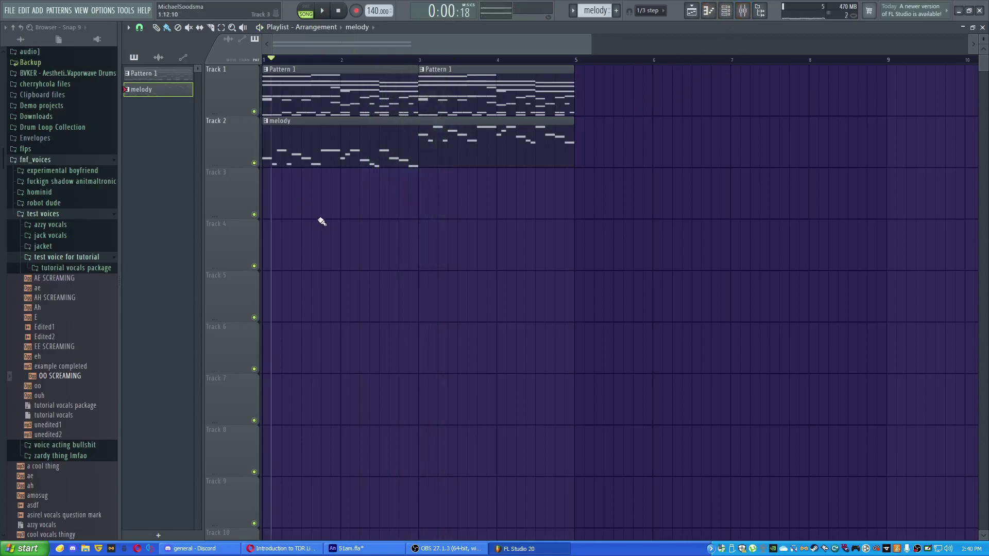
Step: Load the AE SCREAMING and AH SCREAMING samples, and place a shortened AH SCREAMING clip at the start of Track 3
scroll(321, 218, up, 4)
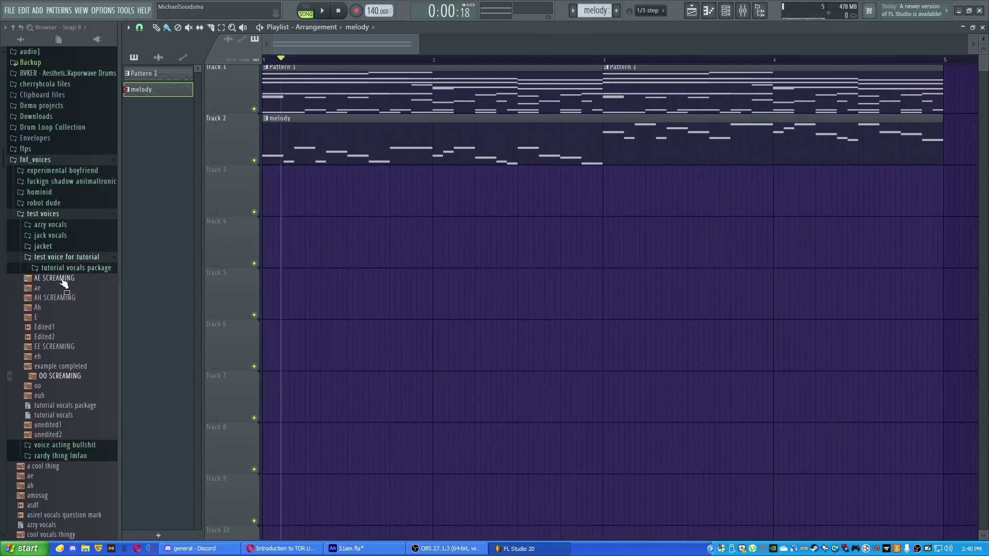
drag(62, 283, 266, 191)
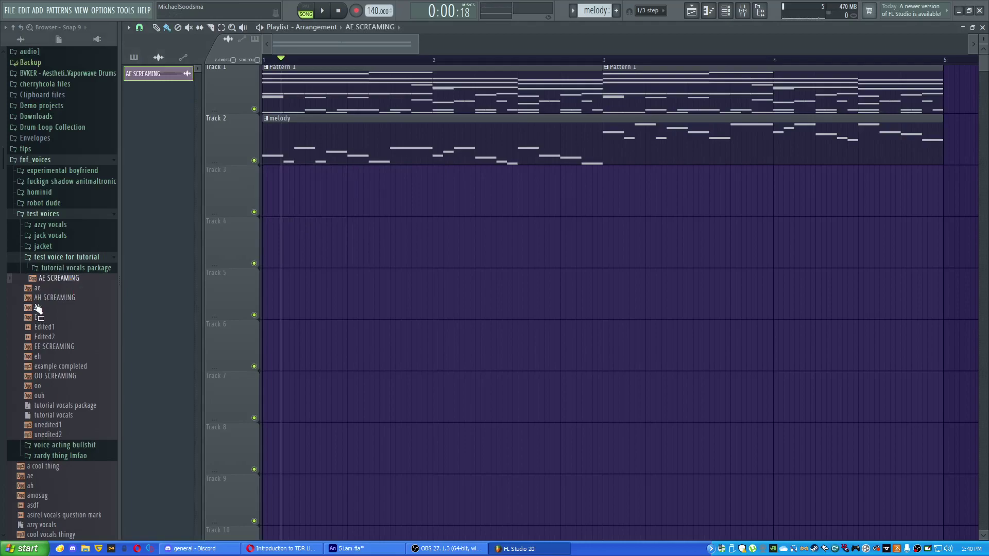
drag(38, 308, 265, 196)
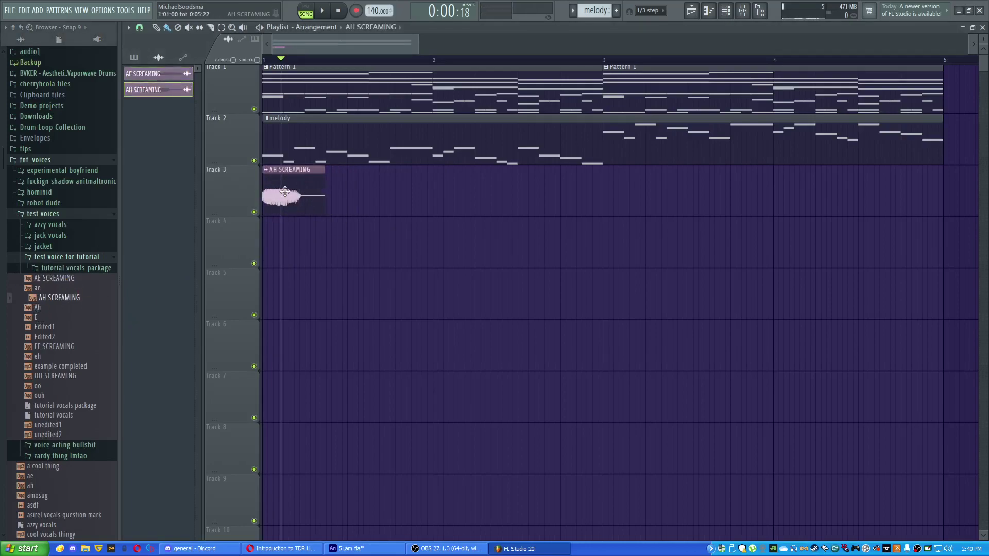
click(326, 190)
right_click(328, 190)
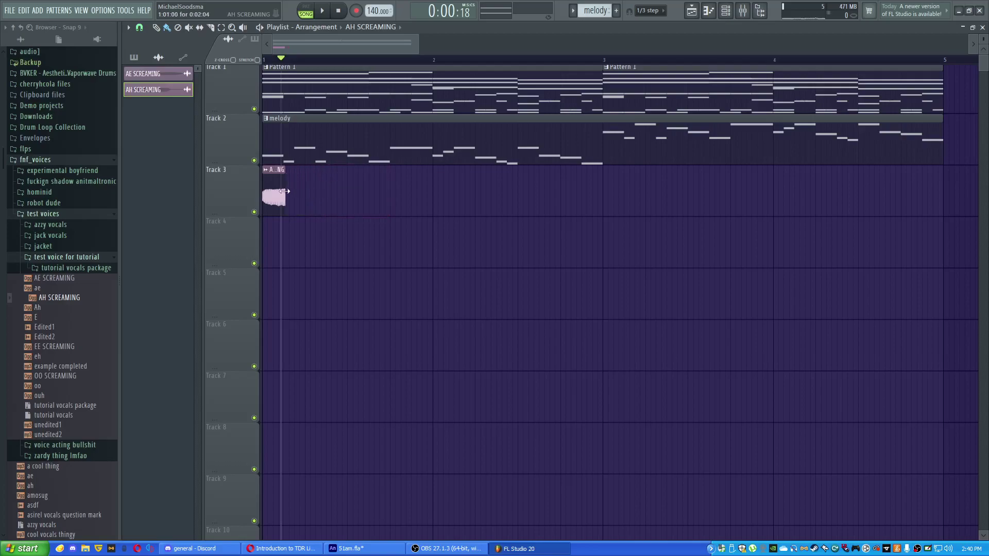
Step: Adjust the playlist snap and fit the AH SCREAMING clip to the length of the first melody note
ctrl+scroll(286, 193, up, 5)
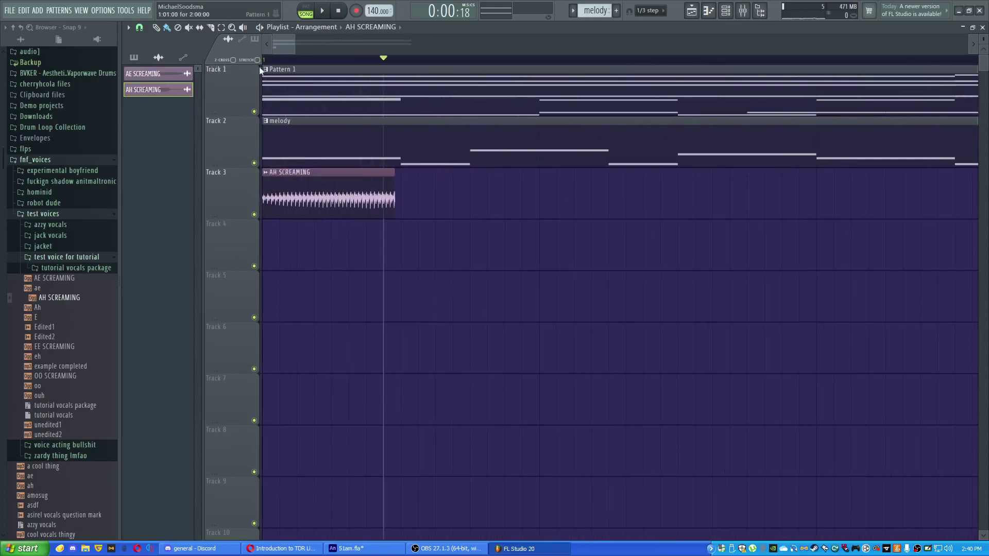
click(139, 29)
click(153, 76)
ctrl+scroll(376, 228, down, 2)
click(140, 28)
click(159, 127)
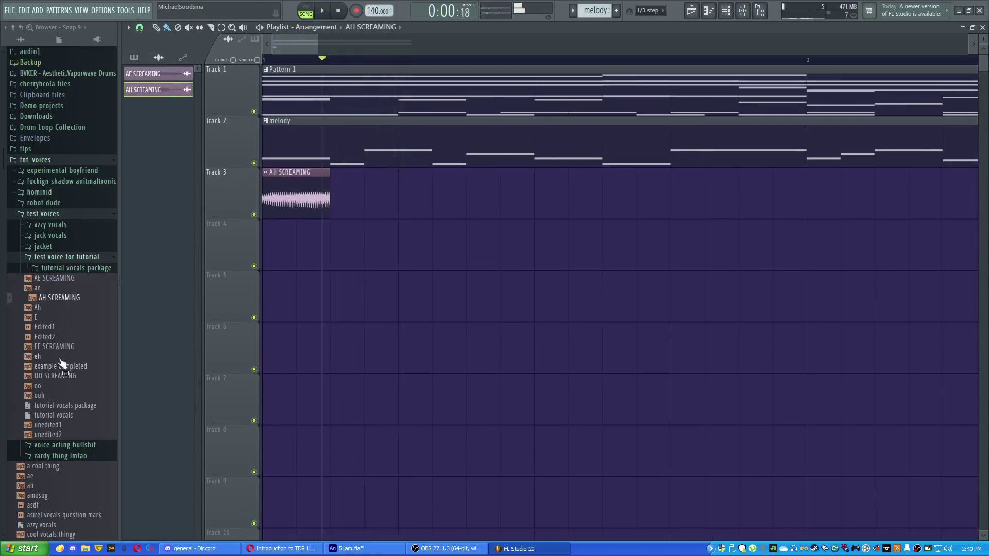
Step: Place EE SCREAMING directly after the AH SCREAMING clip and trim it to the end of the second melody note
drag(46, 348, 359, 196)
scroll(363, 195, up, 3)
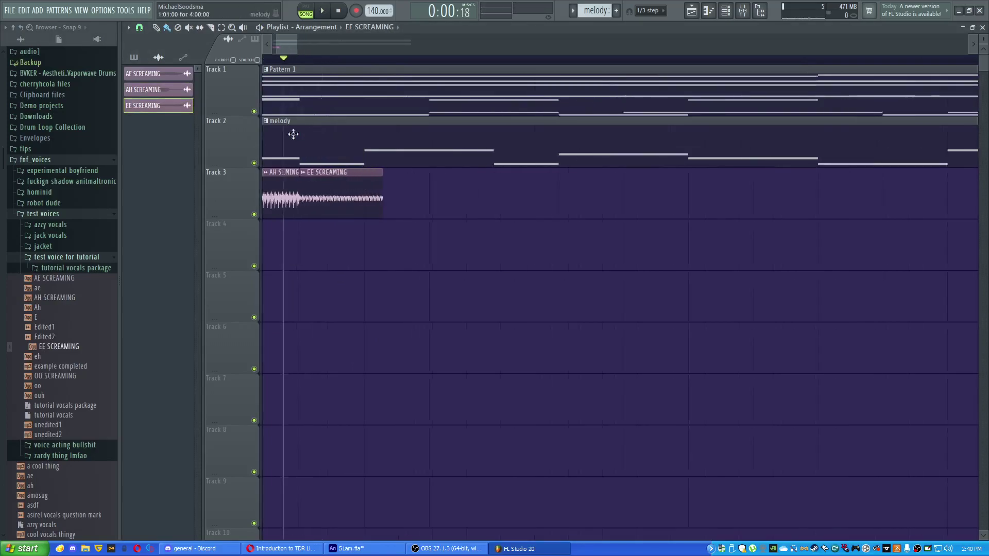
click(139, 27)
click(152, 77)
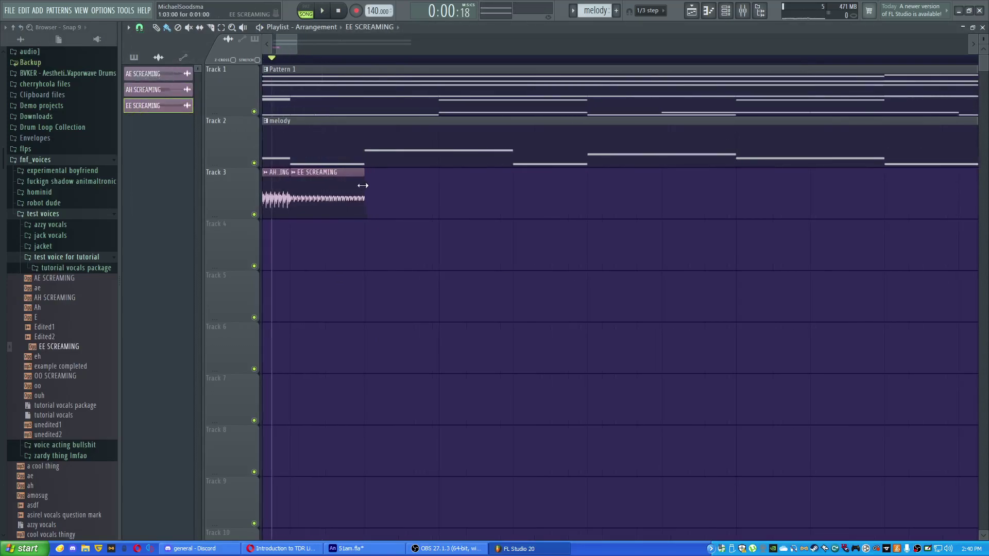
Step: Place an AH SCREAMING clip on the third melody note and an OO SCREAMING clip fitted to the fourth note on Track 3
scroll(367, 189, down, 3)
click(292, 199)
mouse_move(360, 199)
mouse_down()
mouse_move(389, 198)
mouse_move(372, 199)
mouse_up()
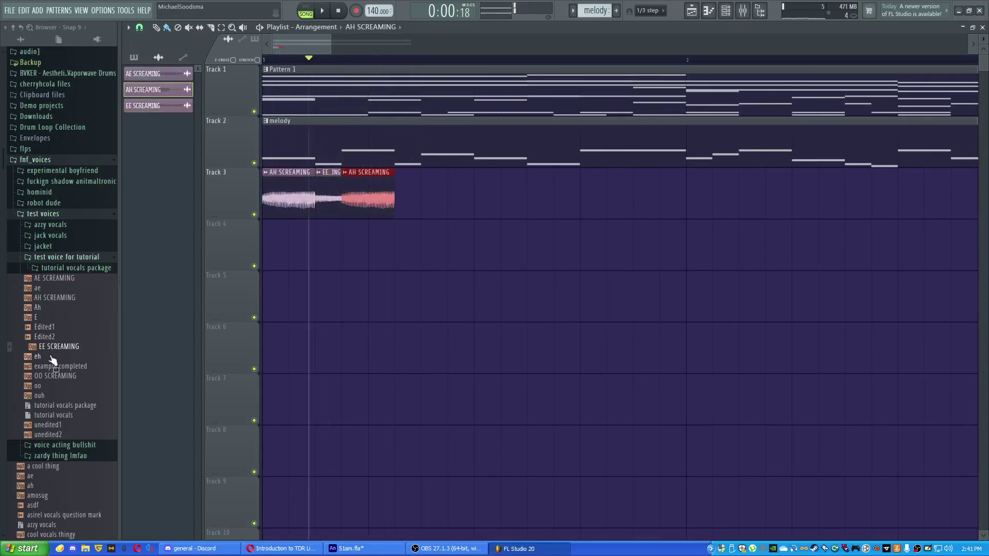
drag(33, 381, 427, 190)
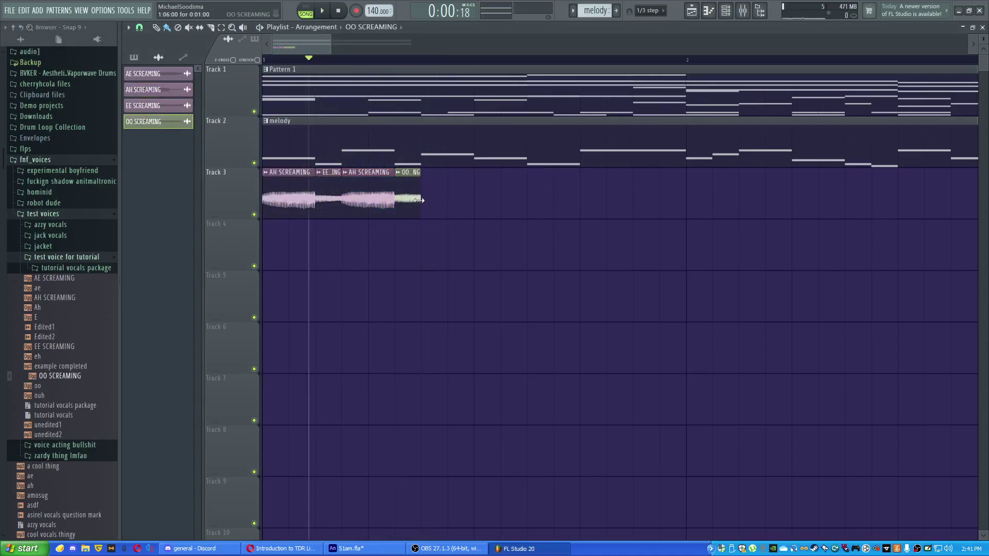
Step: Add AE SCREAMING on the fifth melody note and trim it to the note's end, with an AH SCREAMING clip on the sixth
drag(51, 278, 465, 180)
key(space)
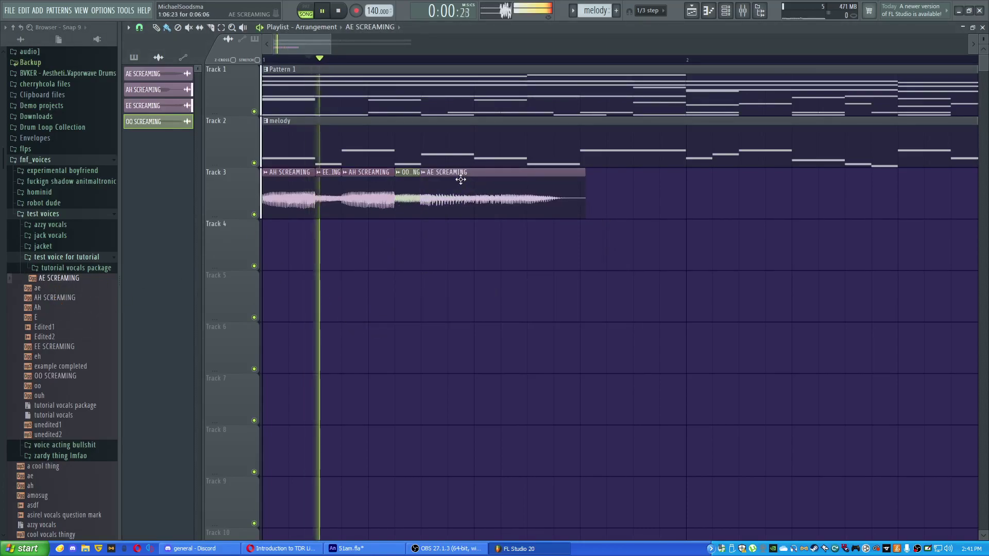
key(space)
drag(585, 196, 476, 194)
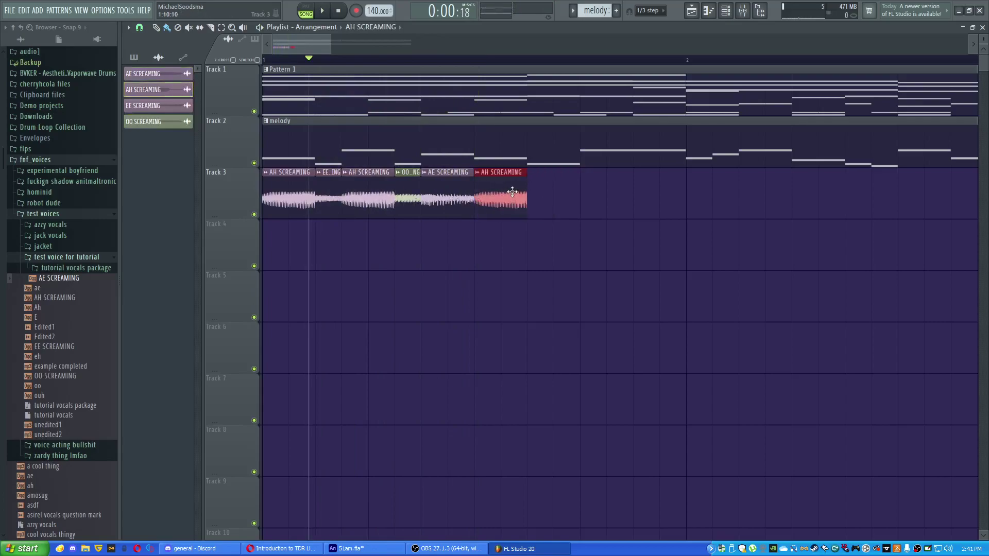
Step: Place an EE SCREAMING clip on the seventh melody note and lengthen it to the note's end
click(334, 193)
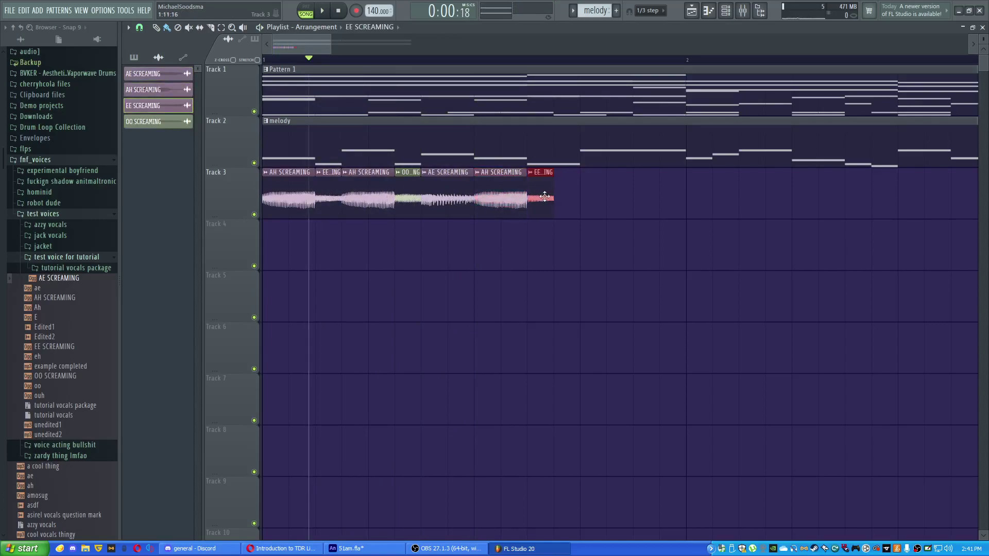
key(space)
mouse_move(560, 196)
mouse_down()
mouse_move(624, 195)
mouse_move(596, 205)
mouse_move(601, 198)
mouse_up()
key(space)
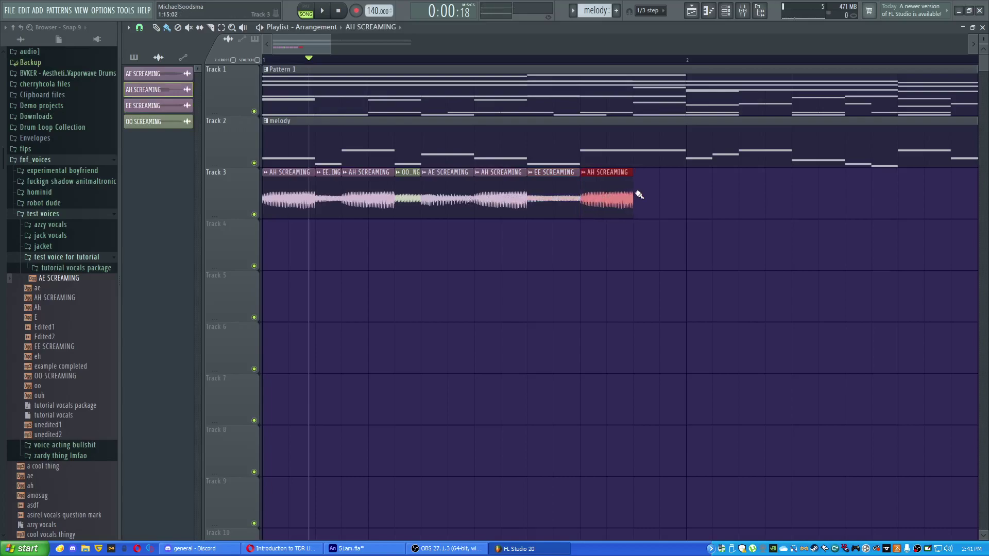
Step: Lengthen the AH SCREAMING clip on the long eighth melody note to the end of bar 1, checking it by playback
key(space)
drag(675, 192, 687, 193)
key(space)
key(space)
drag(592, 186, 581, 184)
key(space)
drag(698, 187, 781, 258)
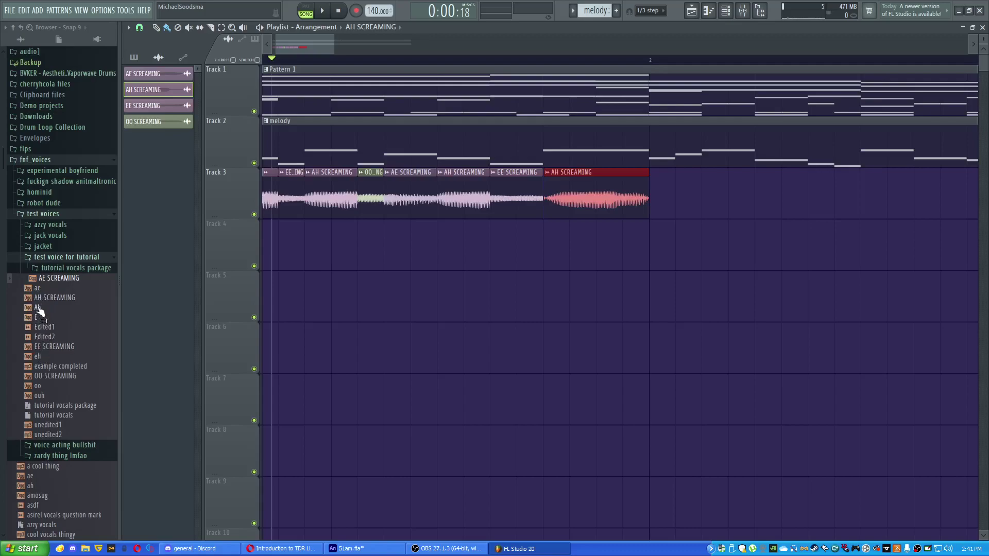
Step: Place an AH SCREAMING clip at the start of bar 2, shorten it to the first note, and put it on Track 3
drag(46, 279, 703, 234)
click(463, 185)
scroll(590, 204, up, 5)
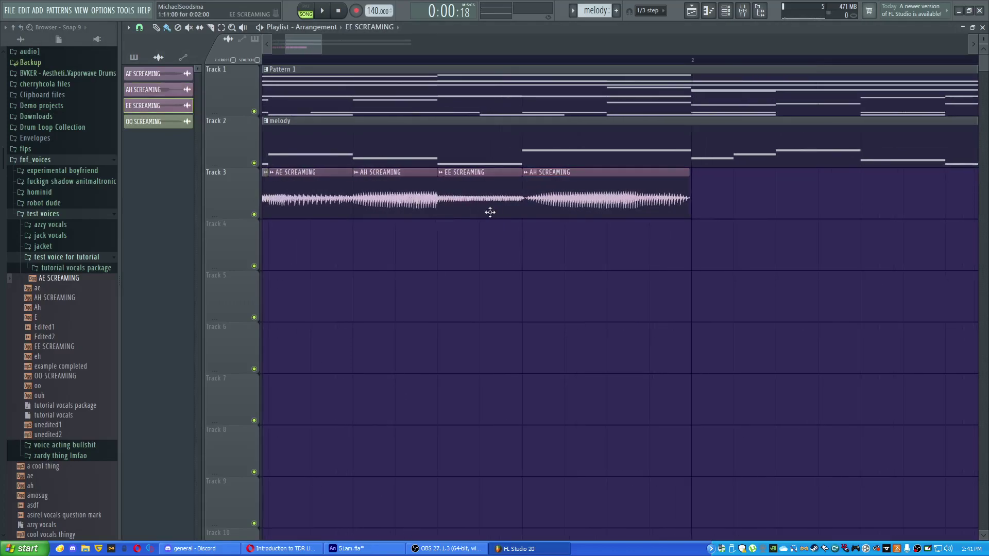
click(696, 242)
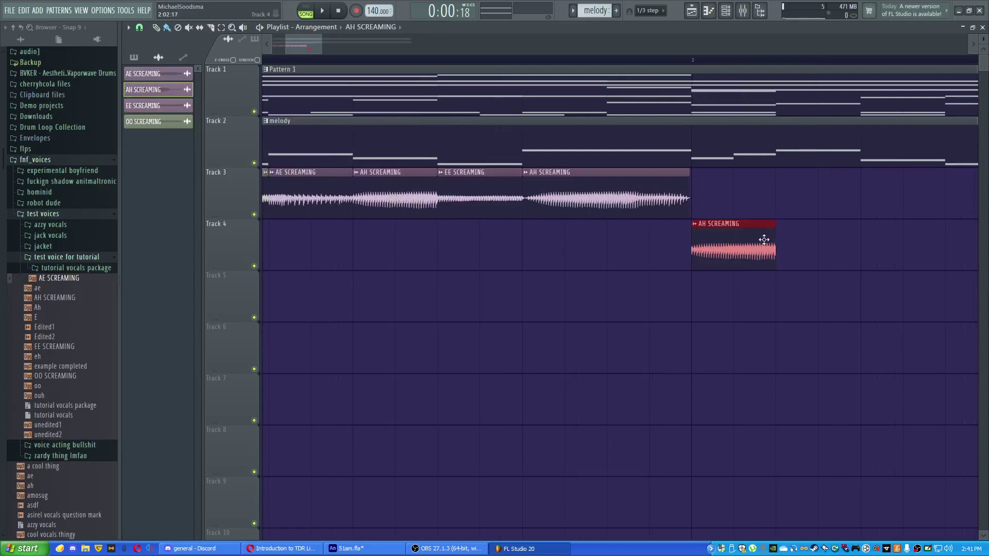
click(139, 27)
click(154, 116)
double_click(740, 237)
click(413, 74)
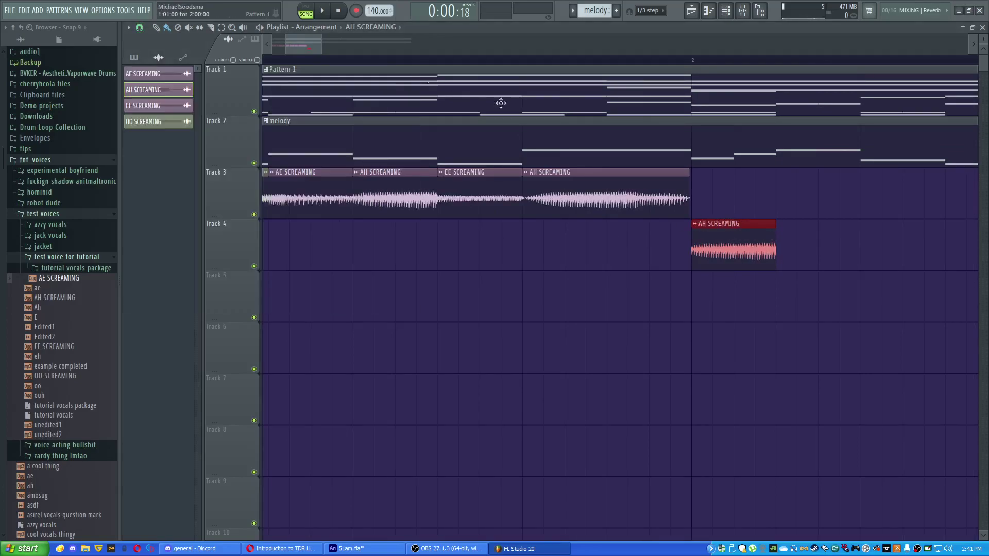
click(781, 236)
right_click(782, 236)
drag(776, 235, 707, 180)
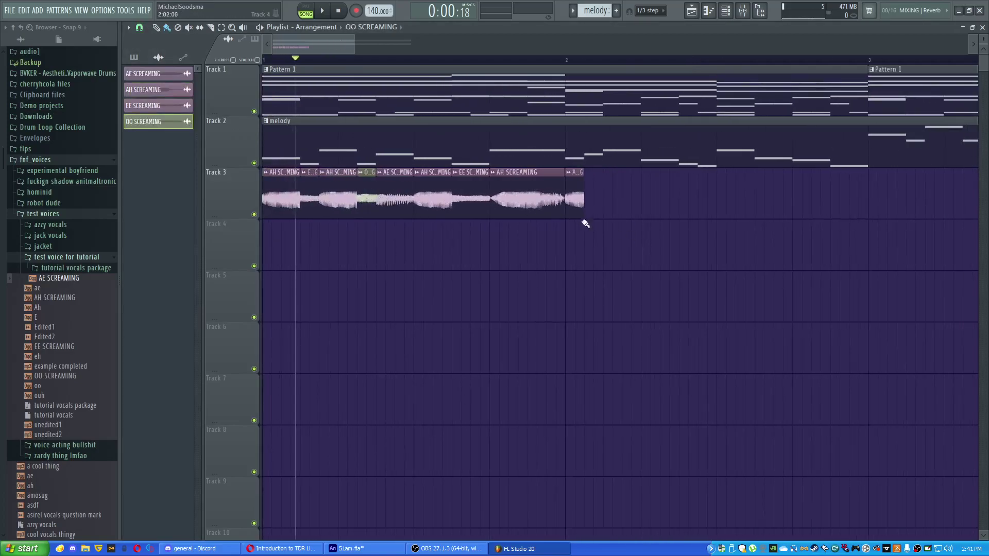
Step: Place OO SCREAMING and AH SCREAMING on the second and third notes of bar 2, and start playback from bar 2
scroll(452, 203, right, 2)
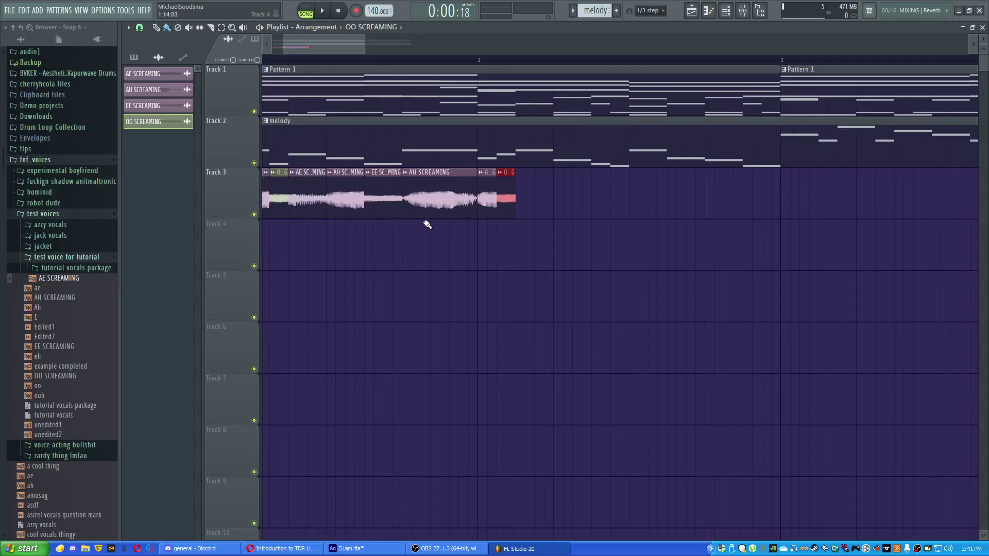
drag(431, 198, 543, 193)
right_click(539, 194)
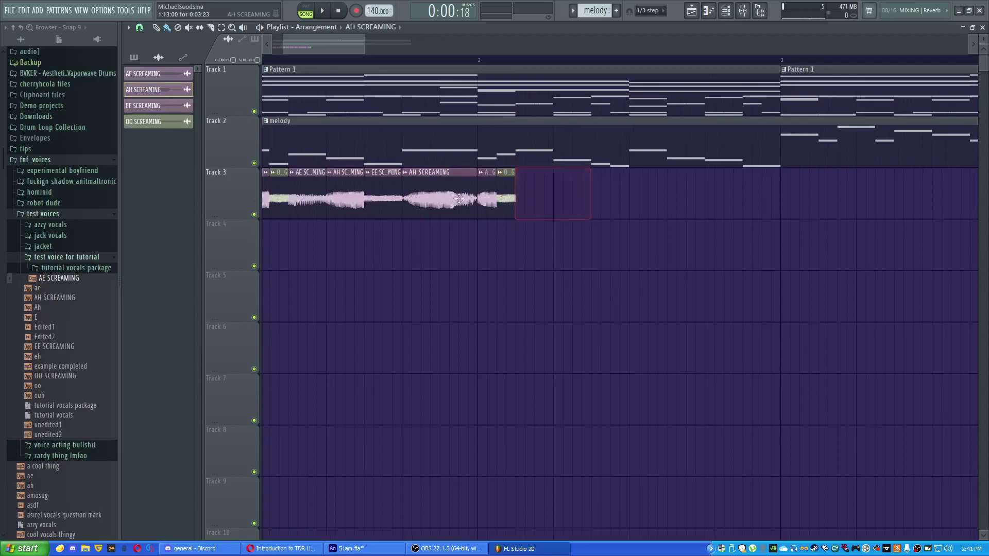
click(481, 61)
key(space)
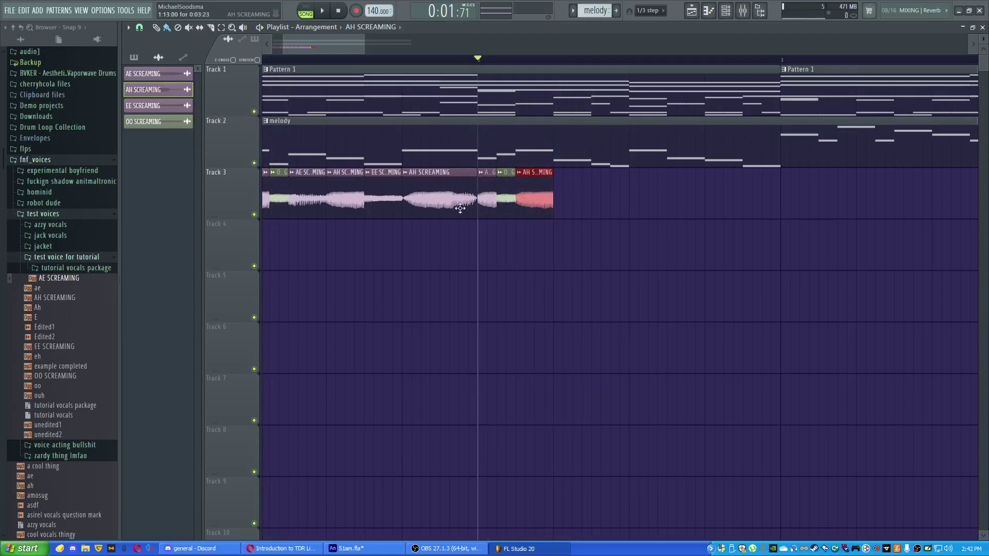
Step: Place AE SCREAMING on the fourth note of bar 2 and an AH SCREAMING clip shortened to the fifth note
click(573, 208)
key(space)
key(space)
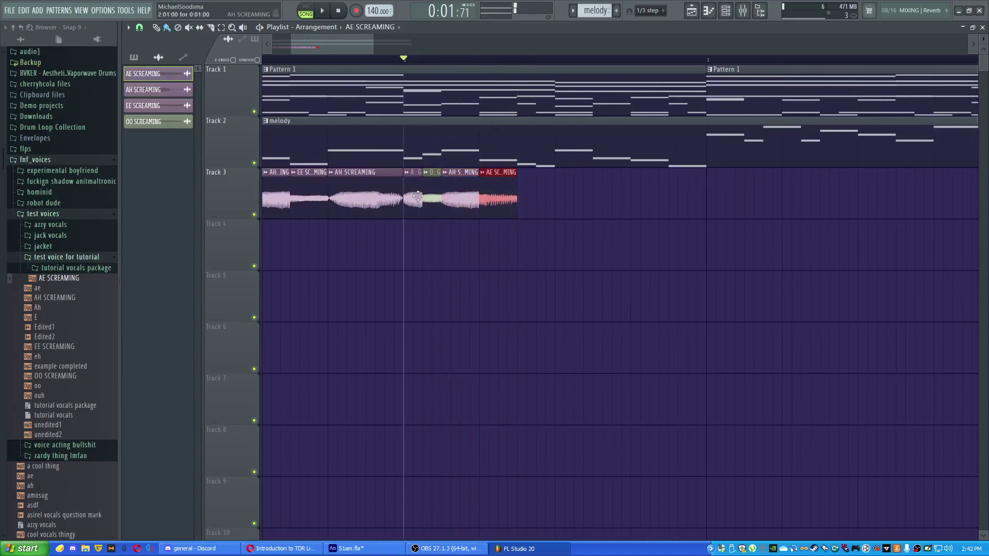
click(463, 192)
click(524, 191)
drag(553, 187, 537, 187)
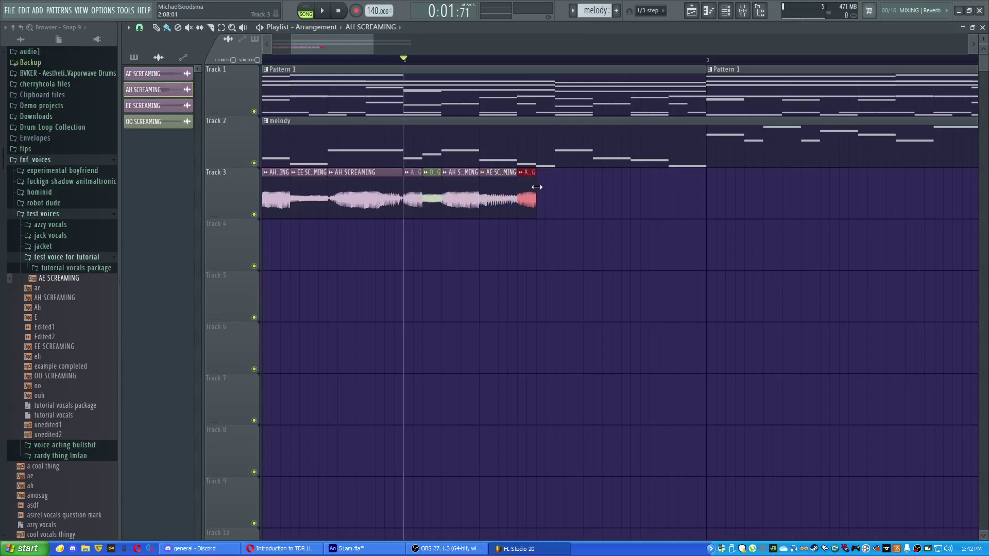
Step: Place a short OO SCREAMING clip on the sixth note of bar 2 and AH SCREAMING on the seventh
click(436, 189)
click(540, 198)
scroll(437, 216, right, 3)
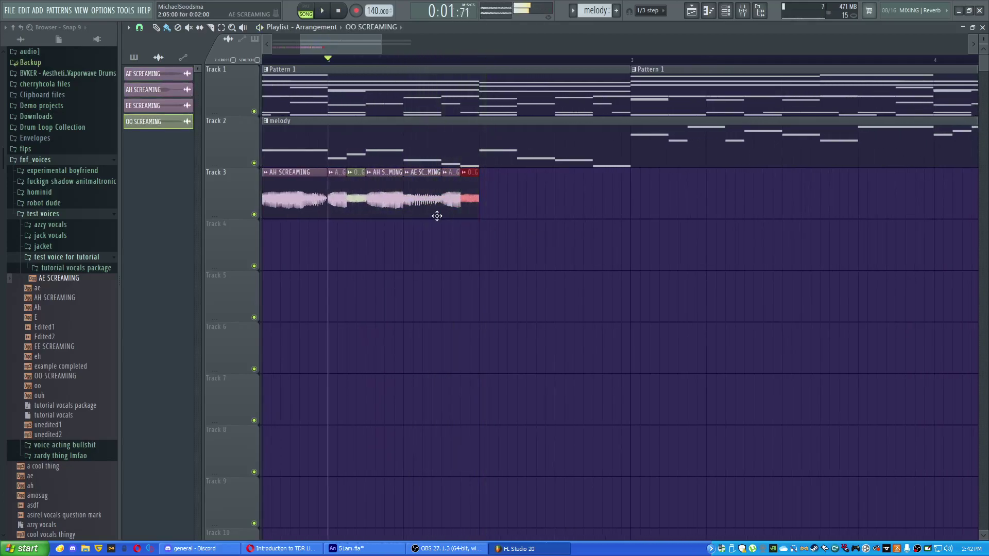
click(401, 199)
drag(534, 198, 515, 191)
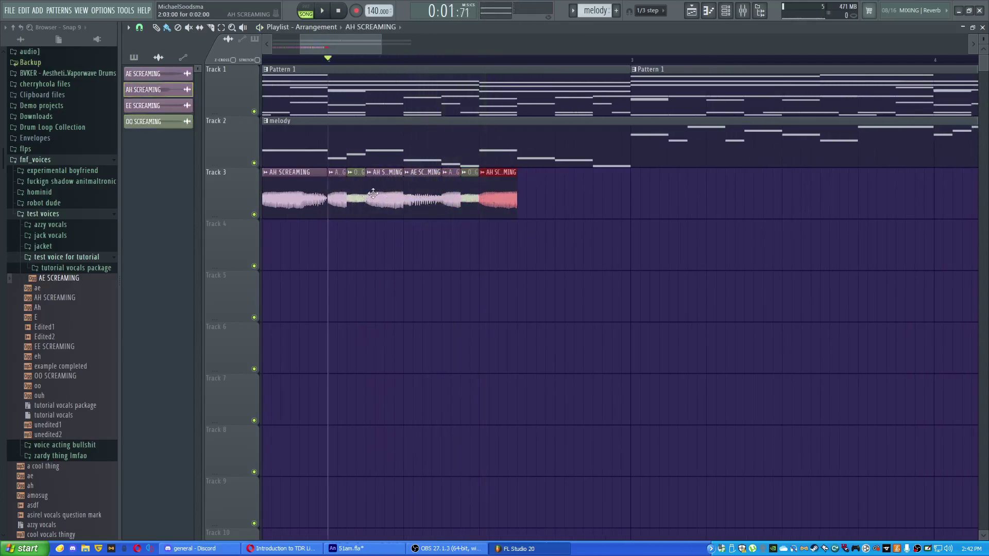
Step: Place an OO SCREAMING clip on the eighth note of bar 2 and lengthen it to match the note
click(354, 189)
click(526, 189)
drag(538, 188, 530, 186)
double_click(535, 185)
click(438, 102)
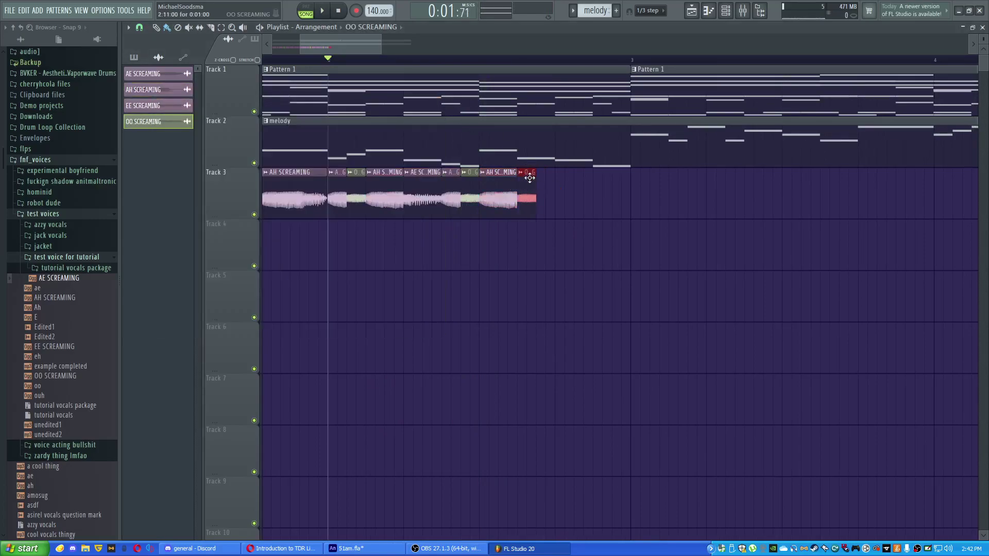
Step: Fill the last two melody notes of bar 2 with AE SCREAMING followed by AH SCREAMING
click(426, 188)
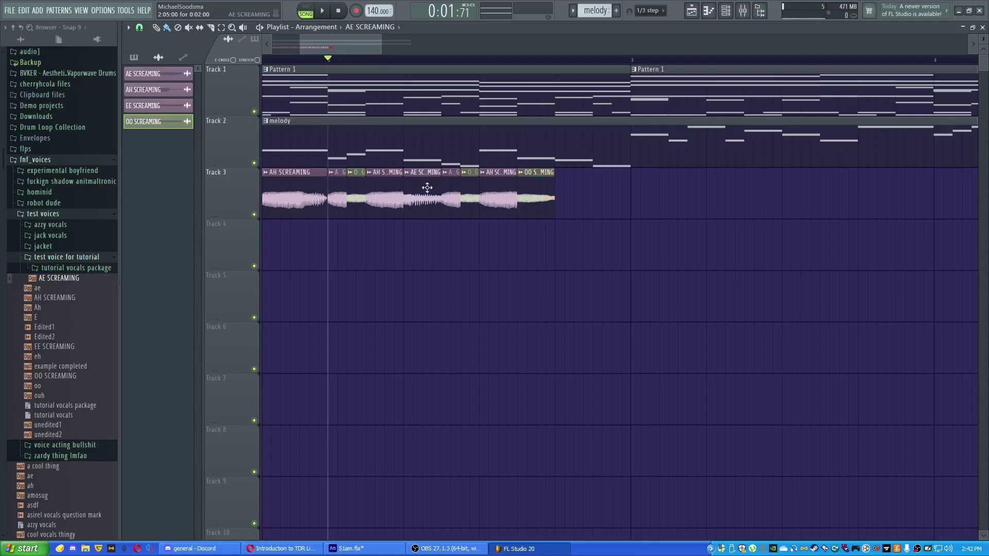
click(550, 194)
click(563, 193)
right_click(568, 189)
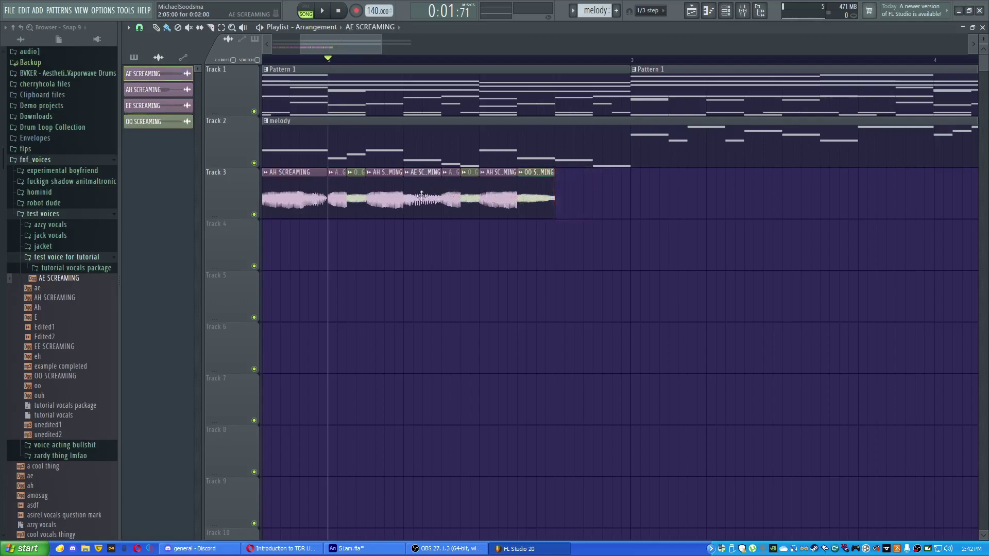
click(563, 204)
click(498, 199)
click(600, 201)
Step: Play back the arrangement with the finished vocal line, and solo Track 3
key(space)
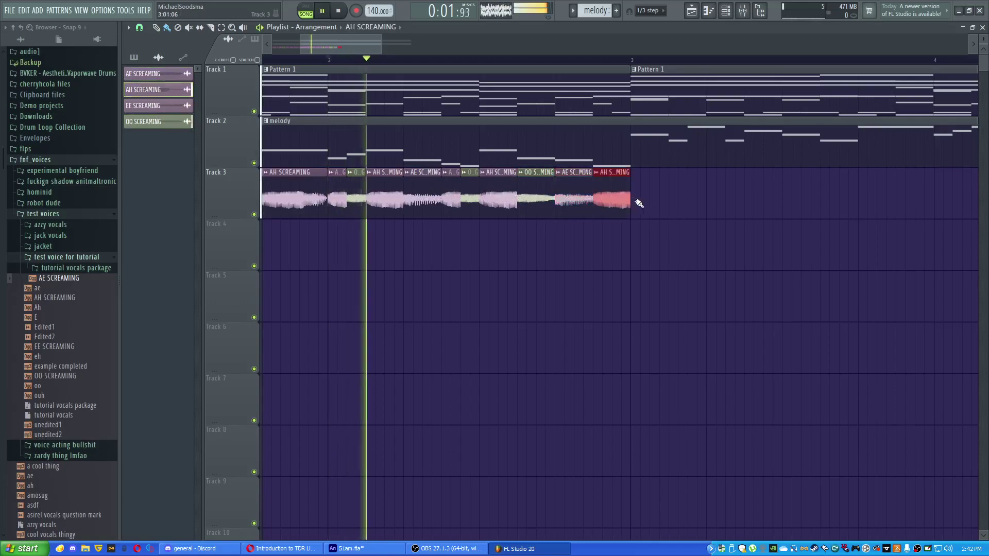
scroll(631, 258, down, 1)
key(space)
scroll(497, 266, down, 4)
scroll(498, 265, down, 1)
scroll(684, 292, up, 4)
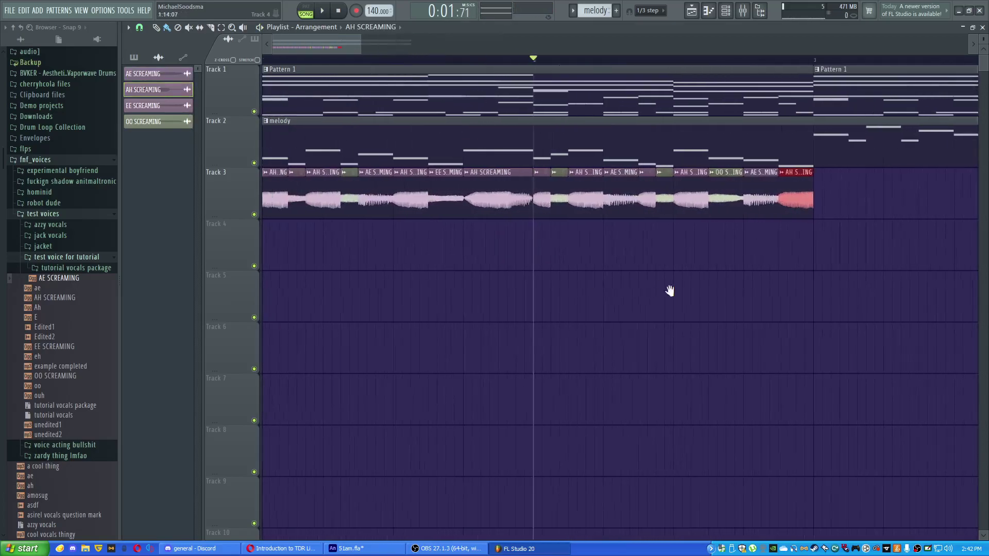
key(space)
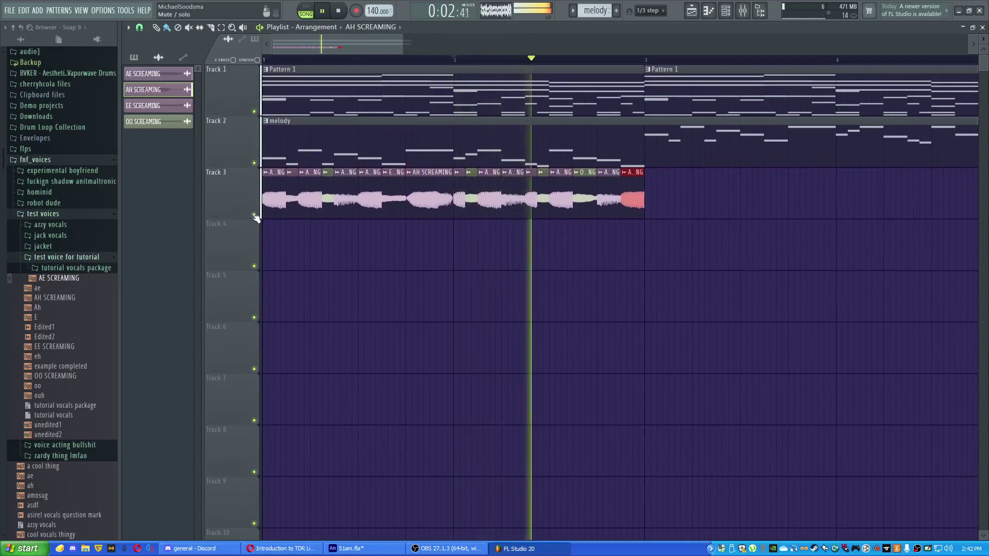
right_click(254, 215)
key(space)
key(space)
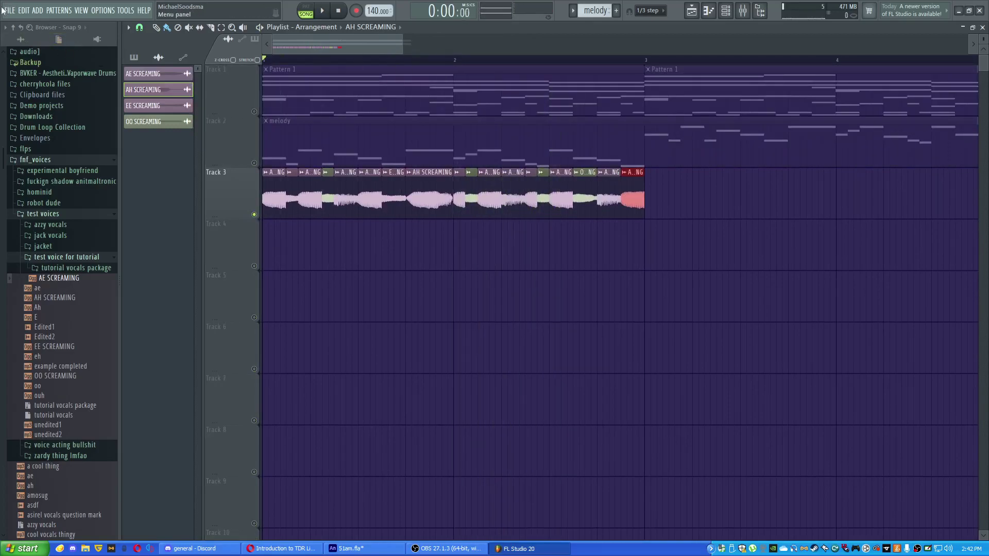
Step: Select the timeline range covering bars 1 and 2 for the vocal export
click(8, 12)
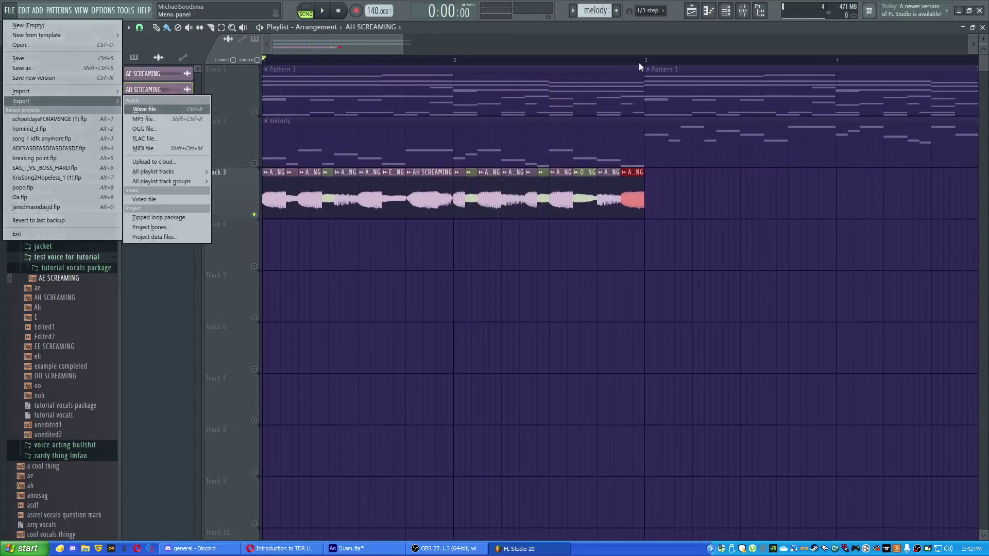
click(650, 63)
drag(649, 63, 82, 41)
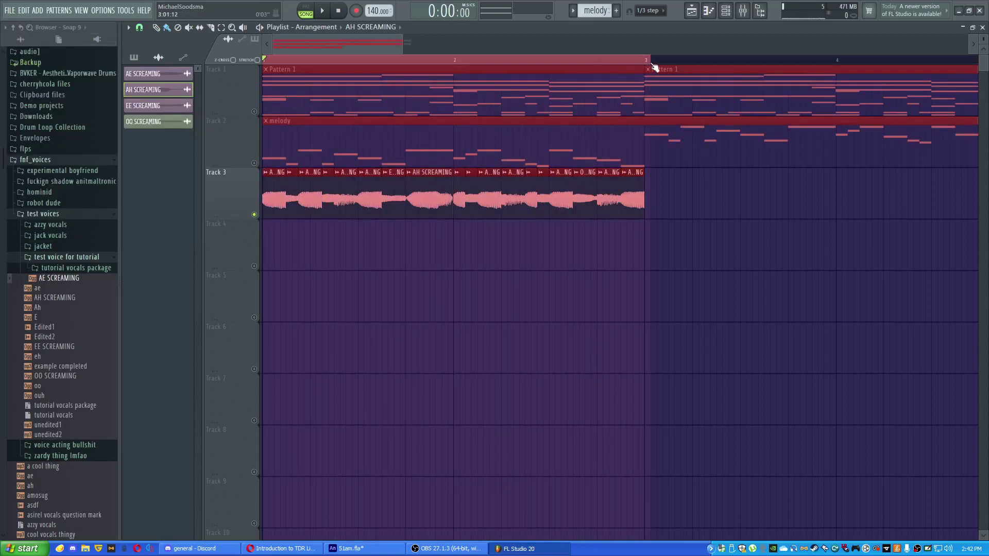
drag(652, 64, 643, 62)
Step: Begin an MP3 export of the selection and name the file "undedited thingy majiggy"
click(9, 9)
mouse_move(80, 99)
click(163, 119)
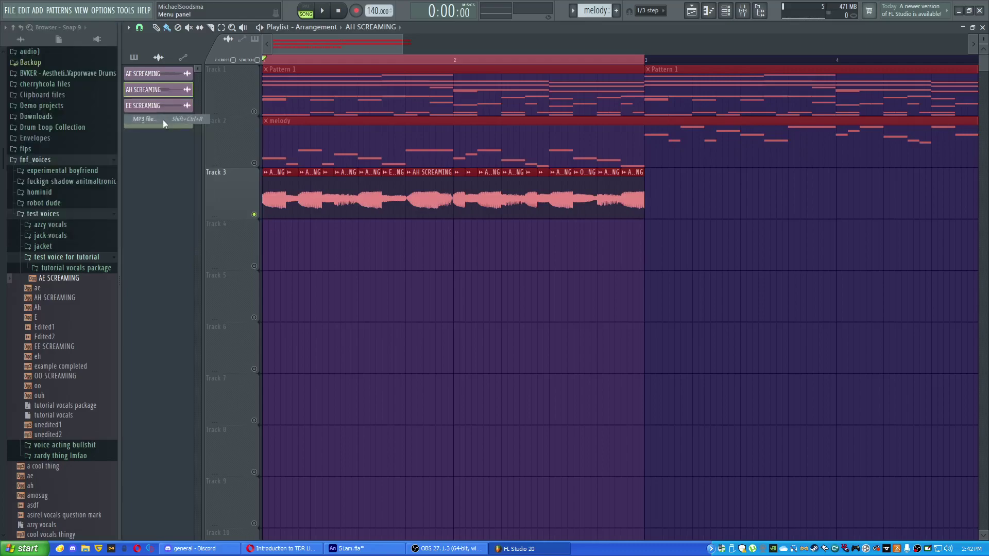
text(undedited thingy majiggy)
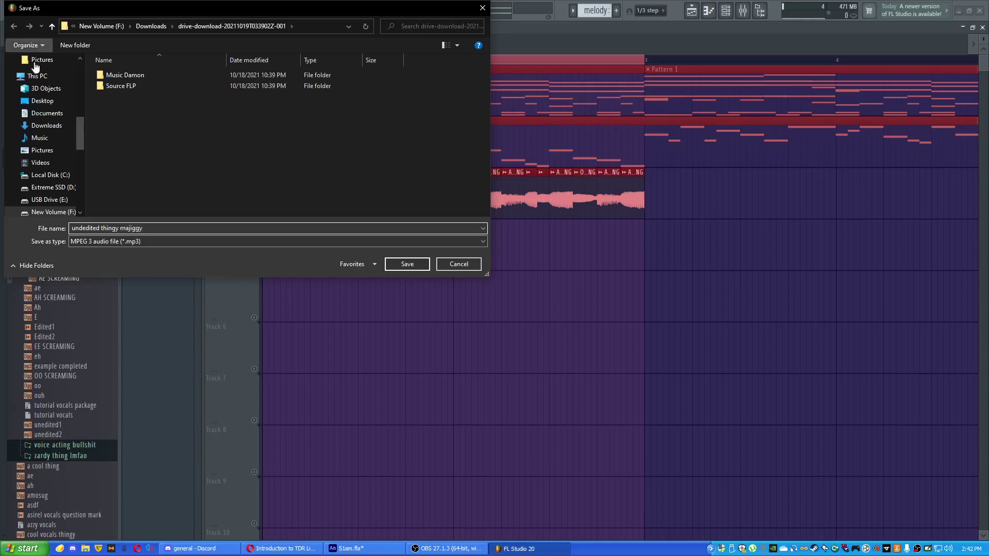
Step: Save the MP3 in the flps > fnf_voices > test voices > test voice for tutorial folder, and start the render
scroll(55, 102, down, 5)
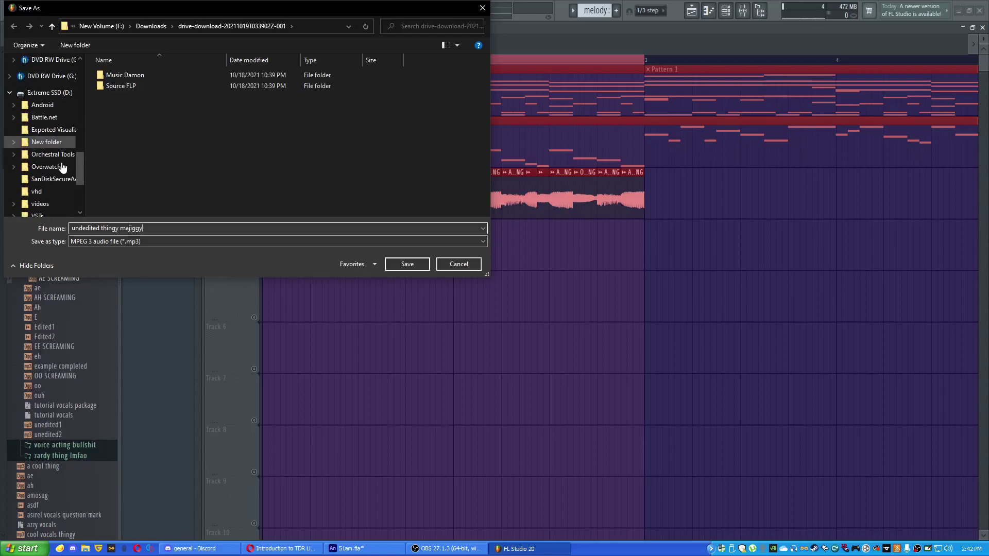
scroll(61, 170, up, 8)
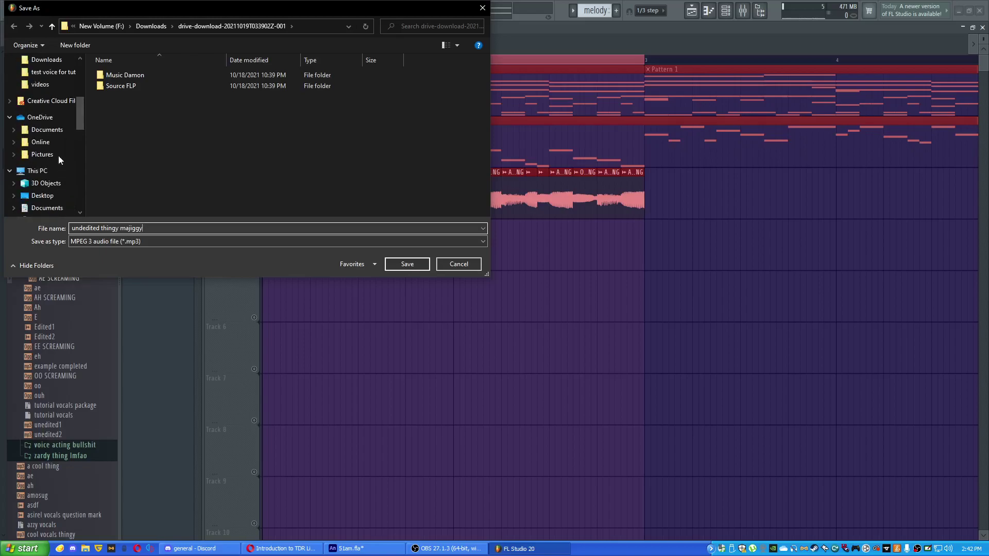
scroll(58, 155, up, 3)
click(51, 109)
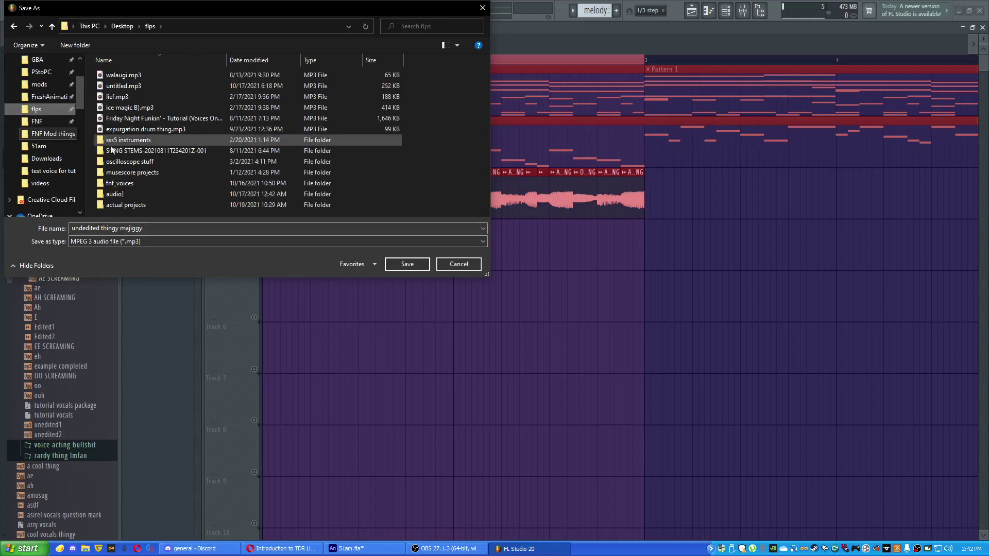
double_click(123, 184)
double_click(127, 119)
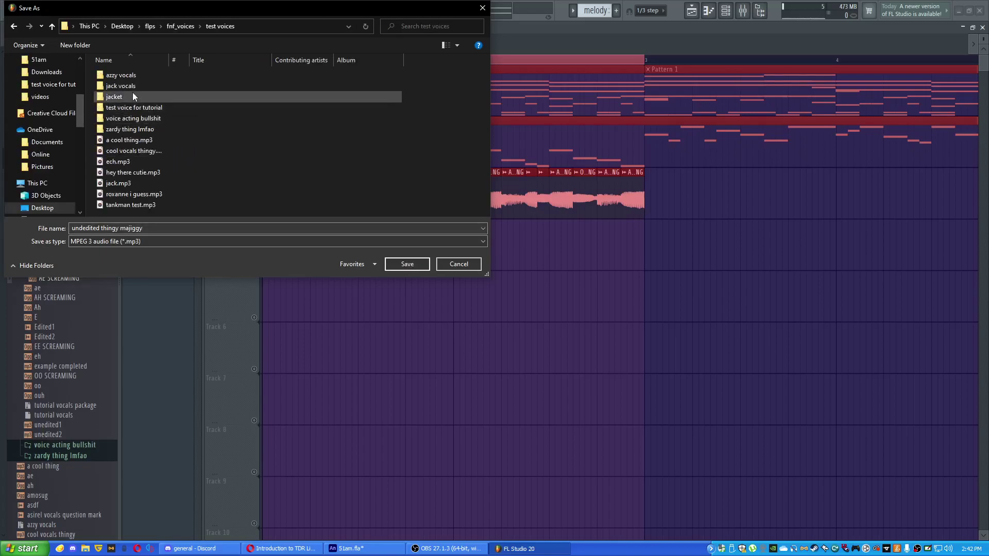
double_click(139, 107)
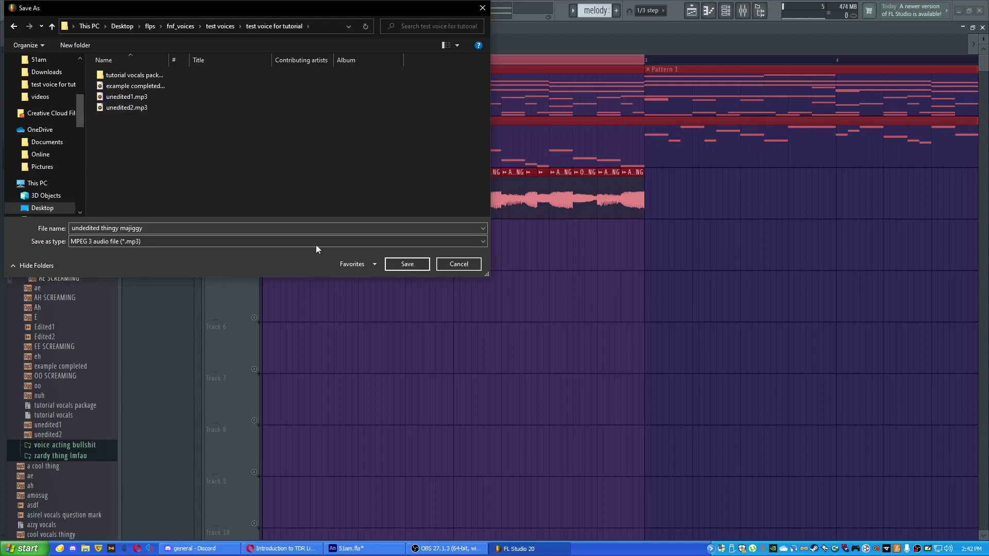
click(407, 264)
click(571, 415)
Step: Delete all the screaming vocal clips from Track 3
right_click(300, 210)
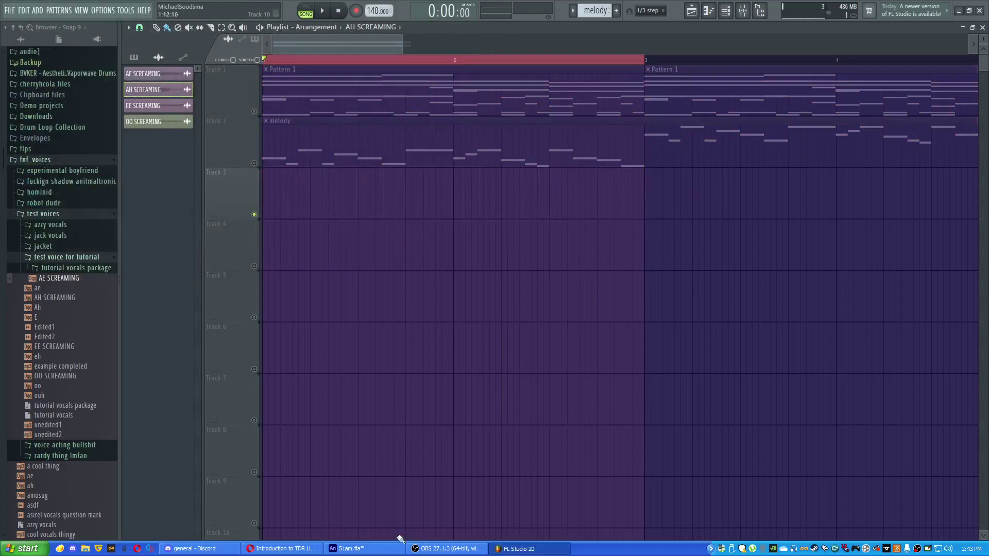
click(86, 549)
click(85, 548)
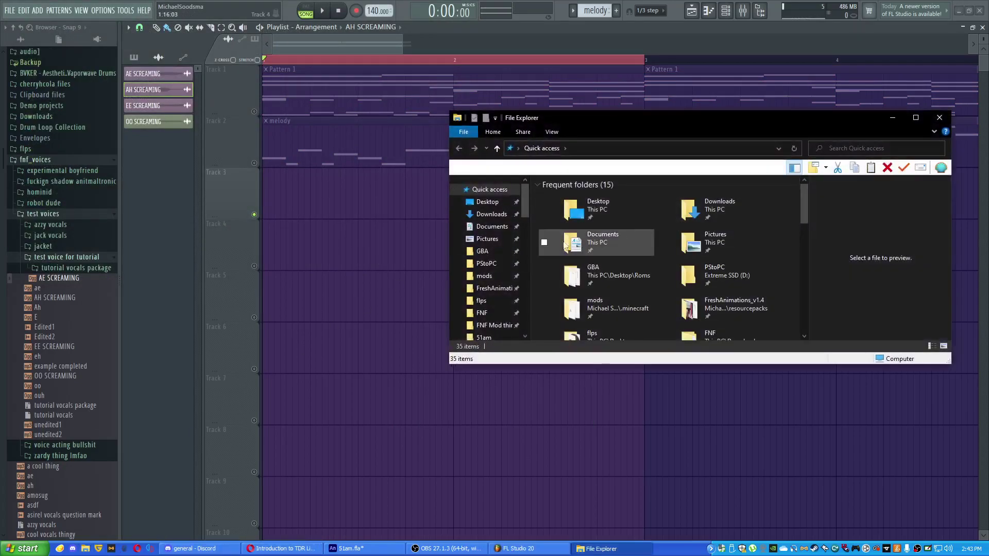
click(481, 300)
click(939, 118)
Step: Place the "undedited thingy majiggy" MP3 at the start of Track 3 and open it in Newtone for pitch correction
click(23, 29)
drag(49, 425, 270, 176)
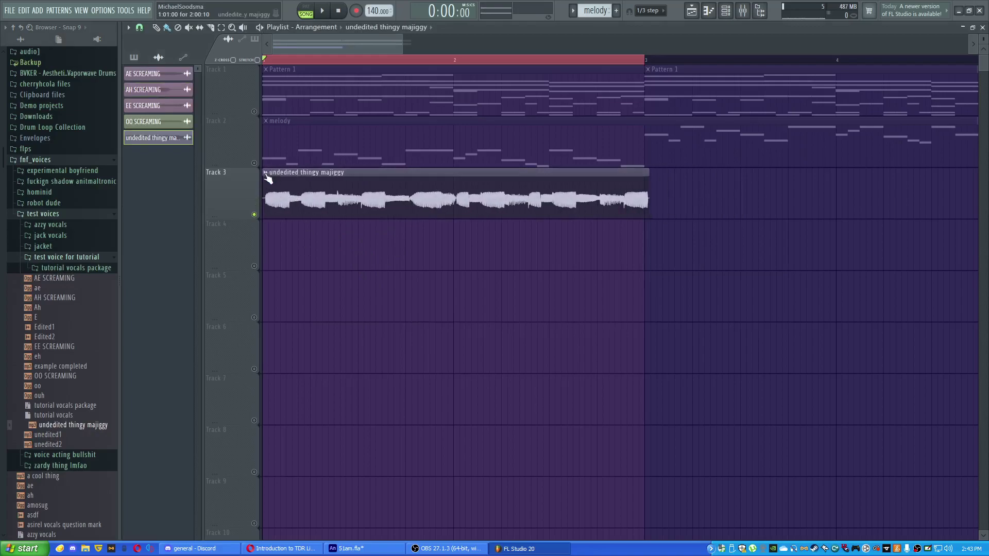
click(265, 173)
click(347, 211)
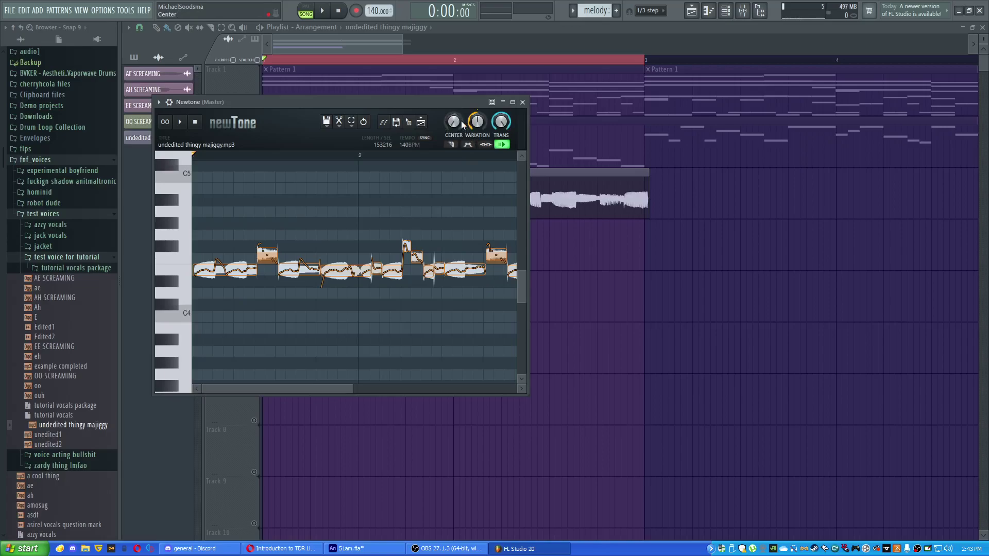
Step: Turn Newtone's Center fully up and Variation and Trans fully down for the vocal, working in an enlarged window
drag(462, 120, 477, 149)
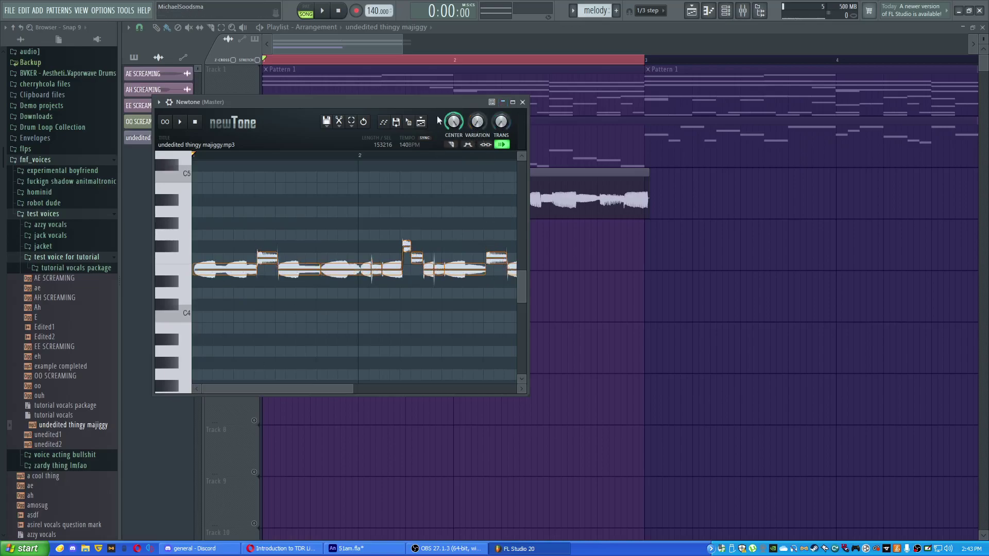
drag(530, 107, 807, 67)
scroll(603, 419, up, 3)
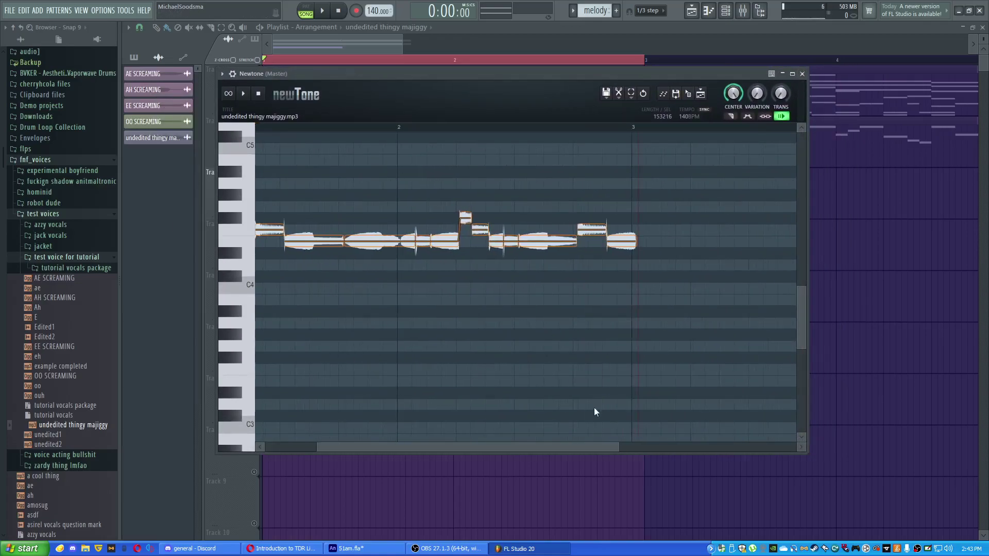
drag(428, 74, 705, 116)
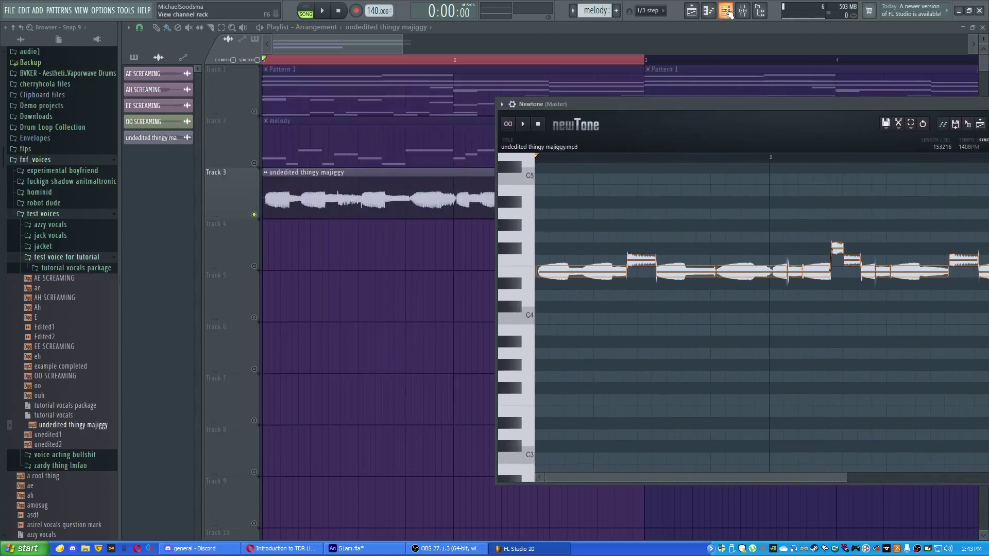
Step: Open the melody pattern's 3x Osc notes in a resized piano roll, showing bars 1 and 2 for pitch reference
double_click(430, 116)
drag(551, 155, 578, 98)
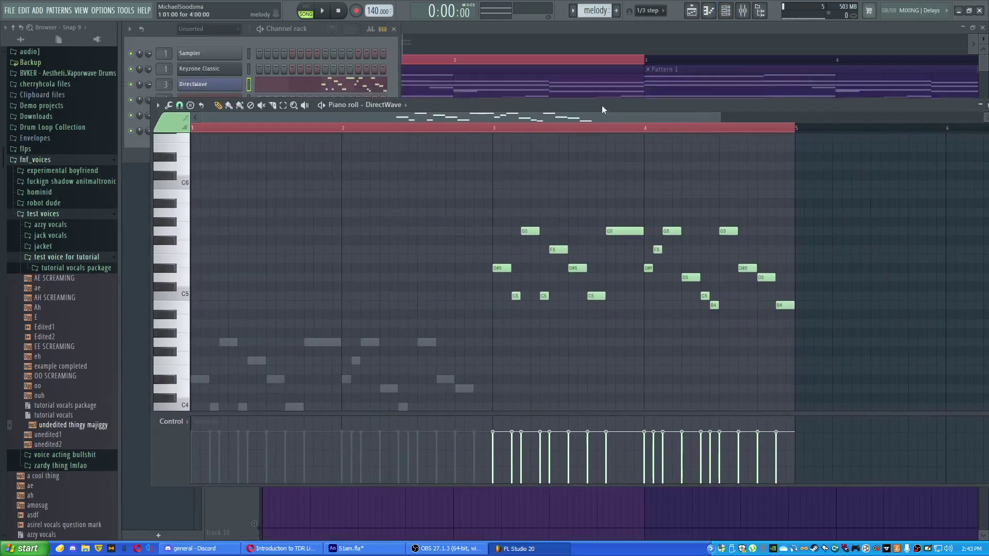
scroll(324, 200, down, 5)
right_click(323, 200)
right_click(324, 200)
drag(929, 100, 852, 110)
drag(931, 117, 590, 138)
drag(415, 110, 440, 114)
scroll(352, 134, up, 3)
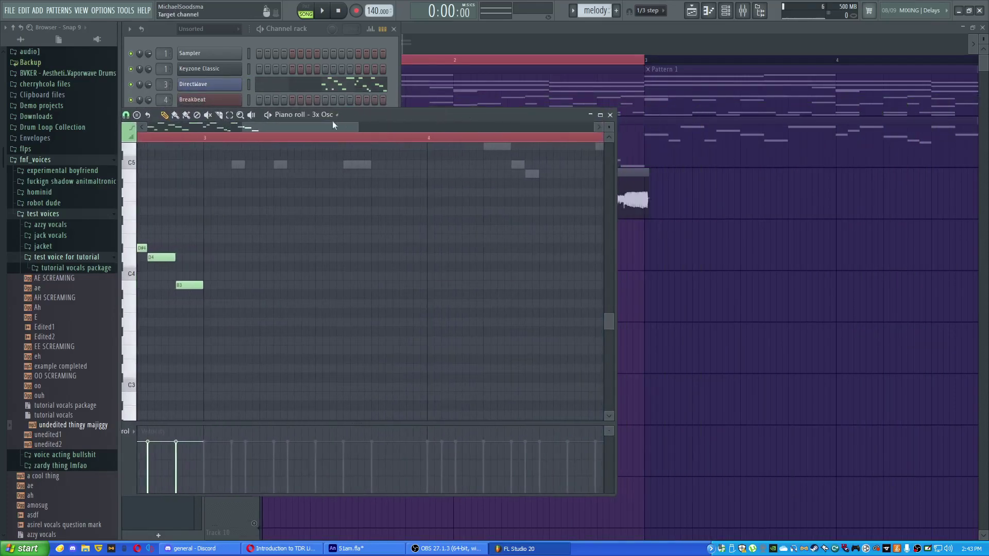
drag(328, 126, 232, 125)
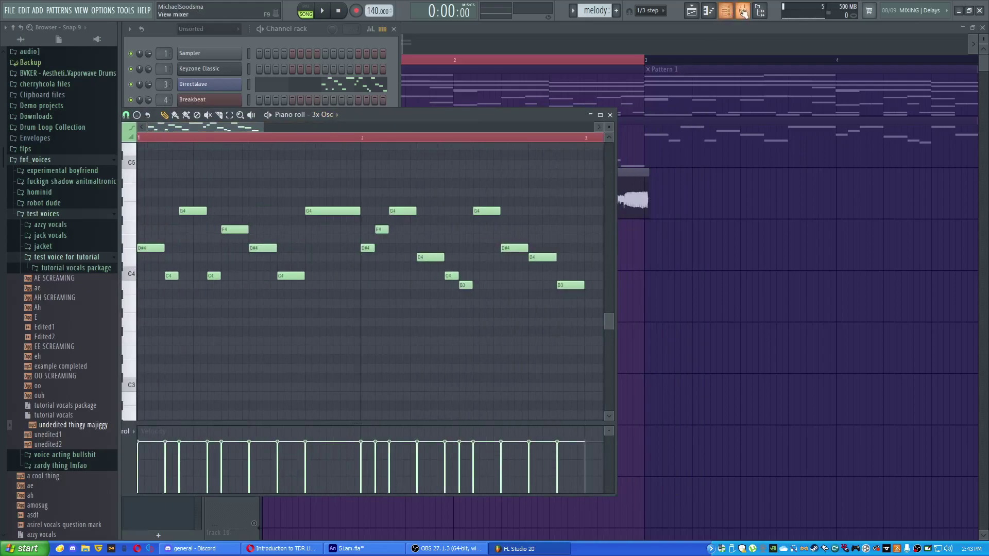
Step: Reopen Newtone from the mixer's Master track and place it beside the melody's piano roll
click(721, 11)
click(721, 11)
click(742, 11)
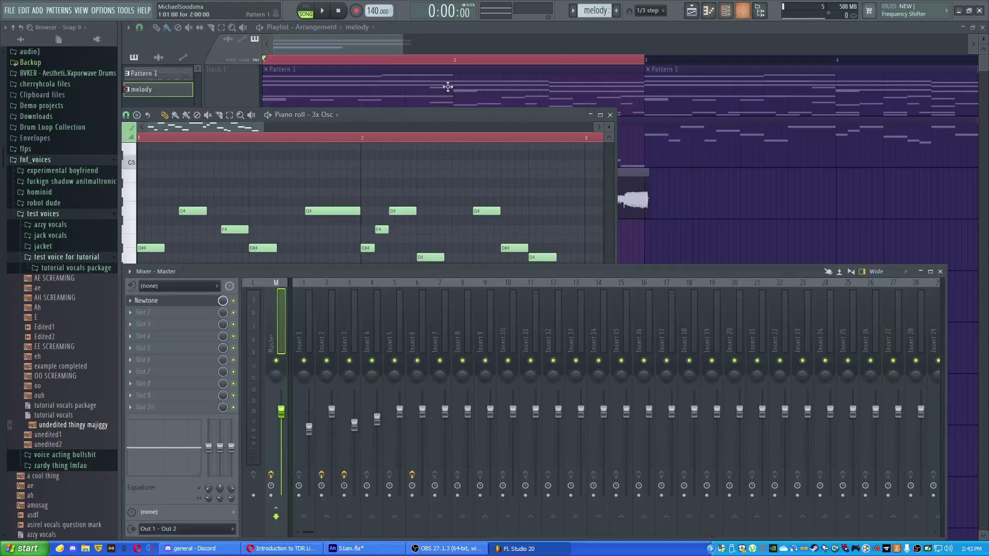
click(175, 302)
click(454, 116)
drag(673, 103, 704, 92)
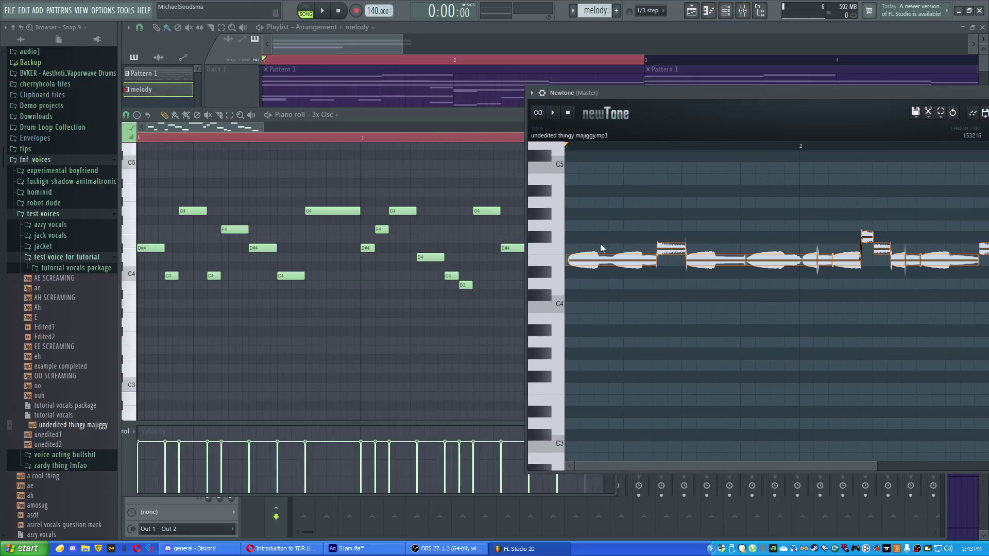
Step: Slice the vocal in Newtone wherever a melody note starts or ends across bars 1 and 2
click(600, 144)
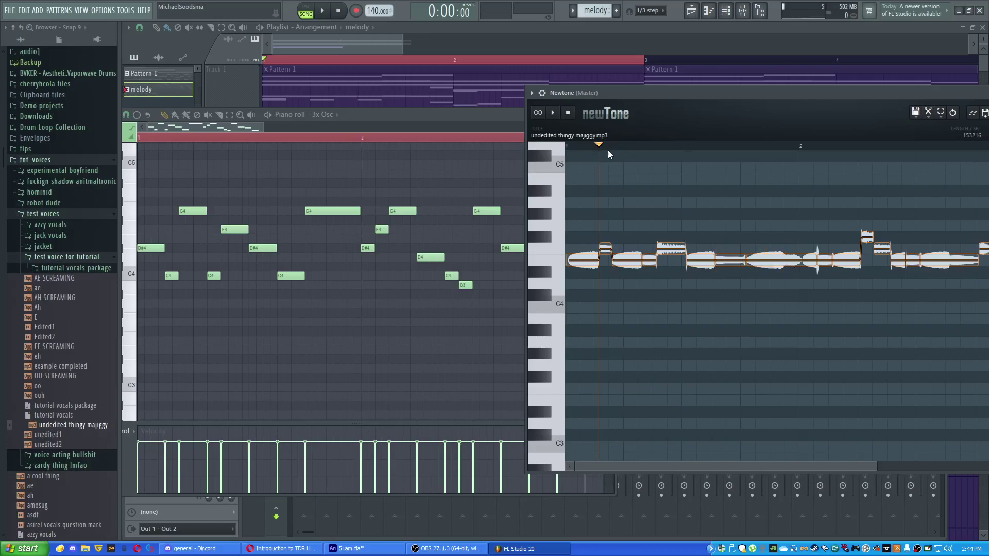
mouse_move(608, 150)
mouse_down()
mouse_move(812, 166)
mouse_move(951, 199)
mouse_up()
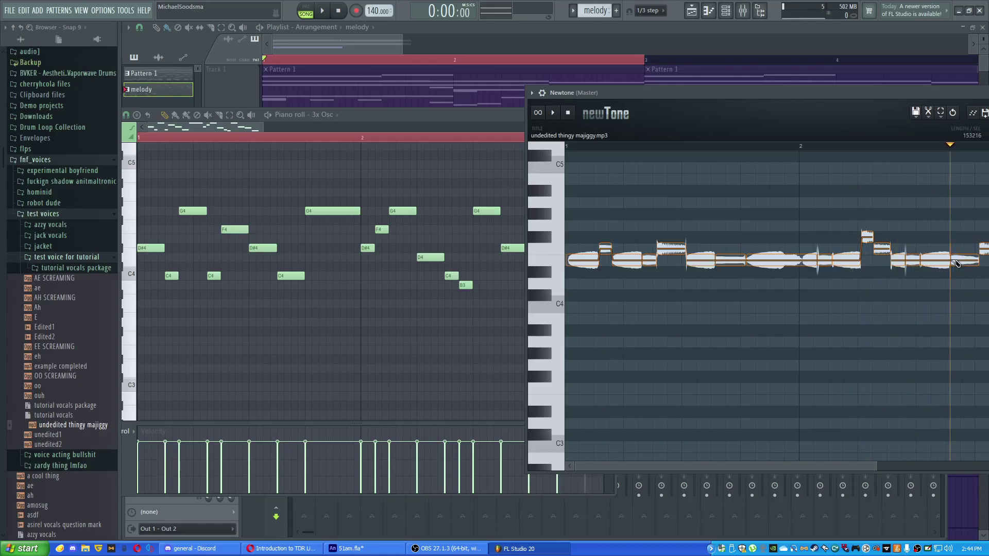
drag(860, 465, 807, 447)
drag(873, 93, 743, 80)
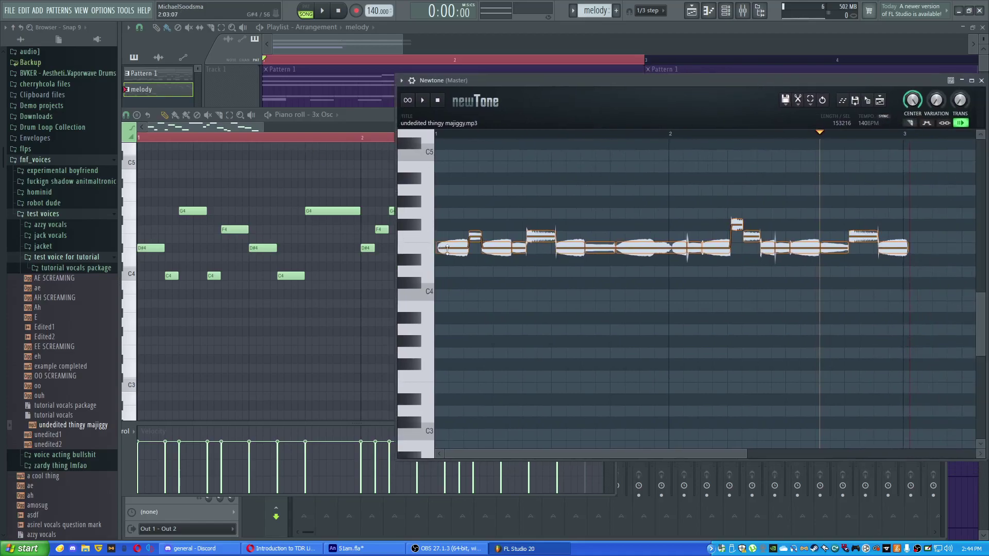
Step: Tune the bar 1 vocal slices to D#4, C4, G4, C4, F4, D#4, C4, G4 and the first three of bar 2 to D#4, F4, G4
drag(447, 250, 475, 294)
drag(498, 245, 497, 214)
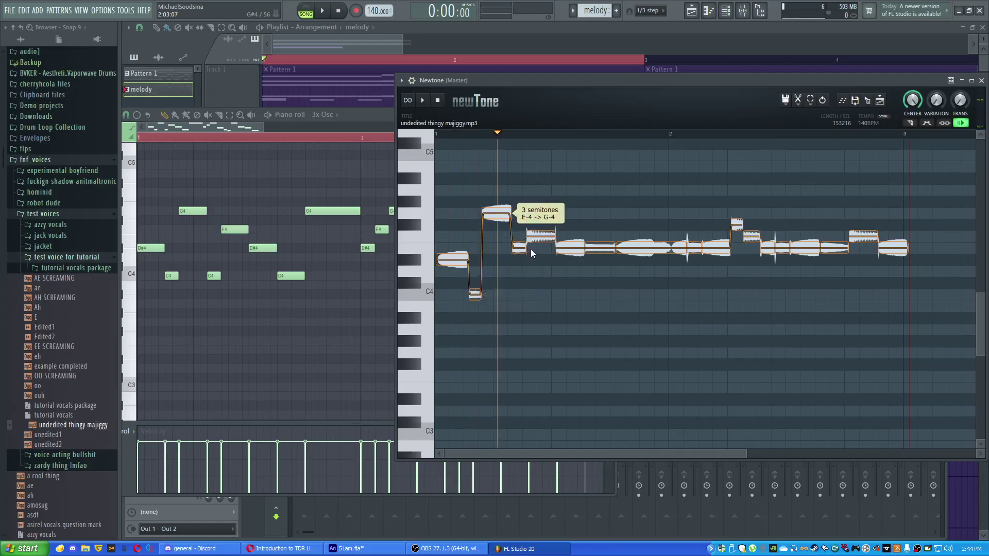
drag(520, 248, 535, 267)
click(543, 236)
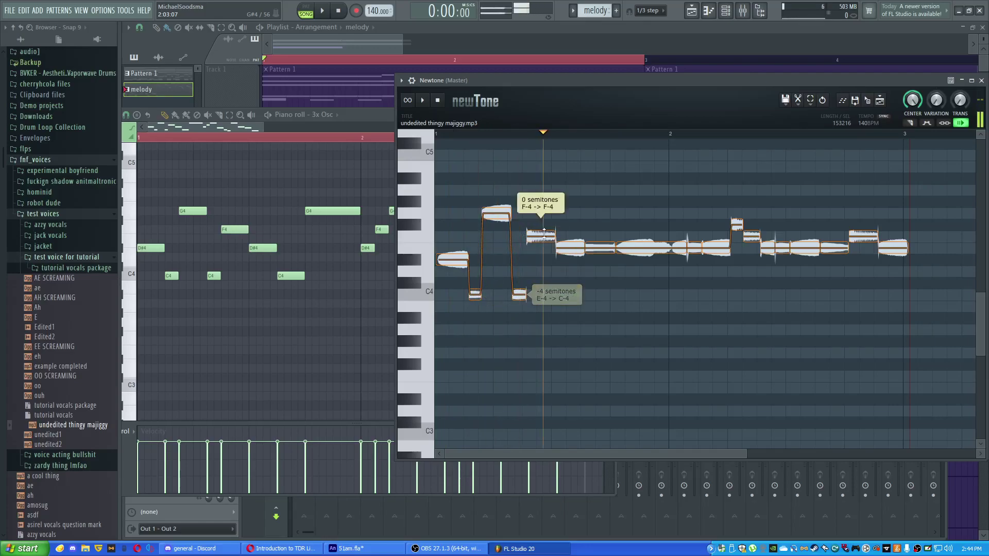
drag(570, 248, 680, 213)
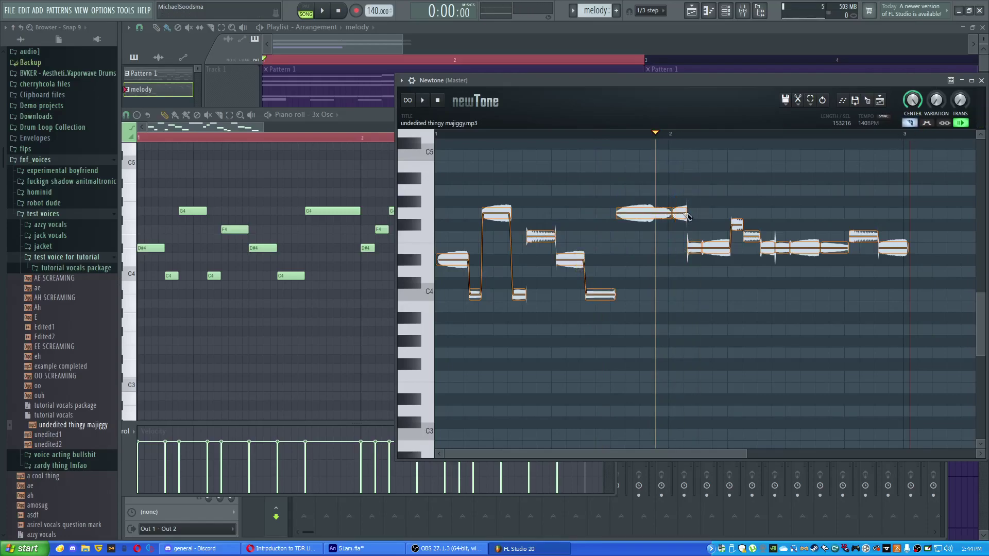
drag(680, 213, 715, 213)
Step: Tune the remaining bar 2 vocal slices to D4, D4, C4, B3, G4, D#4 and D4, and the final slice to G3
drag(362, 228, 179, 249)
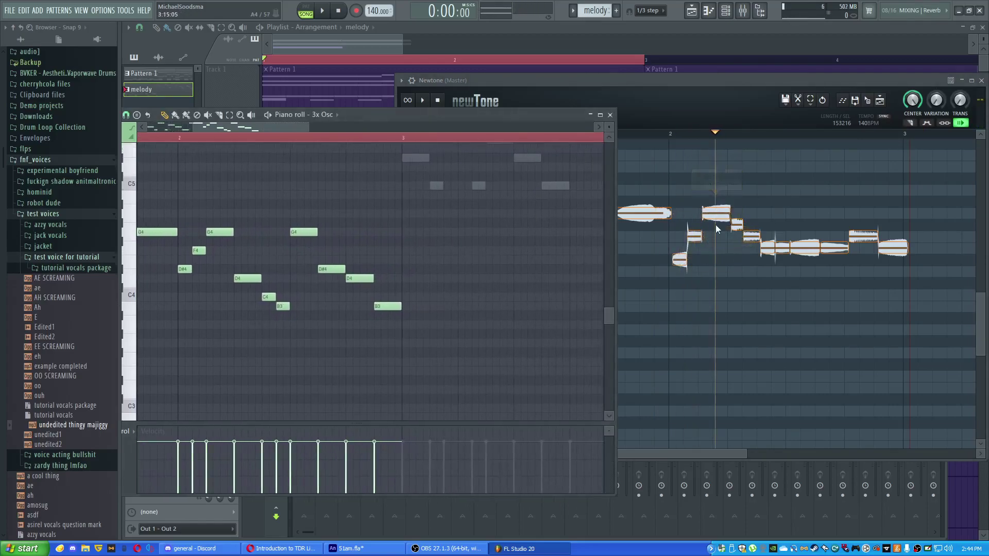
drag(739, 223, 740, 265)
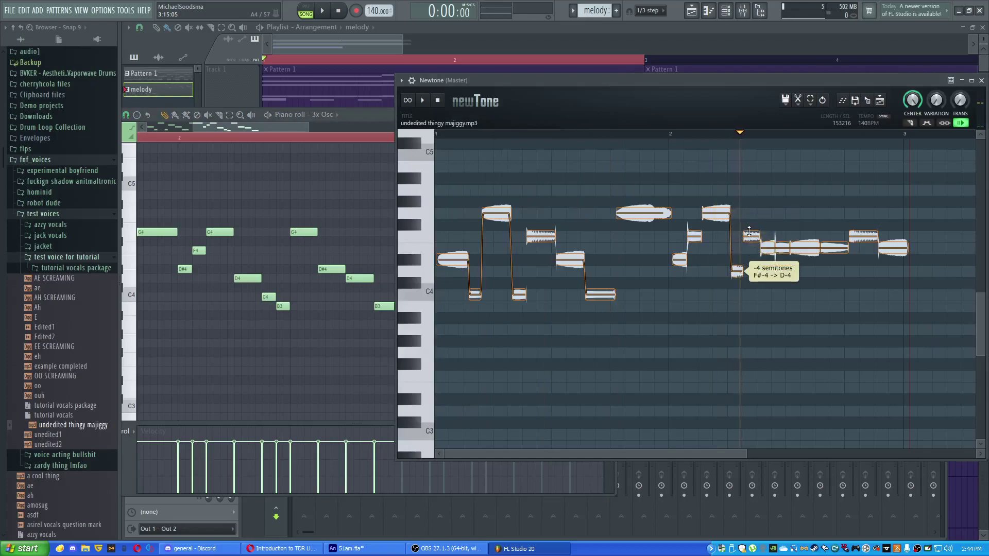
drag(749, 231, 767, 294)
drag(783, 247, 784, 304)
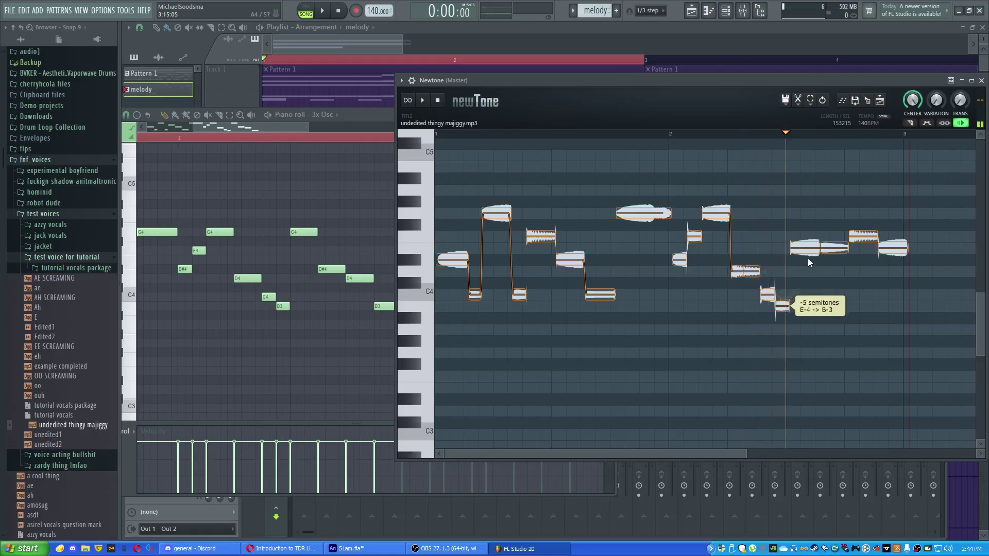
drag(808, 247, 807, 209)
drag(839, 250, 797, 353)
Step: Play back the retuned vocal in Newtone to check its pitches
key(space)
key(space)
scroll(869, 298, down, 2)
key(space)
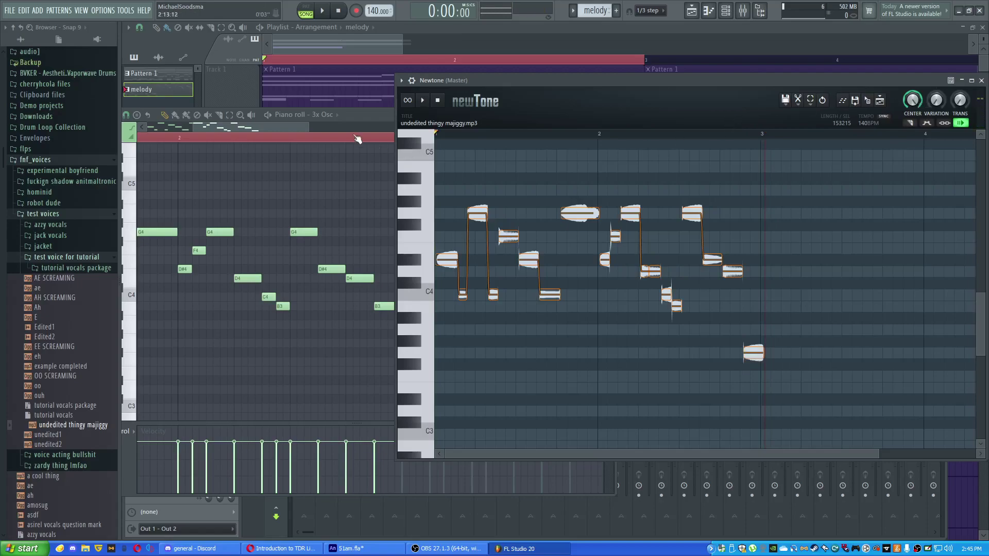
Step: Close the piano roll and load Edison into the second effect slot of the Master track
key(F7)
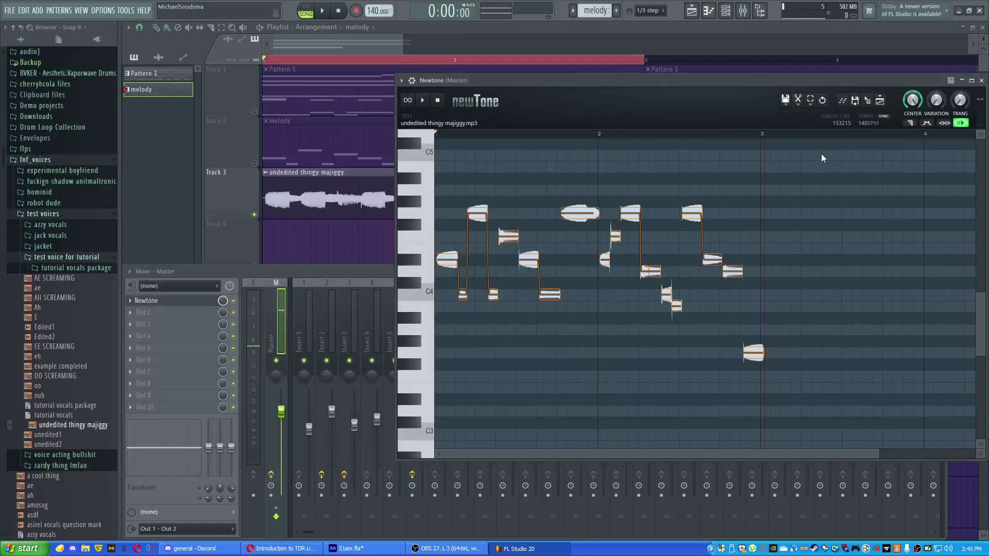
click(130, 315)
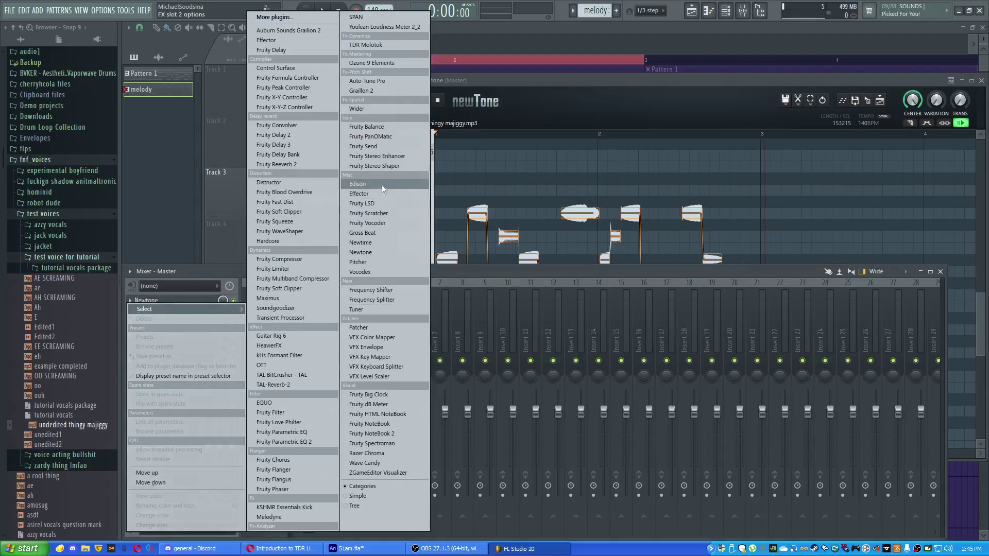
click(381, 184)
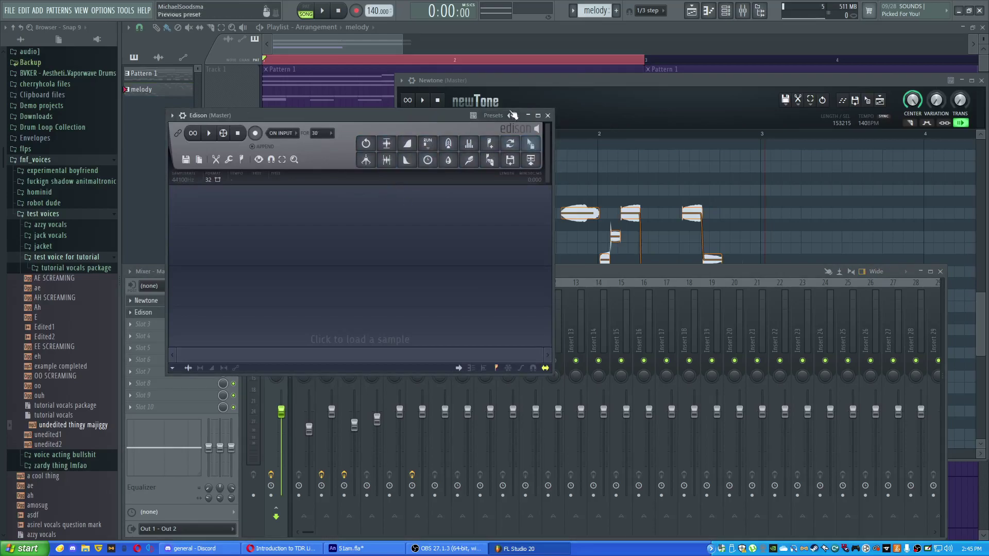
click(629, 135)
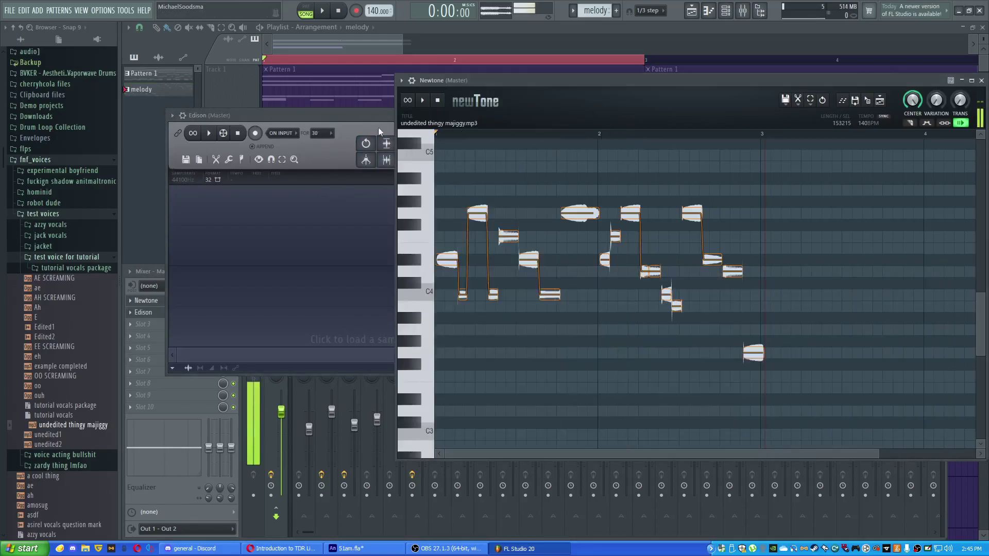
Step: Record Newtone's playback of the tuned vocal into Edison and trim the silence at the start of the recording
click(256, 133)
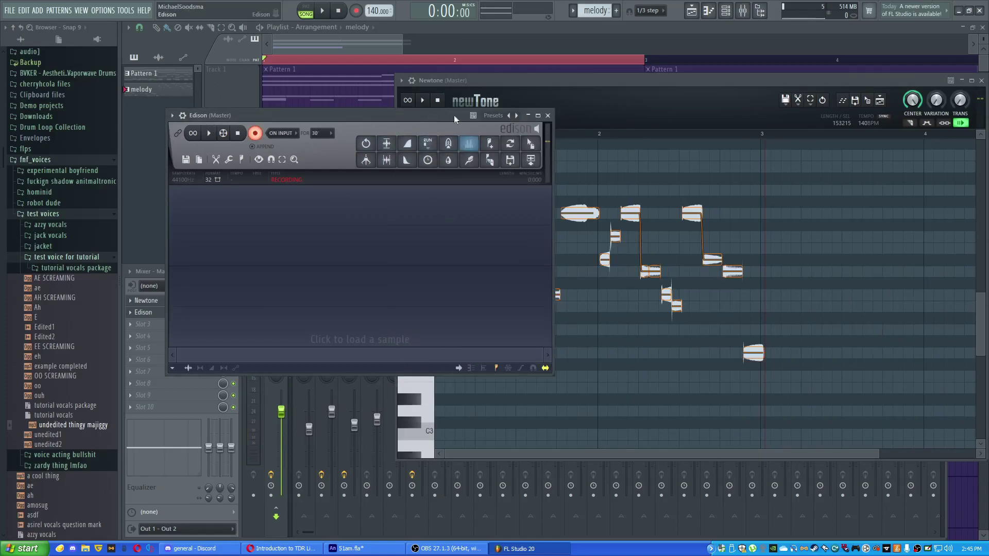
click(424, 101)
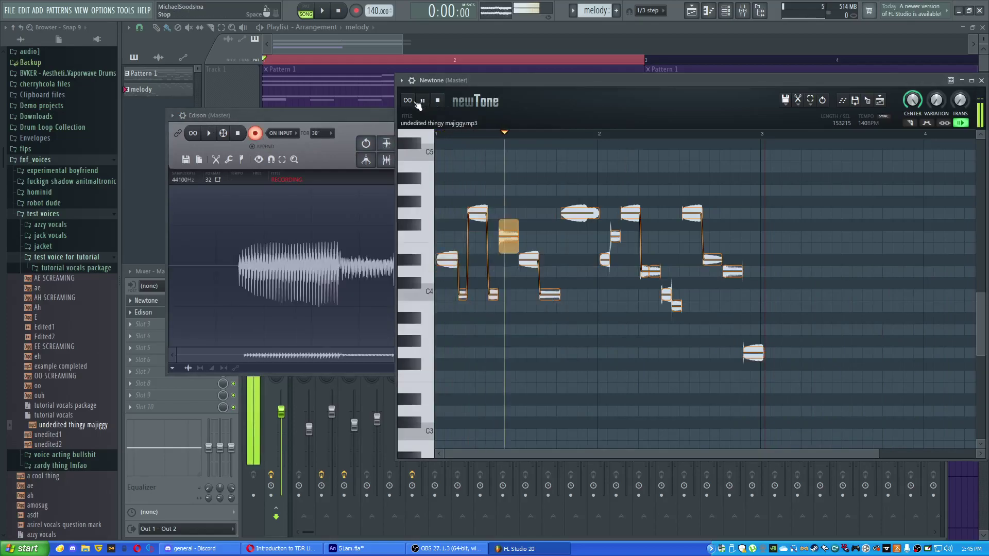
click(241, 137)
click(437, 100)
click(252, 190)
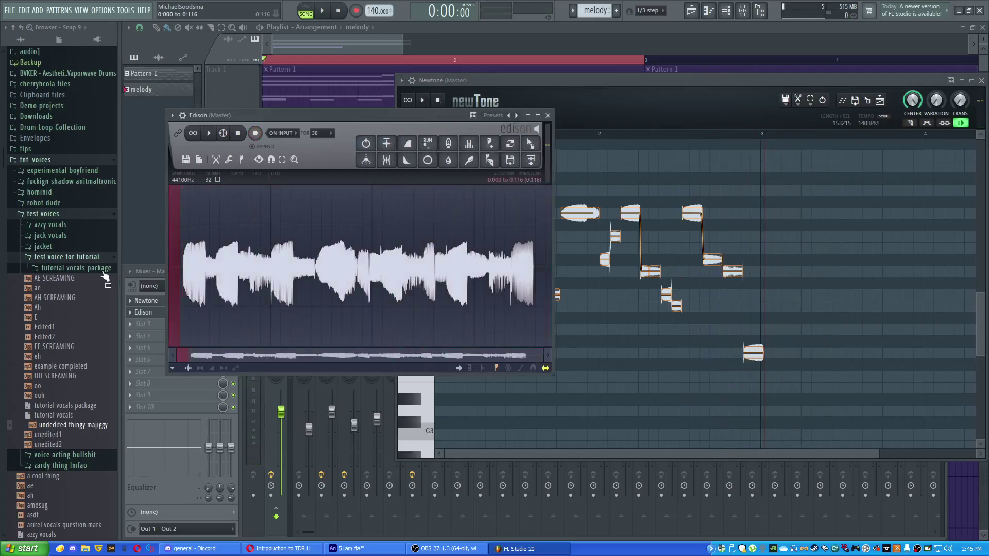
drag(104, 276, 221, 298)
Step: Save the Edison recording as the WAV "edit4d thigny majiggynhgig" in flps > fnf_voices > test voices > test voice for tutorial
click(200, 162)
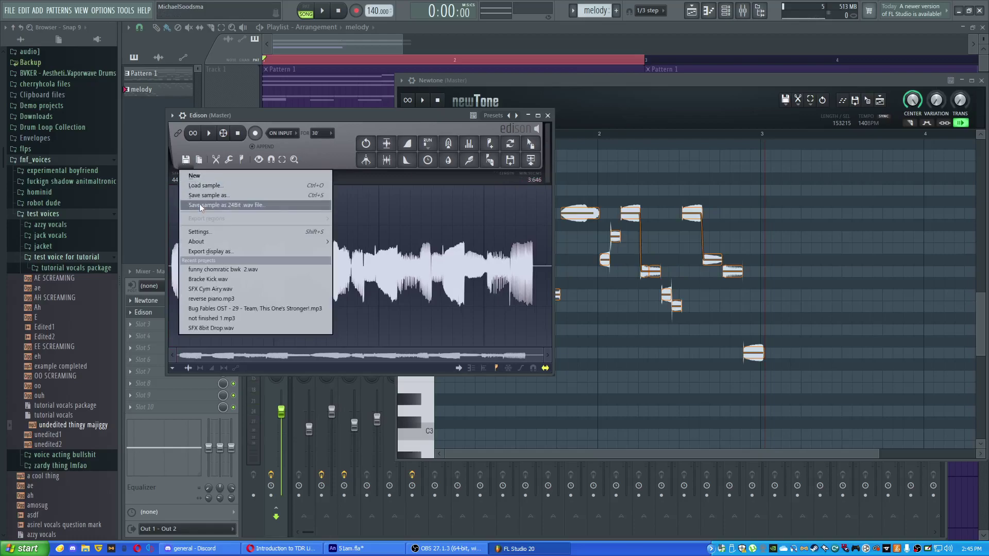
click(205, 200)
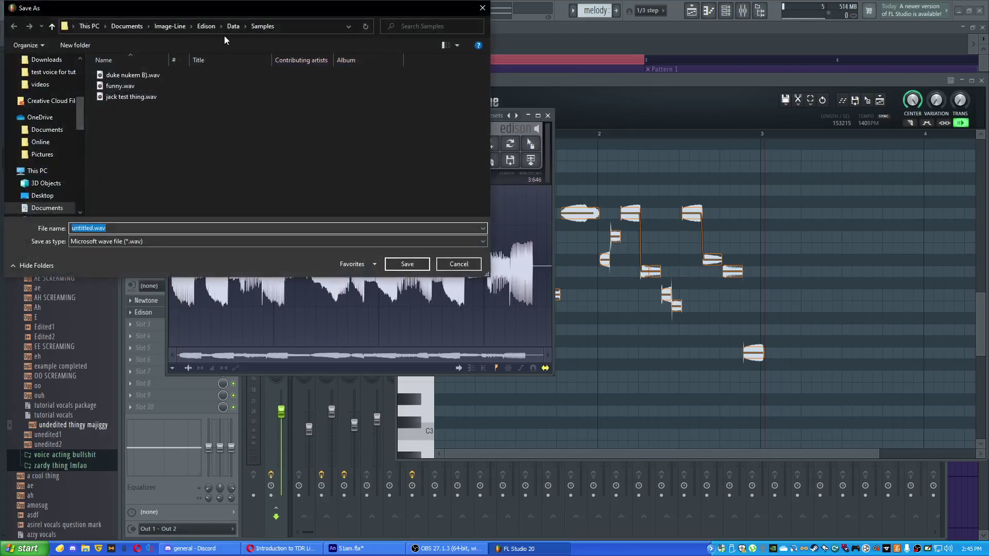
scroll(54, 109, up, 2)
click(52, 86)
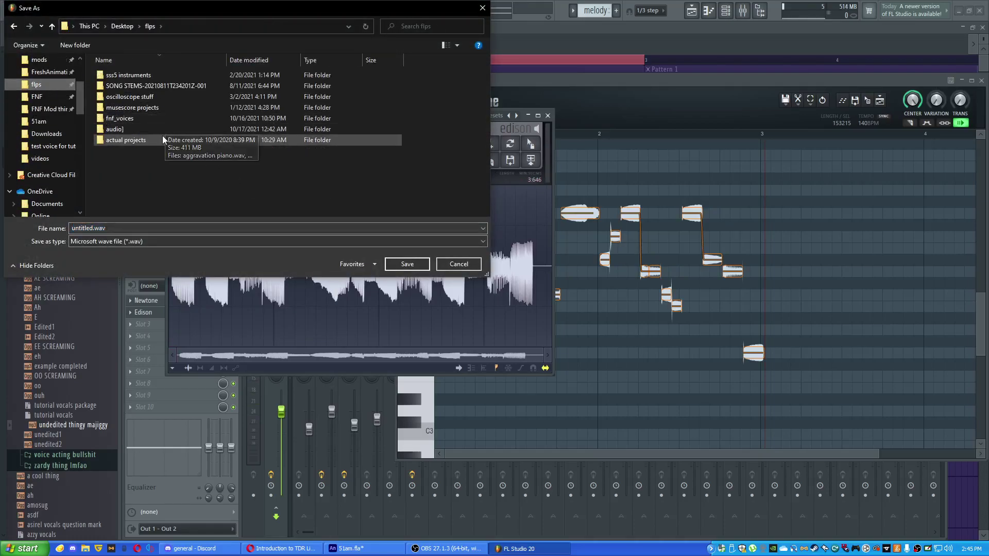
double_click(166, 122)
double_click(165, 122)
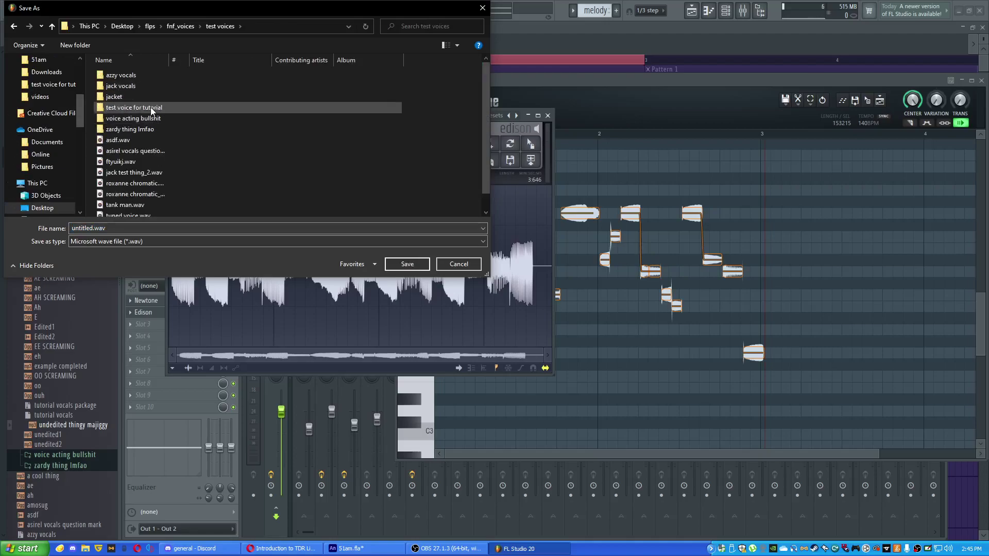
double_click(156, 108)
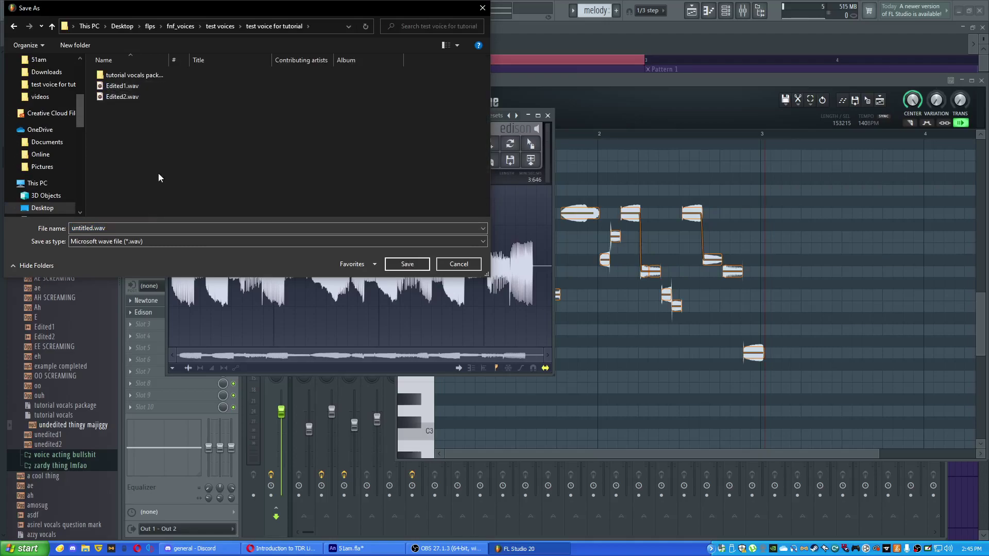
click(169, 229)
text(edit4d thigny majiggynhgig)
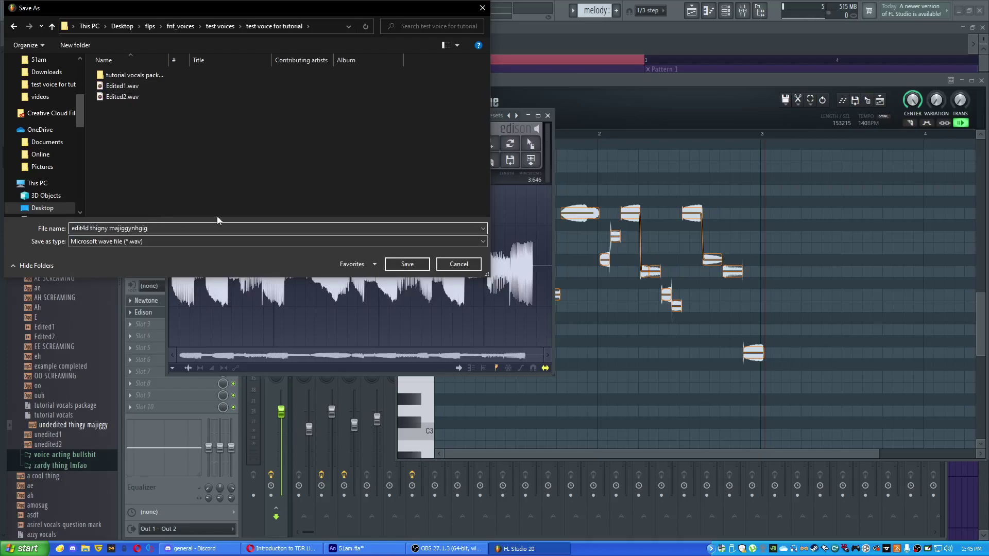
click(393, 265)
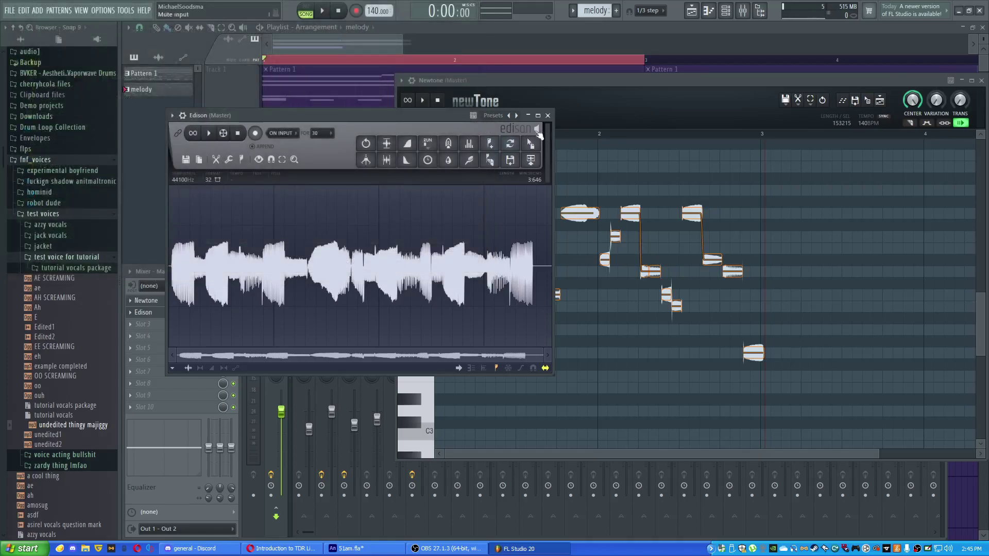
Step: Close the Edison, Newtone and mixer windows to clear the playlist
click(548, 116)
drag(664, 82, 474, 98)
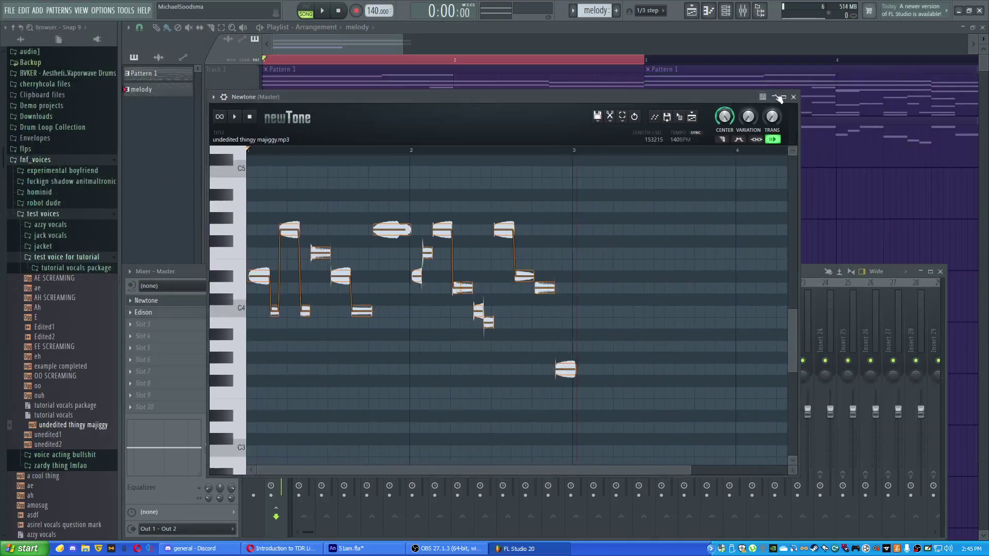
click(792, 97)
key(F9)
Step: Place the refreshed browser's "edit4d thigny majiggynhgig" on Track 3, aligning its first sound with the start of bar 1
right_click(641, 186)
click(23, 30)
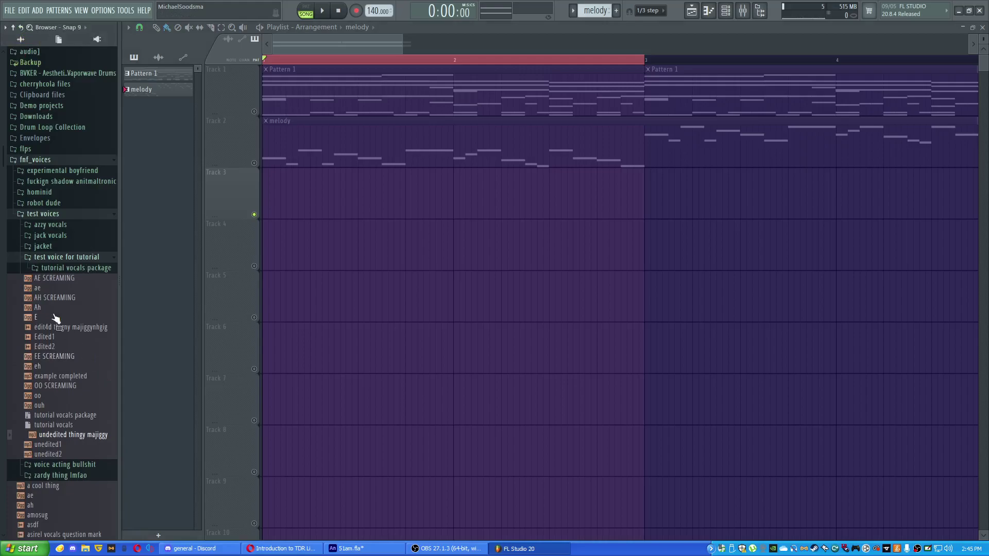
drag(50, 324, 273, 199)
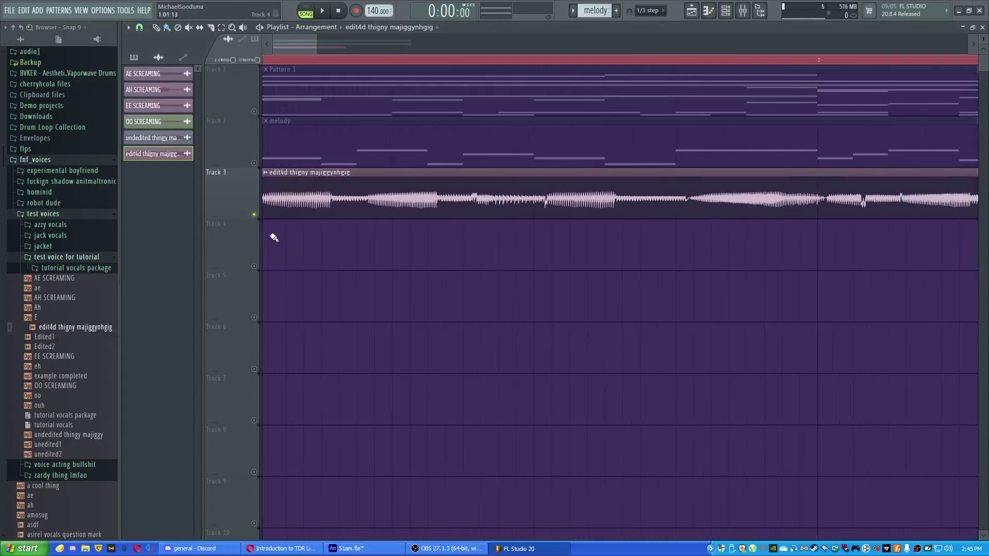
scroll(273, 236, up, 2)
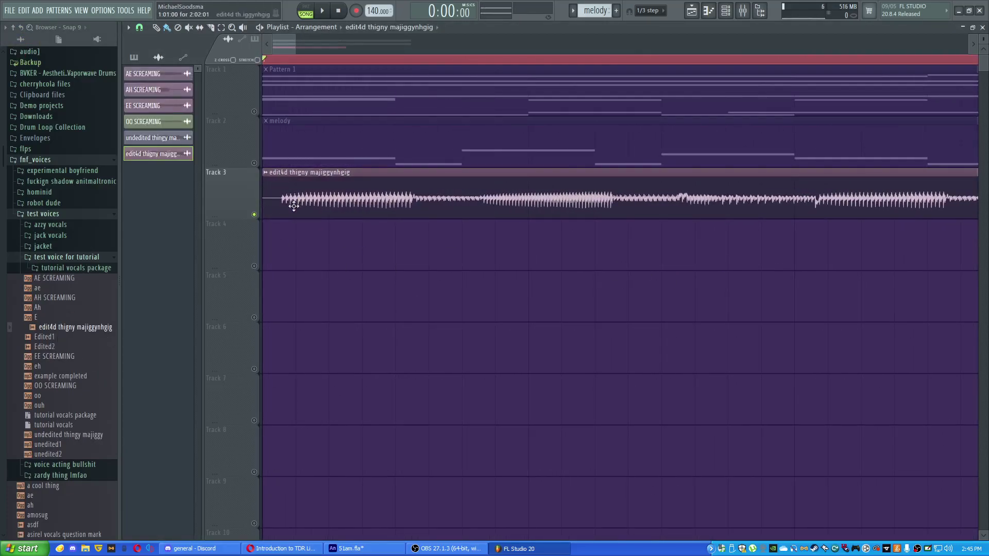
scroll(294, 206, down, 2)
scroll(294, 206, up, 1)
scroll(294, 205, down, 1)
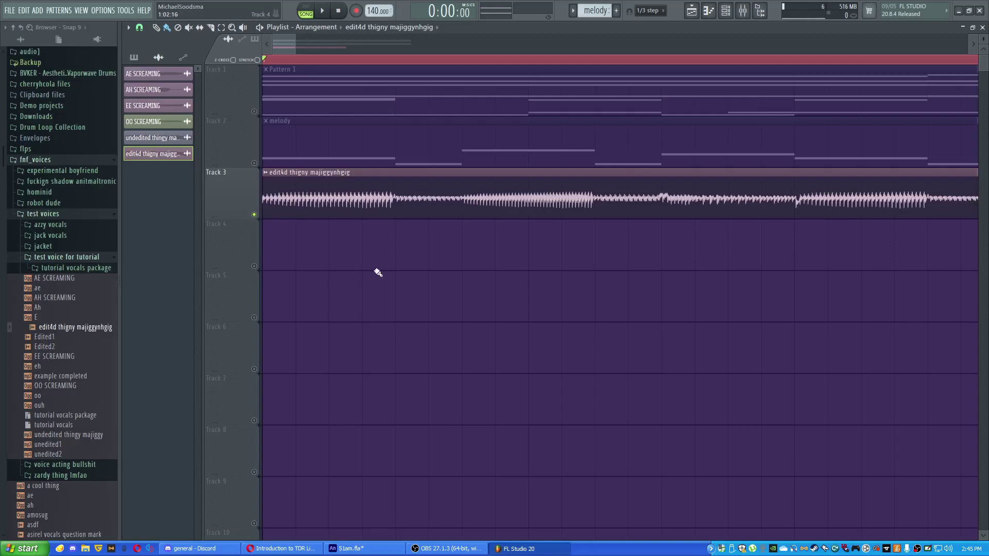
Step: Play the tuned vocal on Track 3 together with Pattern 1 across the first two bars
key(space)
scroll(496, 287, down, 4)
scroll(411, 263, down, 1)
scroll(469, 293, down, 3)
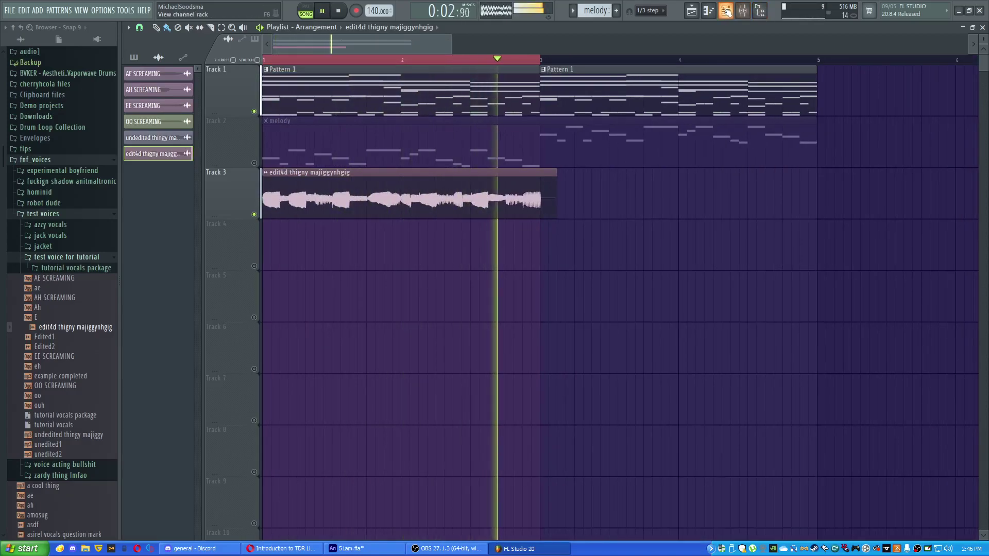
key(space)
Step: Trim the melody clip on Track 2 so that it starts at bar 3, and start playback
double_click(287, 154)
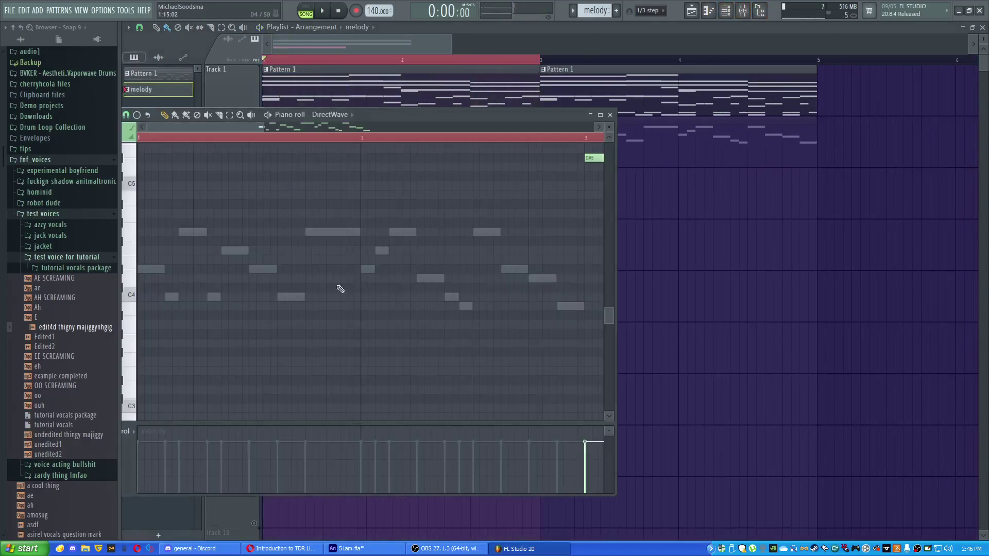
click(609, 114)
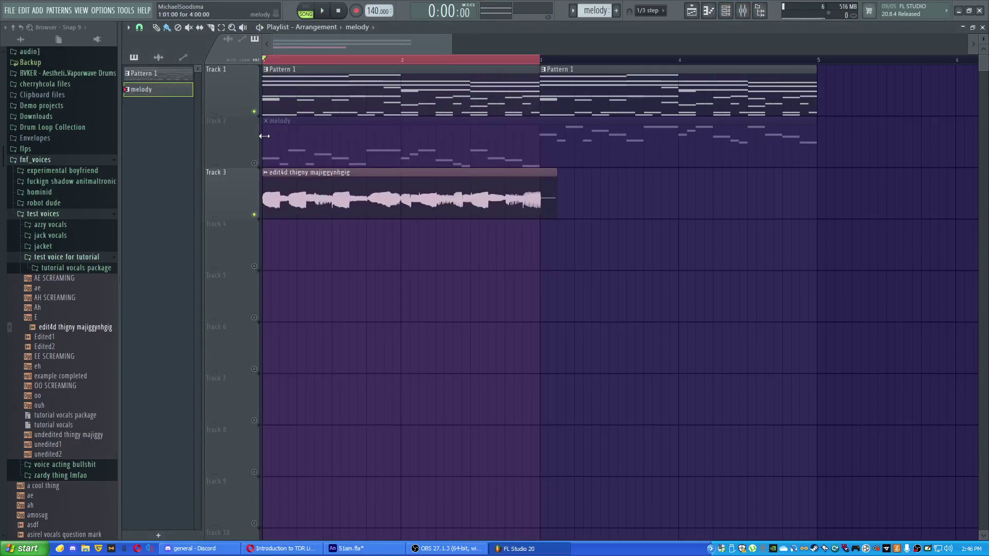
key(space)
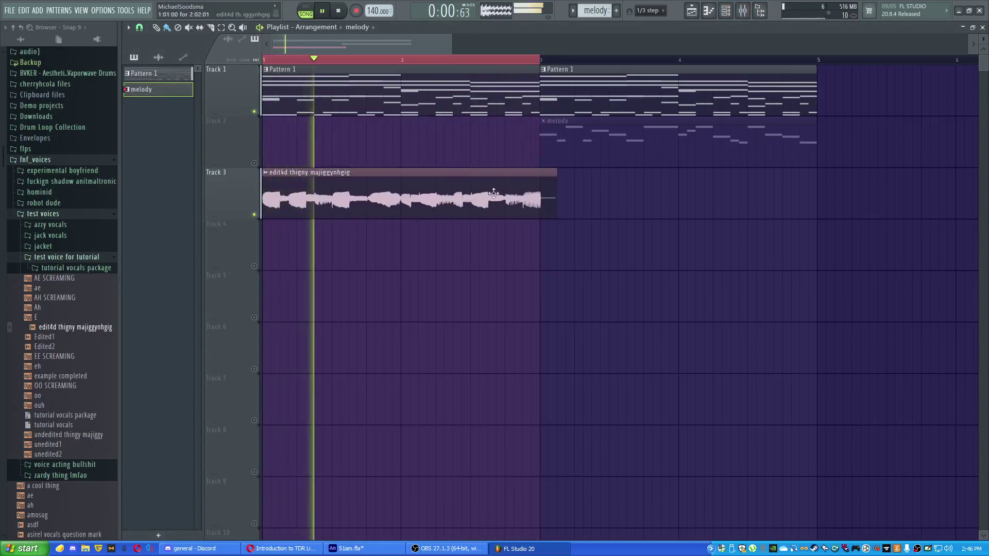
Step: Shorten the end of the vocal clip on Track 3 to about bar 3 and unmute Track 2
drag(553, 180, 538, 179)
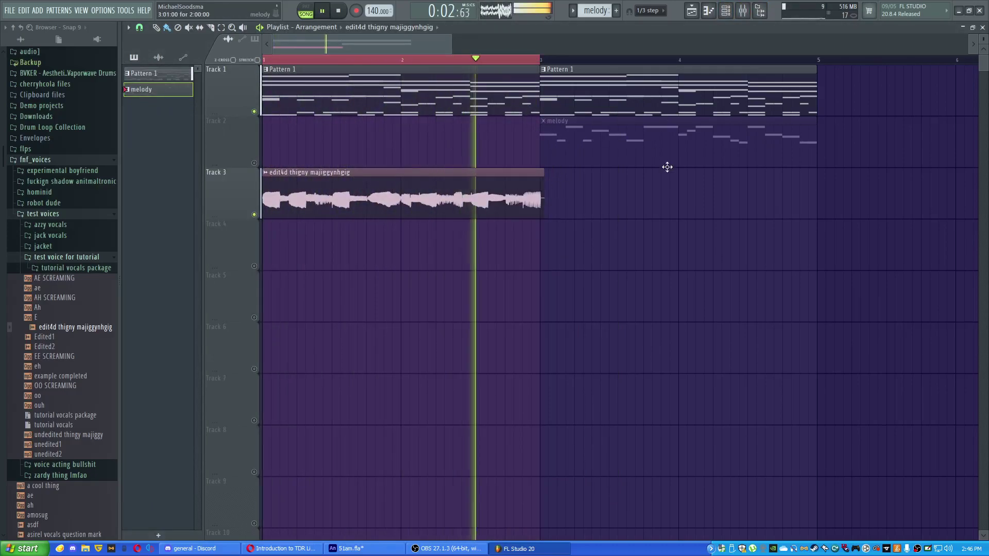
key(space)
click(254, 162)
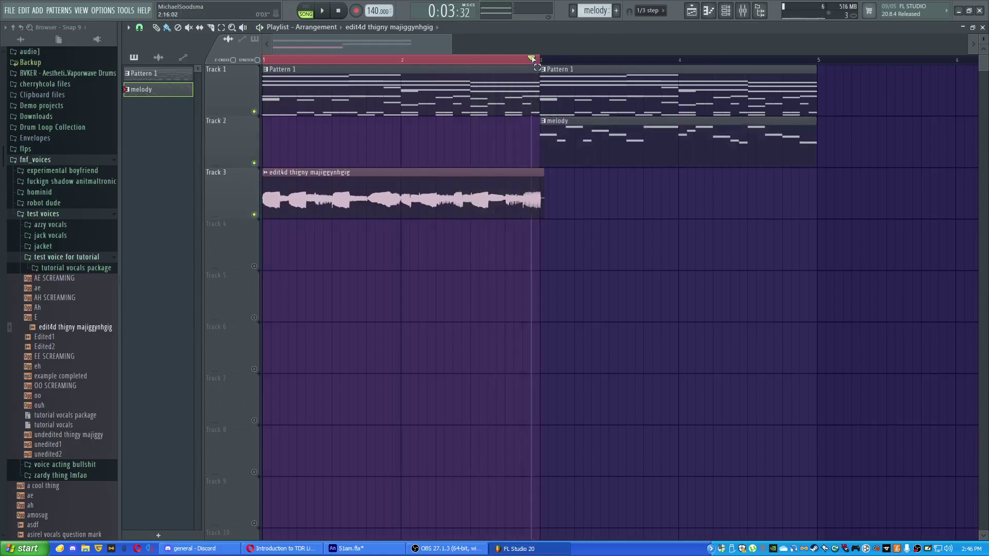
Step: Play the transition from the vocal to the melody near the end of bar 2
click(531, 59)
key(space)
key(space)
Step: Show the audio channels and route the "edit4d thigny majiggynhgig" channel to mixer Insert 3
click(727, 10)
click(726, 11)
click(742, 10)
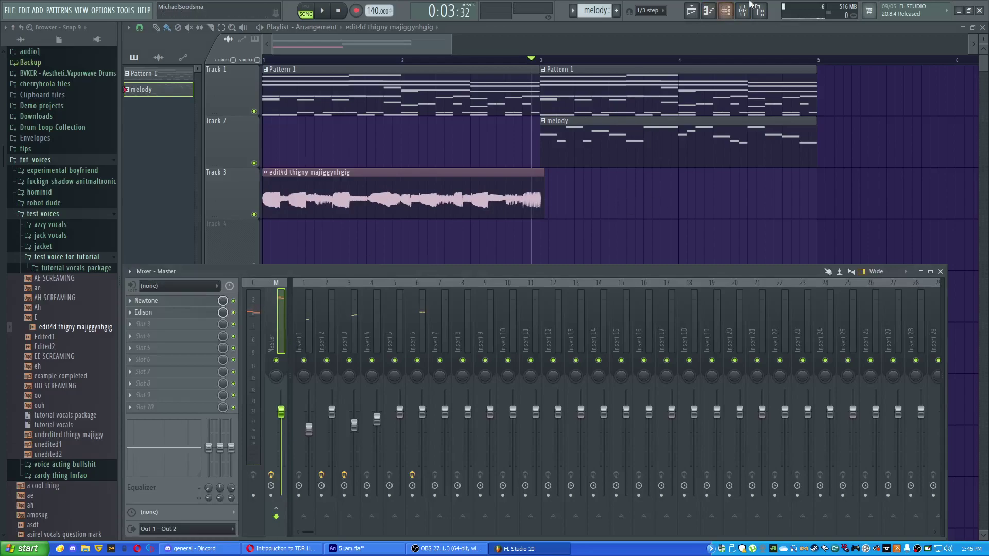
click(726, 12)
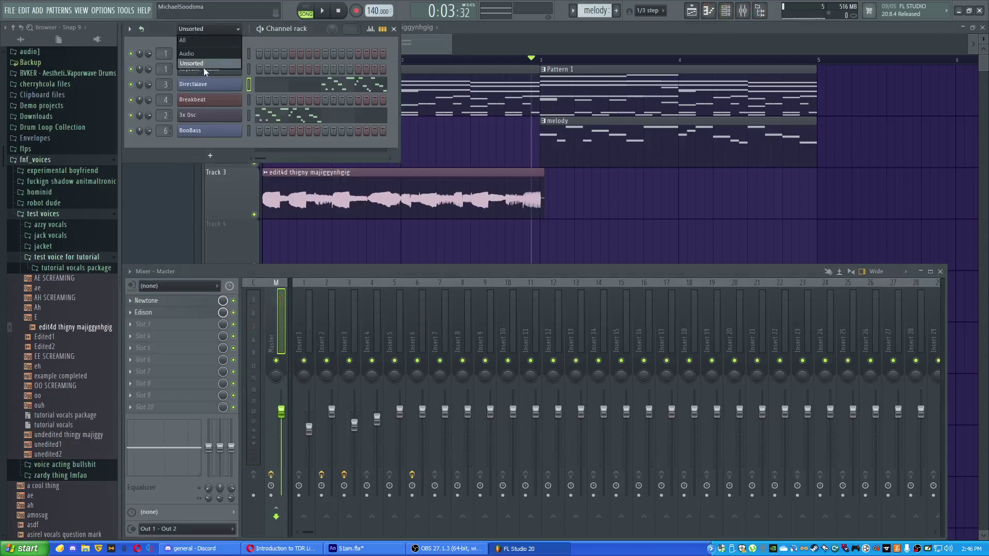
click(186, 53)
click(164, 130)
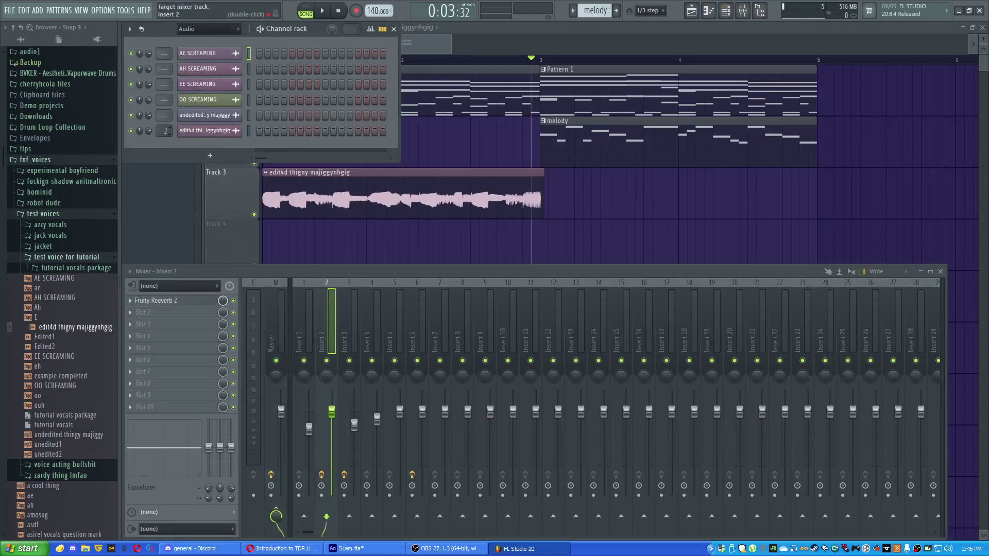
scroll(165, 131, up, 1)
Step: Play the song with the vocal on Insert 3 and examine the signal in its Fruity parametric EQ 2
key(space)
key(space)
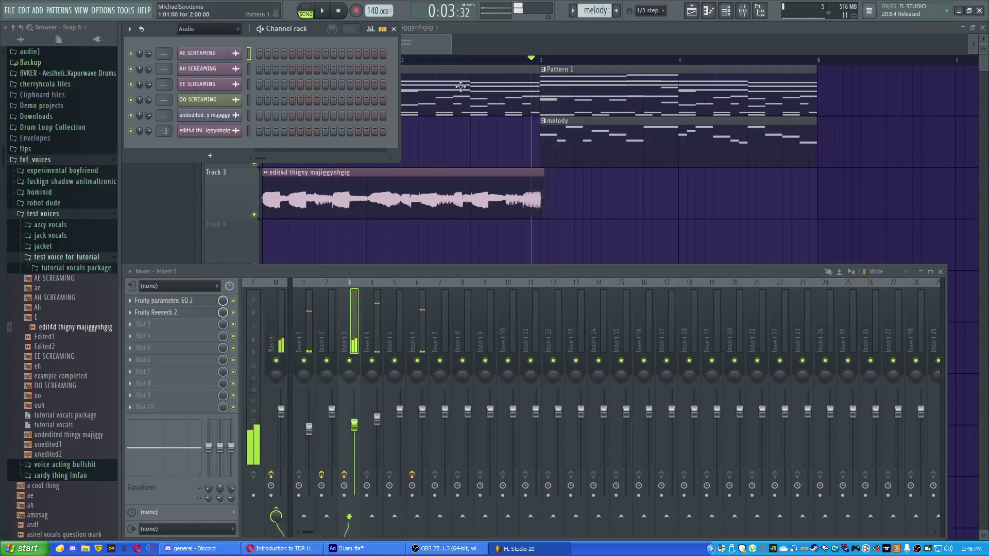
click(197, 304)
key(space)
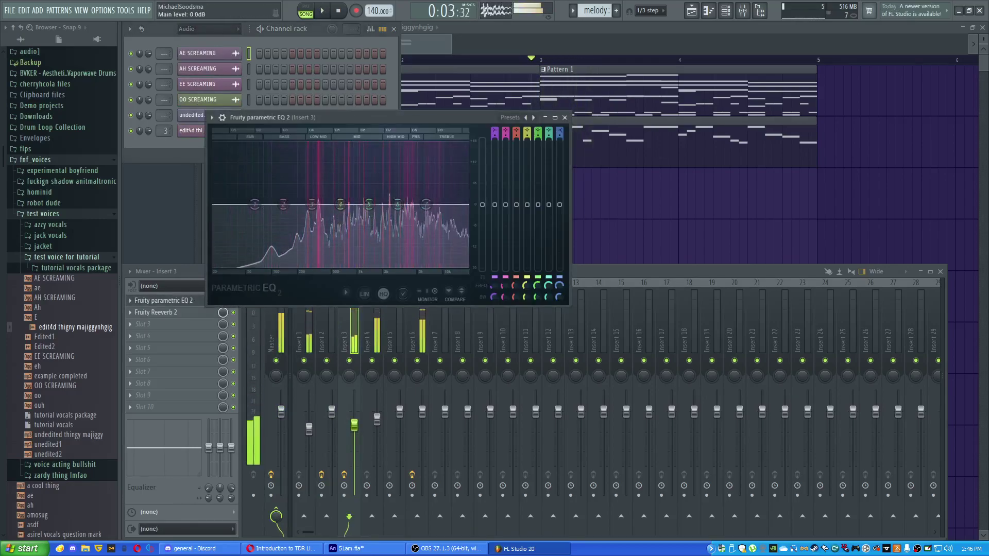
click(564, 117)
Step: Return playback to the start of bar 1 and raise the main level of Insert 3's Fruity parametric EQ 2 to its maximum
click(507, 55)
click(264, 59)
key(space)
key(F9)
click(195, 302)
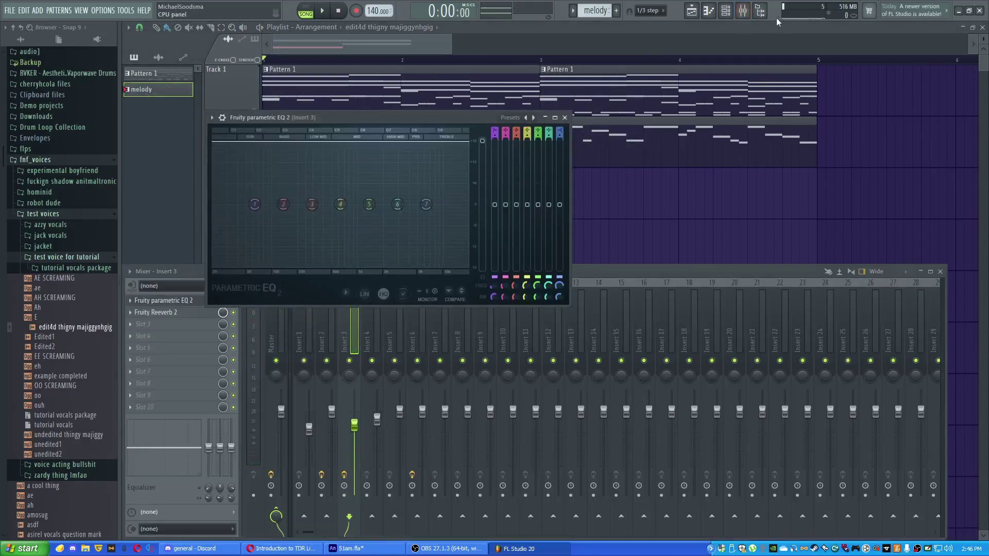
Step: Route the "edit4d thigny majiggynhgig" channel to mixer Insert 2 and play the song to hear it
click(748, 13)
click(726, 10)
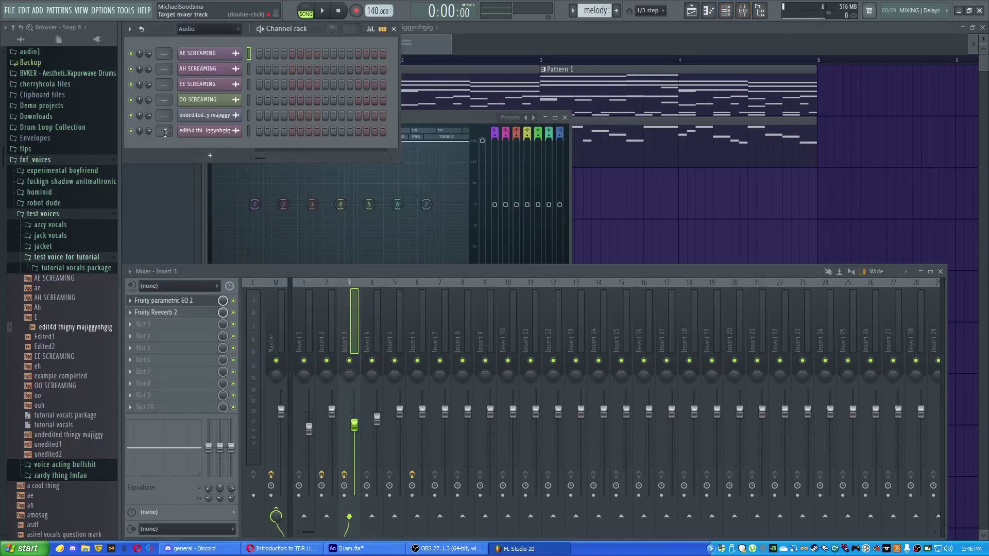
scroll(165, 131, down, 1)
key(space)
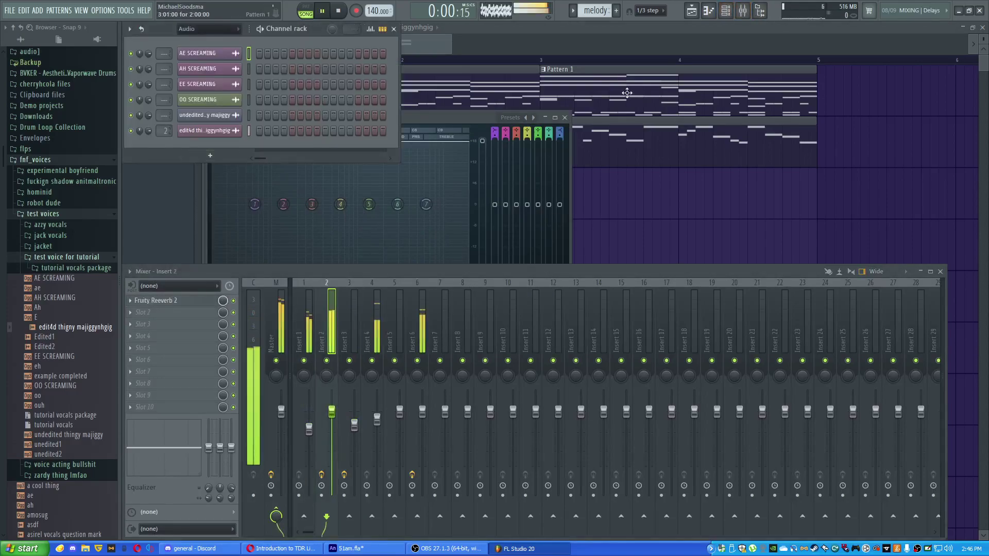
key(space)
Step: Load TAL BitCrusher into Insert 2 before Fruity Reeverb 2 and audition its effect on the vocal
click(137, 304)
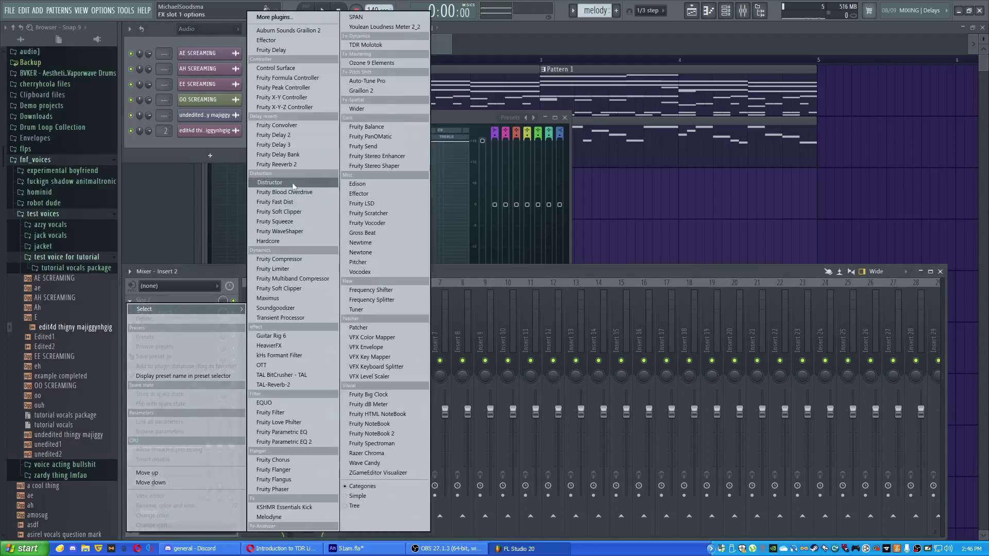
click(286, 376)
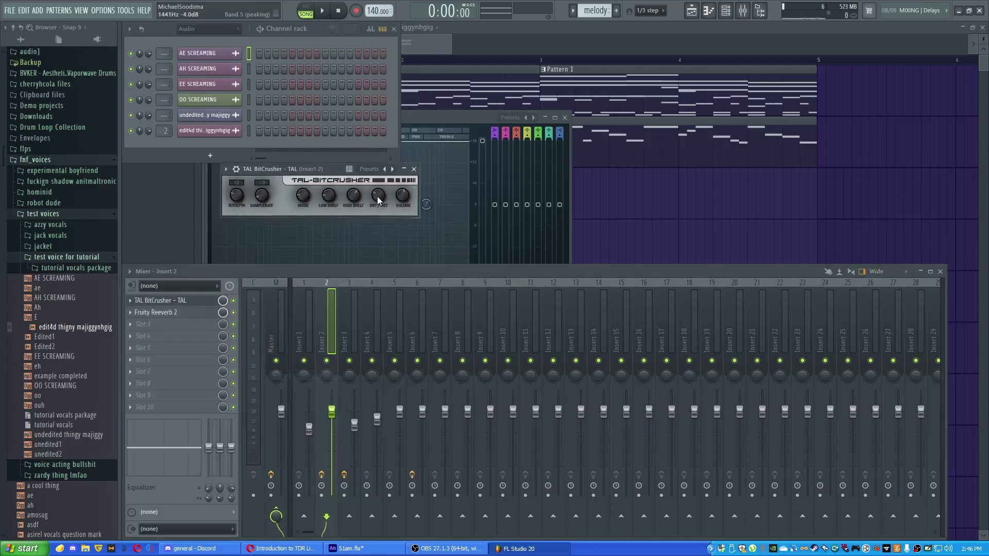
key(space)
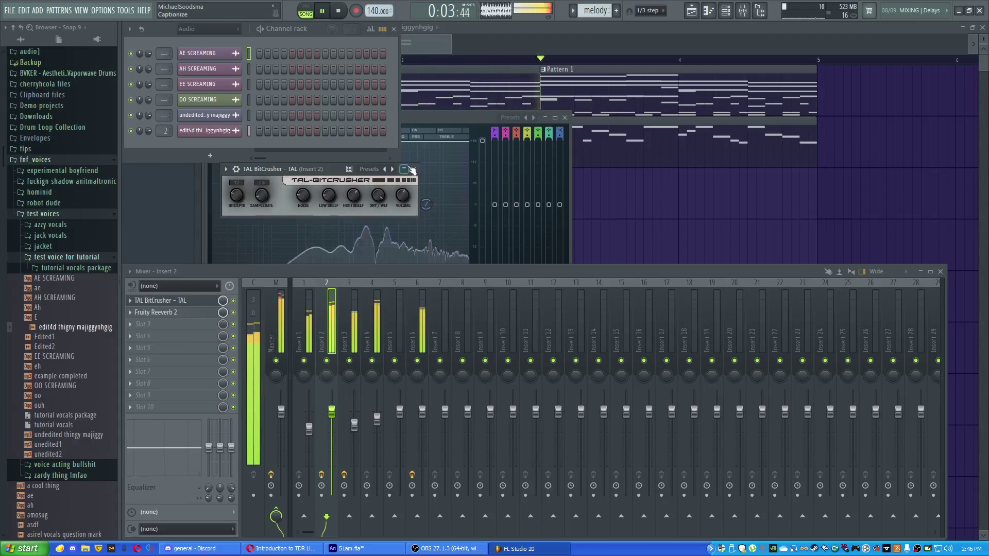
key(Escape)
key(space)
Step: Load Fruity Blood Overdrive before TAL BitCrusher on Insert 2 and raise its pre amp to maximum with x100 enabled
click(140, 301)
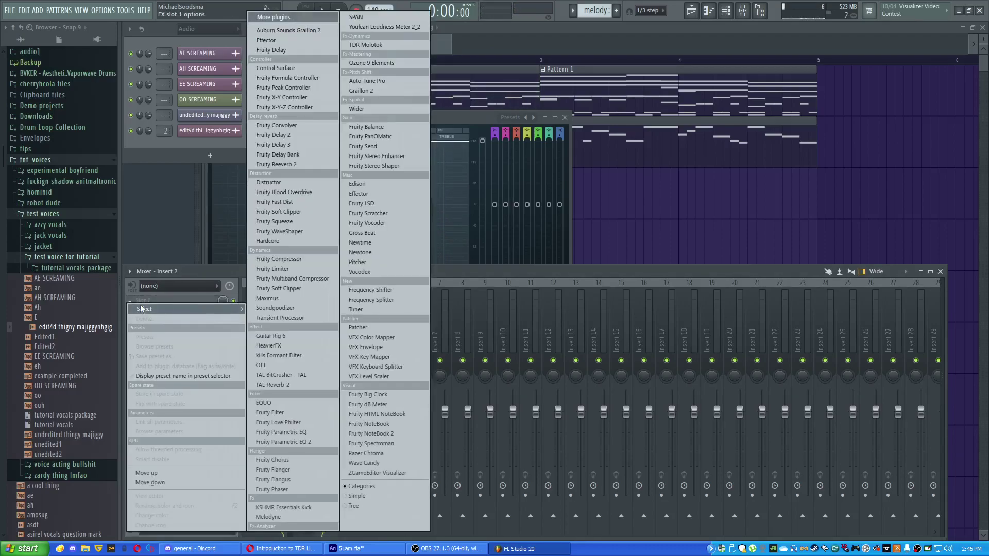
click(310, 193)
drag(235, 126, 235, 78)
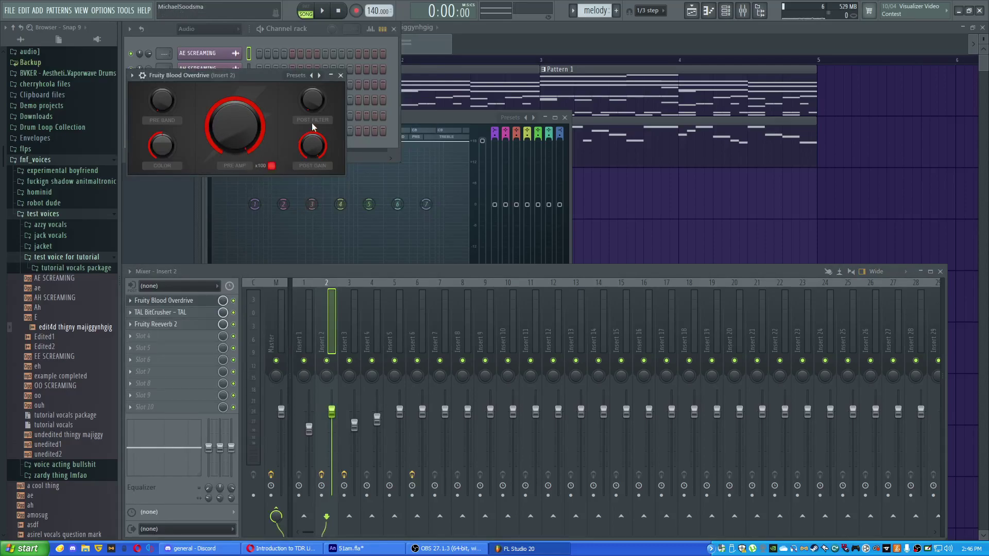
Step: Raise the overdrive's post filter and set its post gain to -0.5 during playback, then close the plug-in
key(space)
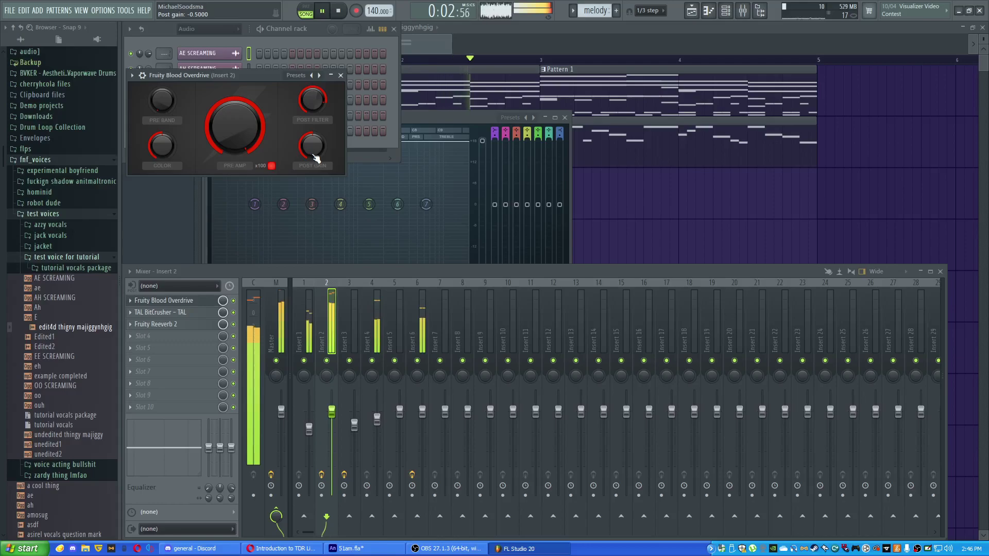
key(space)
click(341, 75)
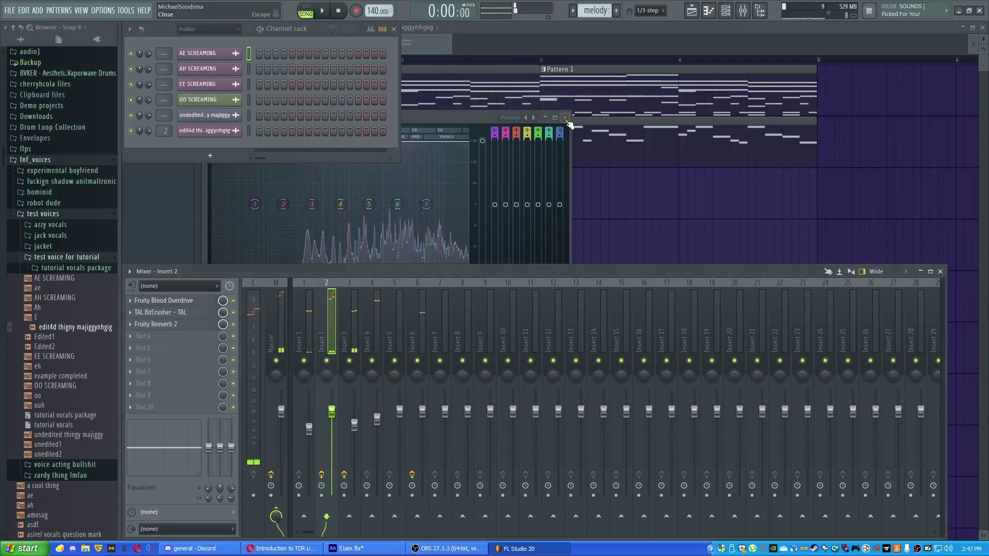
Step: Close the parametric EQ and channel rack and play the song with the distorted vocal from the start
click(564, 117)
click(394, 29)
key(space)
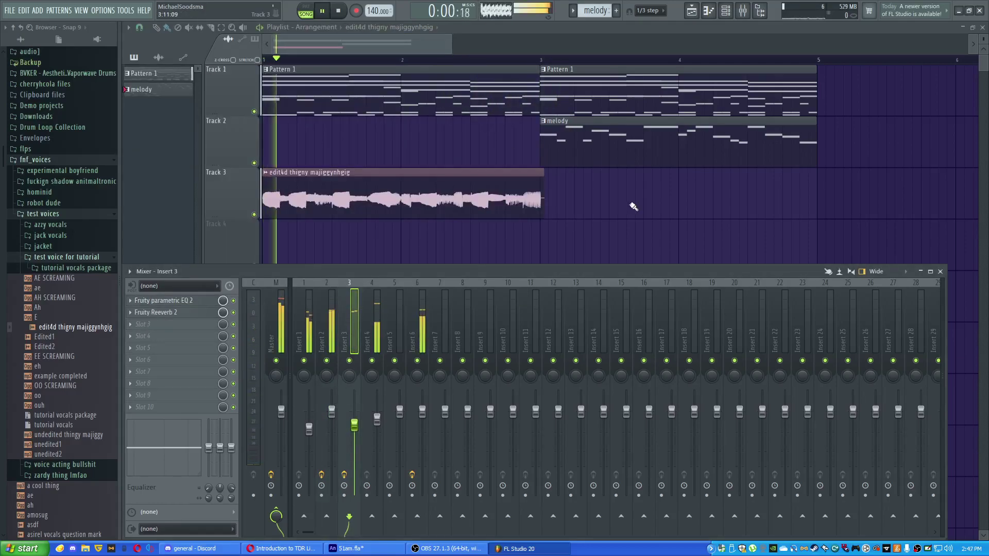